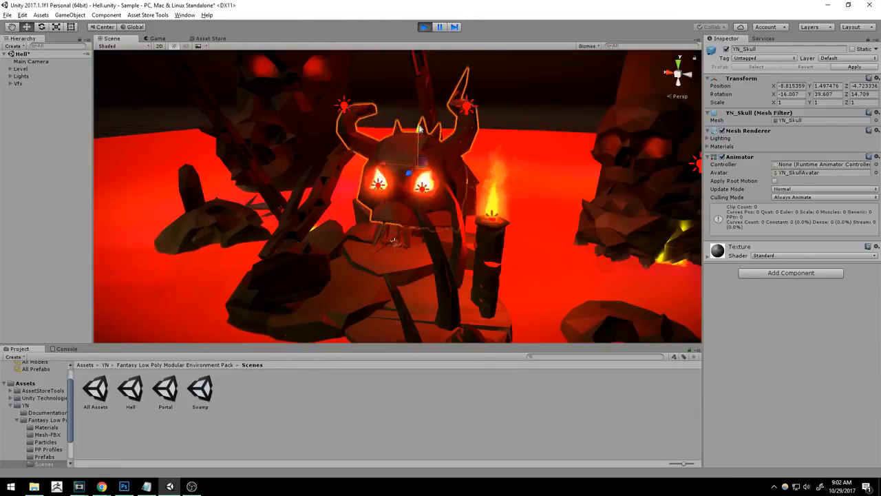
mouse_move(420, 128)
left_mouse_down()
mouse_move(421, 115)
mouse_move(422, 134)
left_mouse_up()
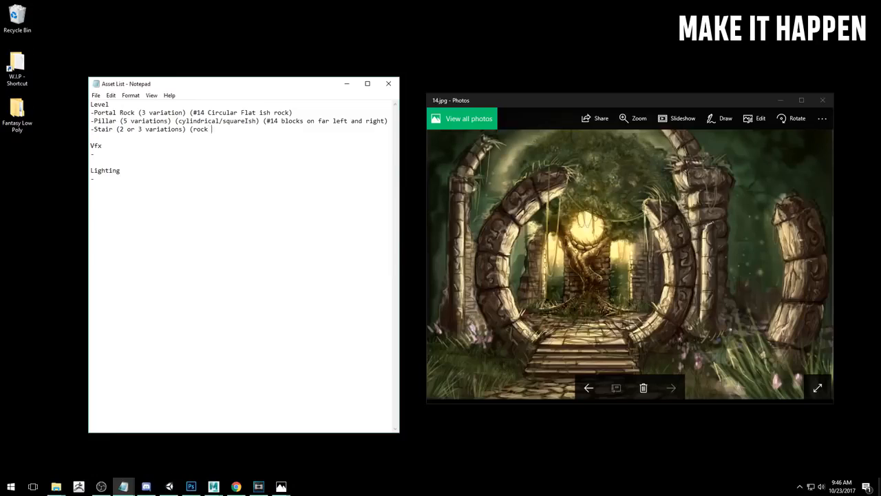
In the Notepad asset list, extend the Stair entry with the notes 'plates looking)' and '(#14 ref)' and start a new line
type("plates looking)")
type("(#14 ref)")
left_click(94, 154)
key("Return")
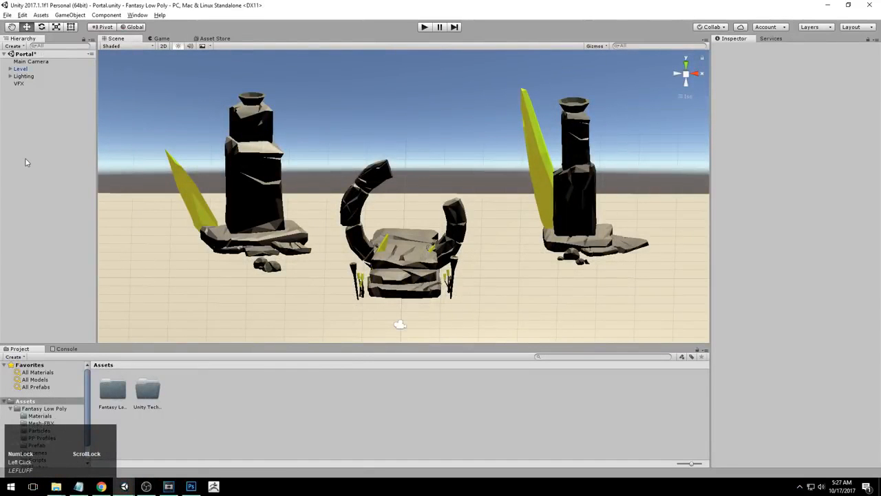
Open the Player Settings through Build Settings and change the rendering Color Space option
scroll(27, 164, "up", 1)
left_click(7, 15)
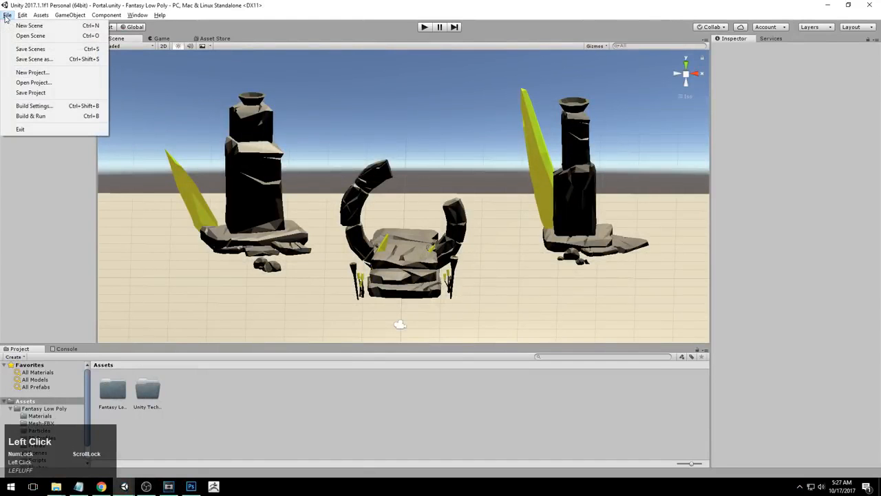
left_click(48, 107)
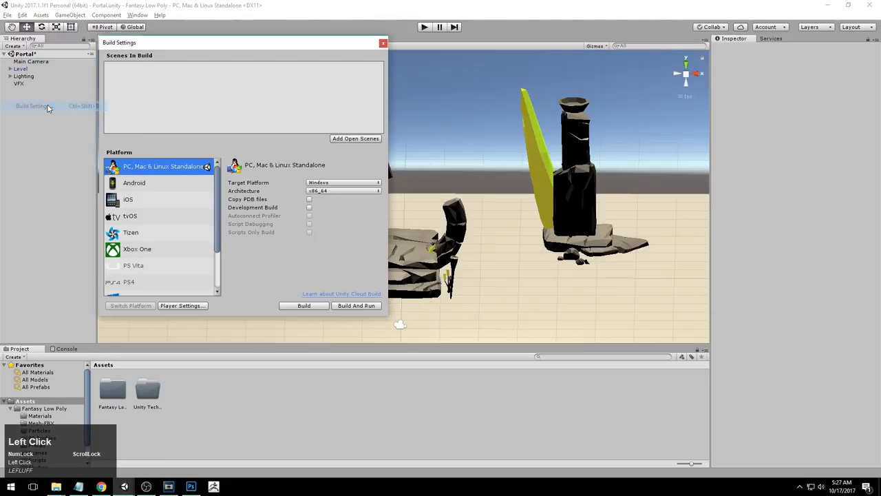
left_click(190, 305)
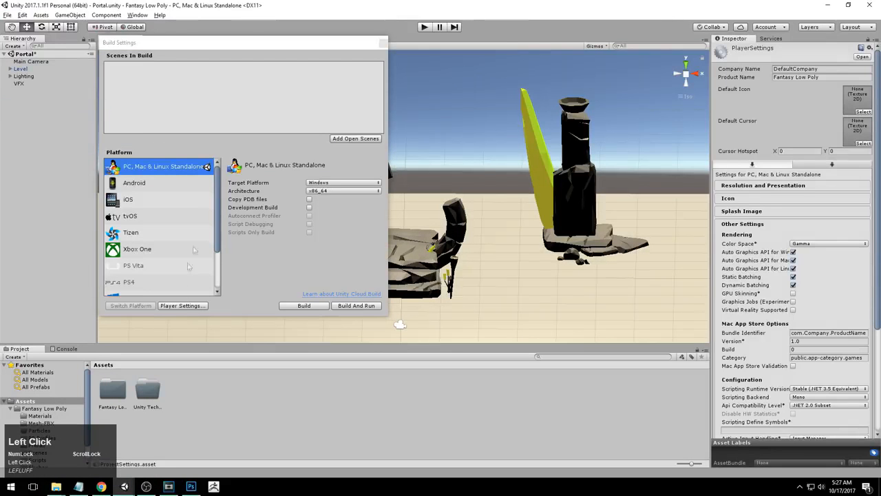
left_click(825, 245)
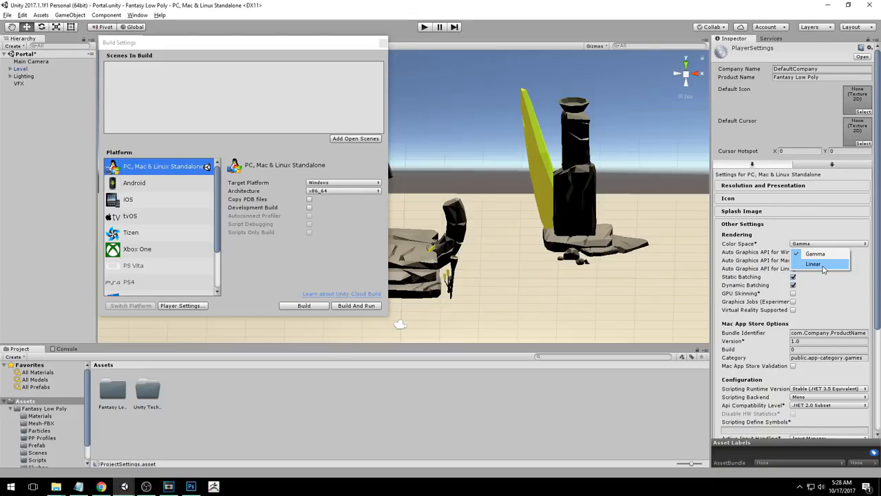
left_click(811, 255)
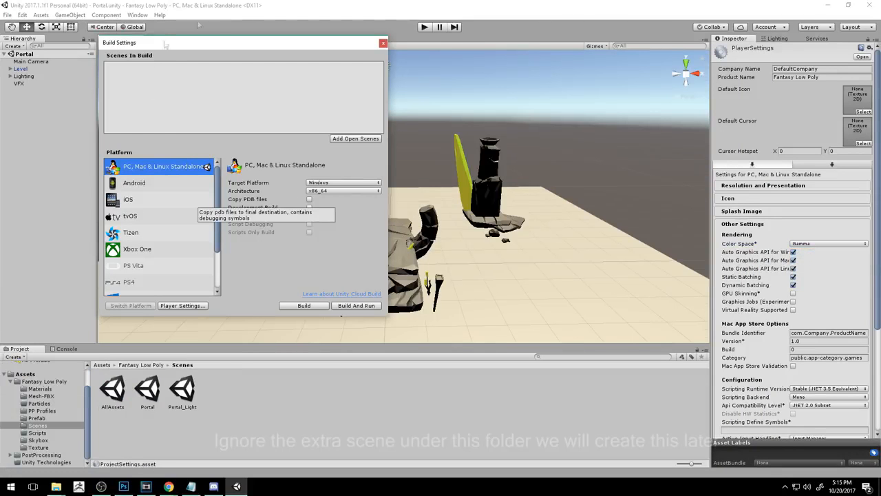
Close Build Settings, open the project's Quality settings and inspect the Anti Aliasing option
left_click(383, 43)
left_click(23, 15)
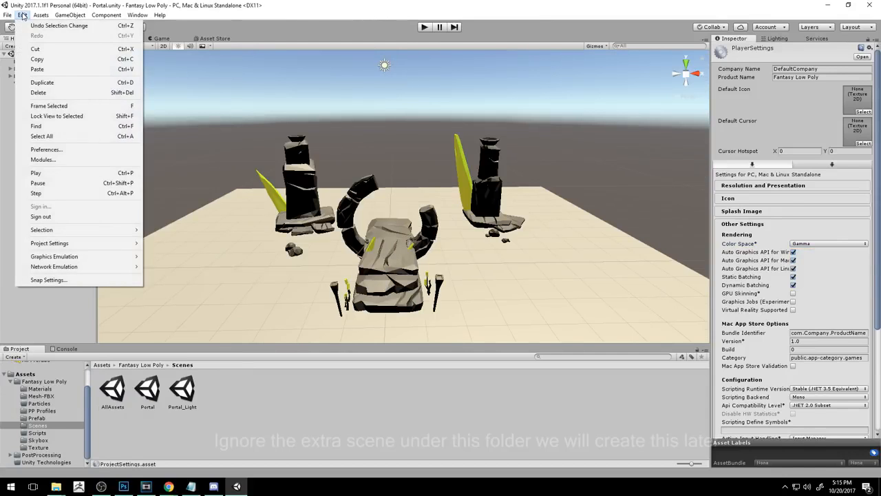
mouse_move(75, 246)
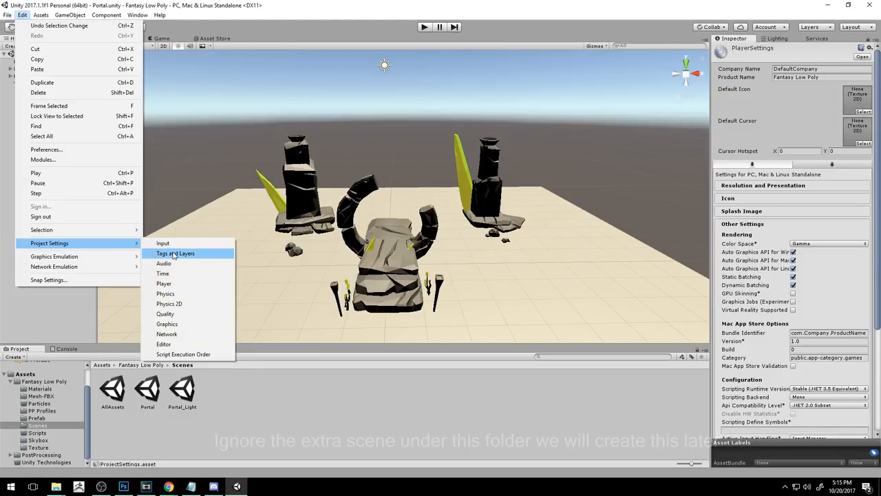
left_click(183, 314)
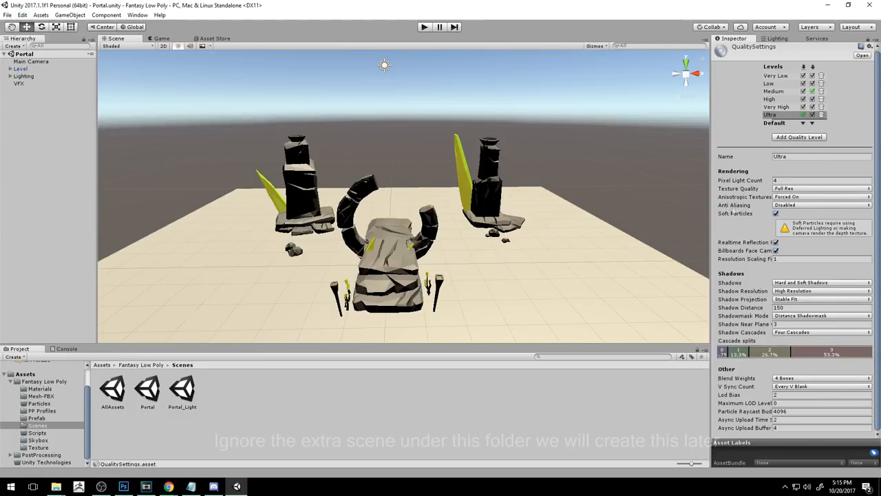
left_click(788, 206)
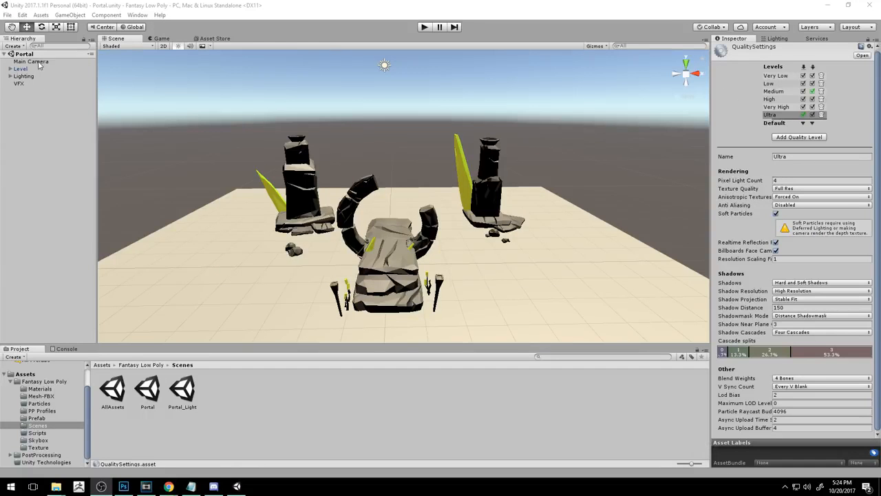
Select the Main Camera and turn off its Allow MSAA option
left_click(39, 64)
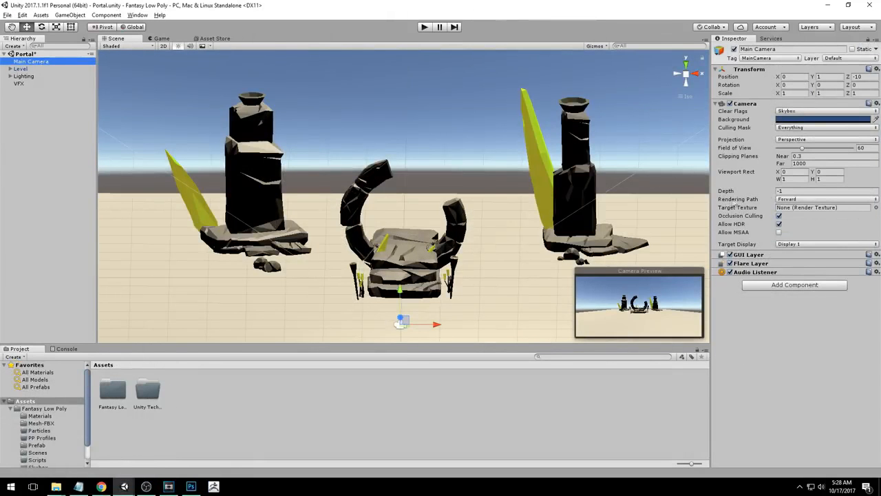
left_click(803, 199)
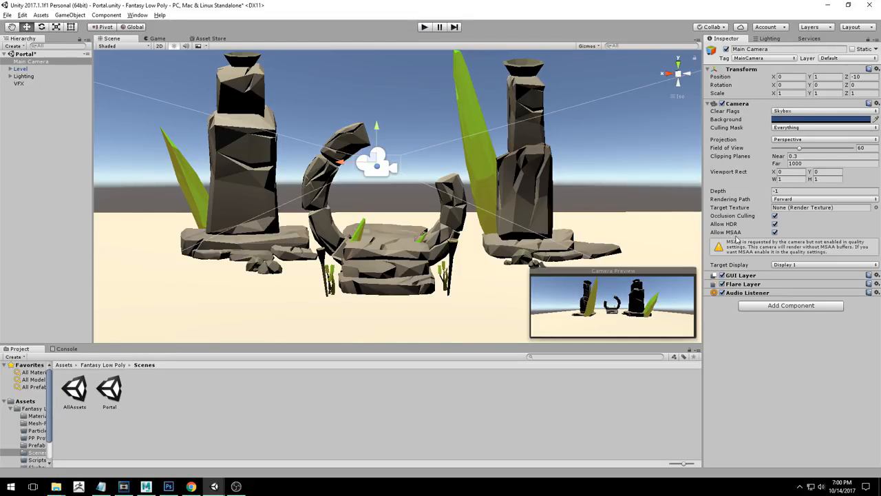
left_click(775, 233)
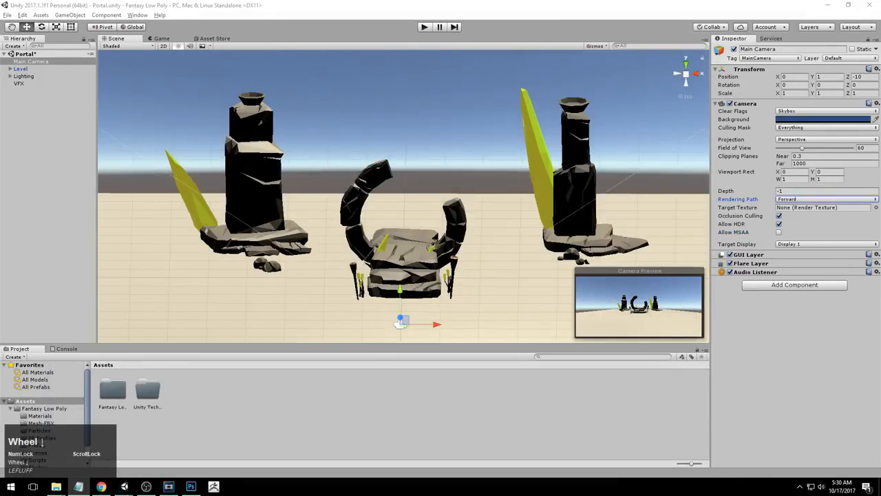
Search the Asset Store for post processing and import Unity's Post Processing Stack package into the project
left_click(216, 38)
scroll(232, 128, "up", 1)
left_click(222, 69)
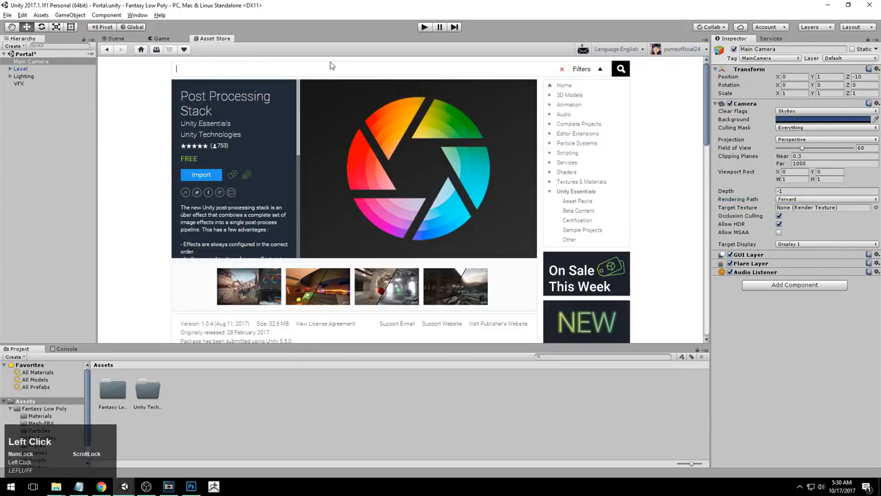
type("post ")
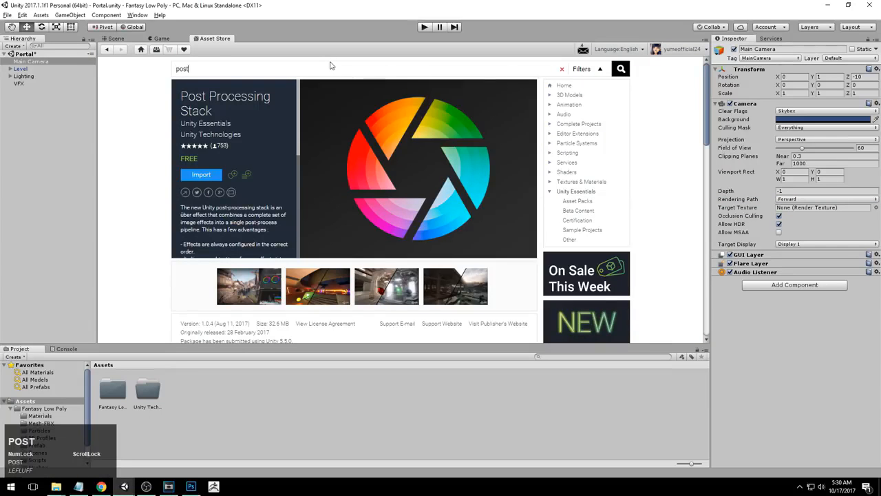
type("[")
key("BackSpace")
type("processing")
key("Return")
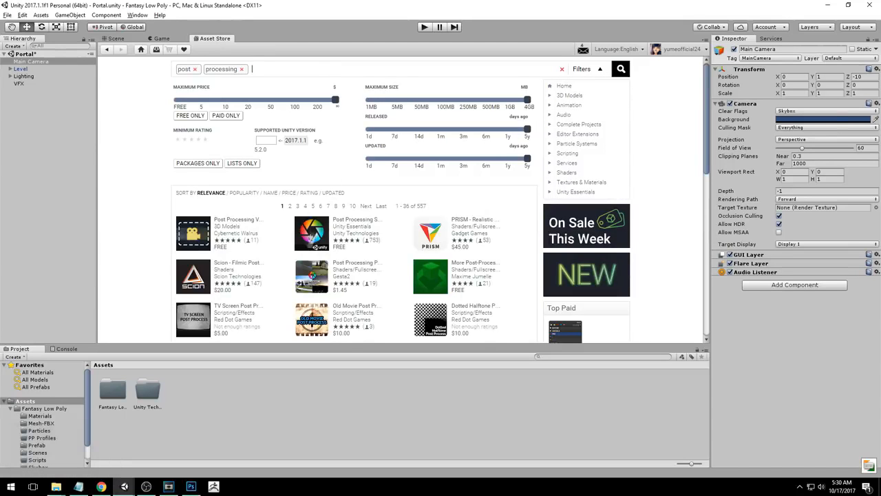
left_click(351, 224)
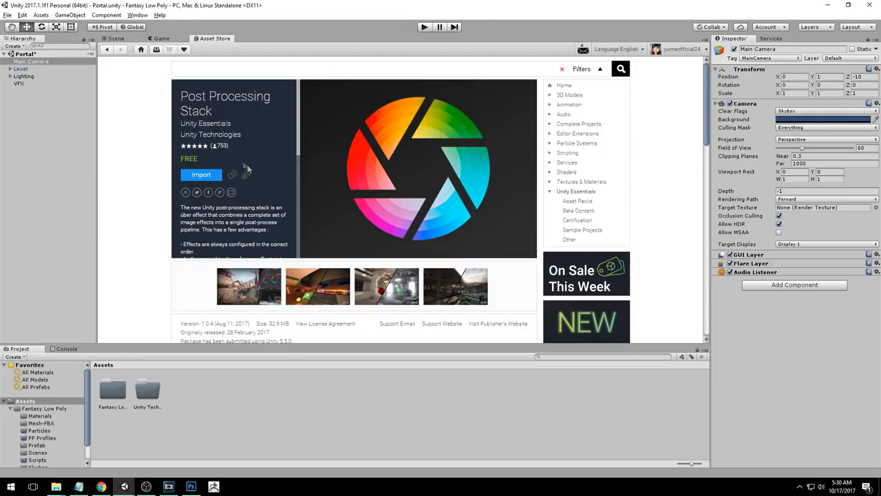
left_click(208, 176)
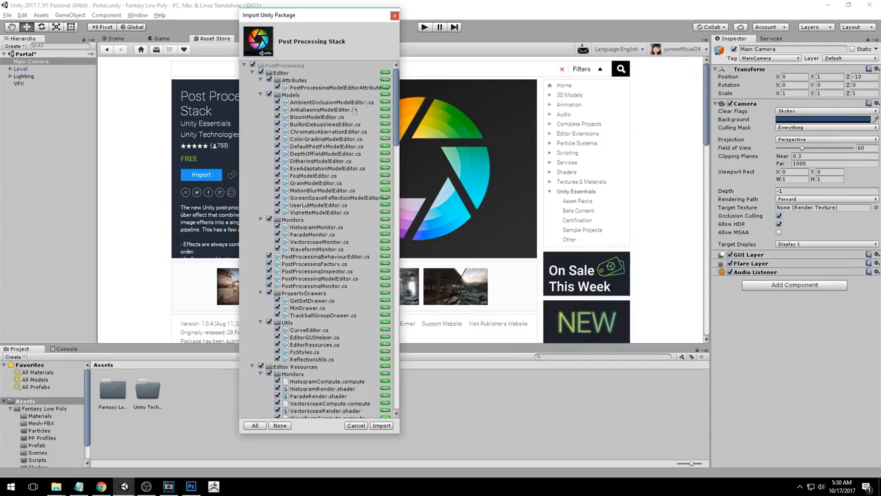
left_click_drag(397, 75, 383, 57)
left_click(383, 426)
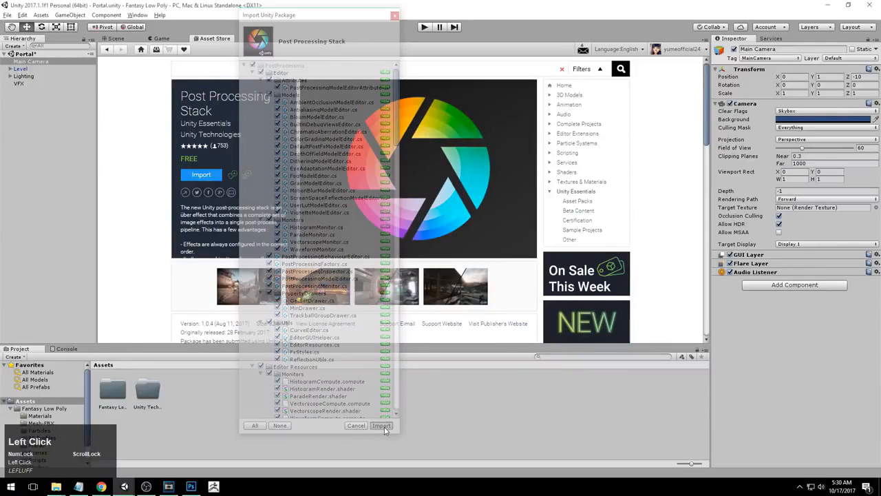
Examine the imported PostProcessing and Unity Technologies folders and orbit around the portal scene
left_click(146, 393)
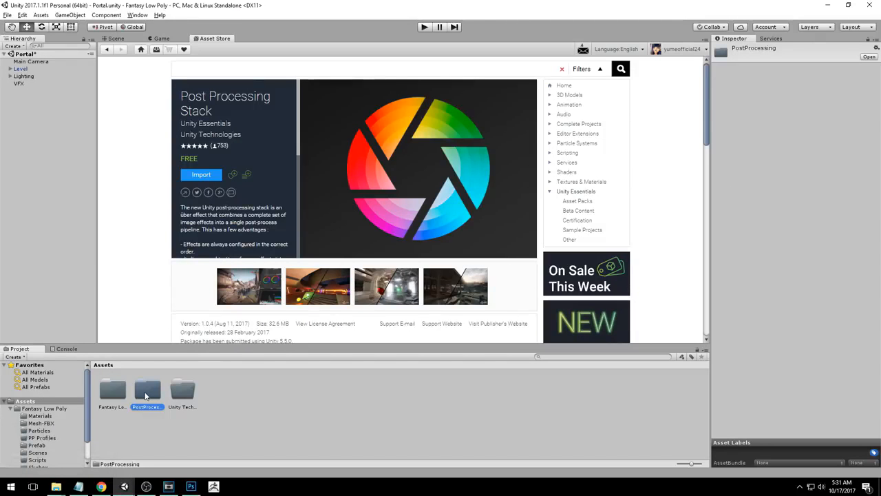
left_click(185, 391)
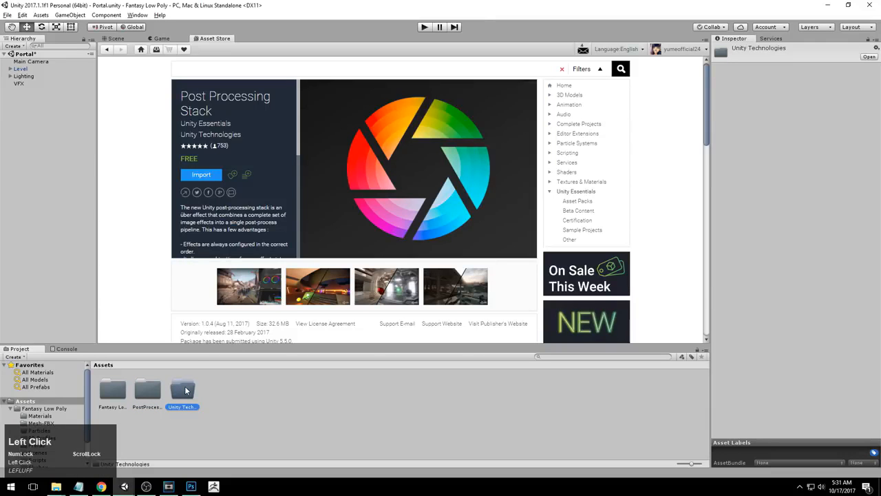
left_click(141, 391)
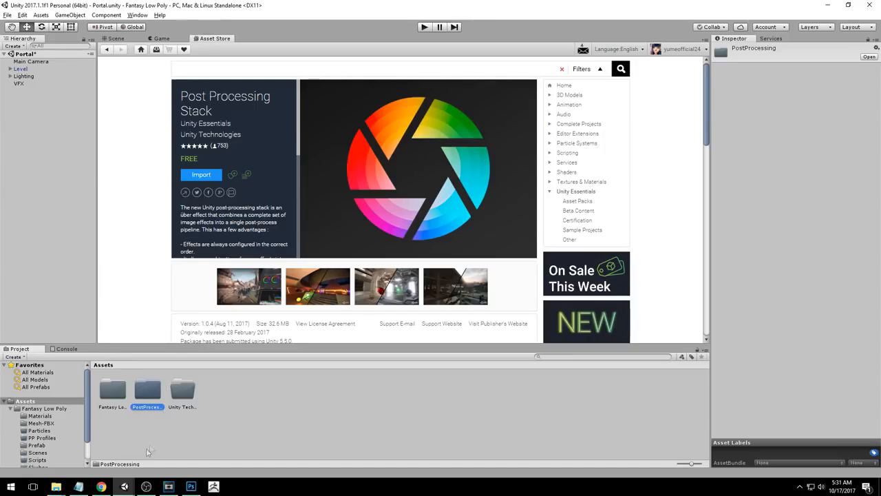
left_click(114, 38)
left_click_drag(498, 240, 507, 219, "alt")
scroll(509, 220, "up", 2)
middle_click_drag(524, 224, 524, 234)
left_click_drag(524, 234, 519, 240, "alt")
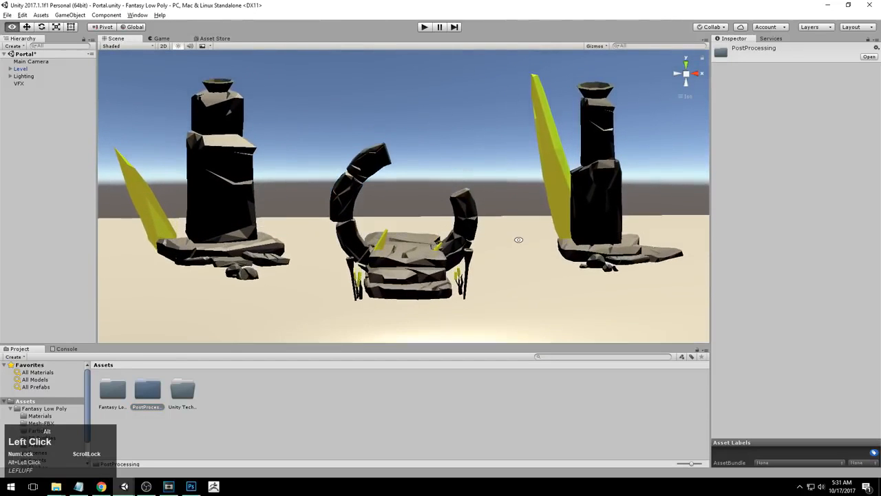
right_click_drag(519, 240, 419, 291, "alt")
Create a new material named Skybox_1 inside the Fantasy Low Poly Skybox folder
double_click(111, 390)
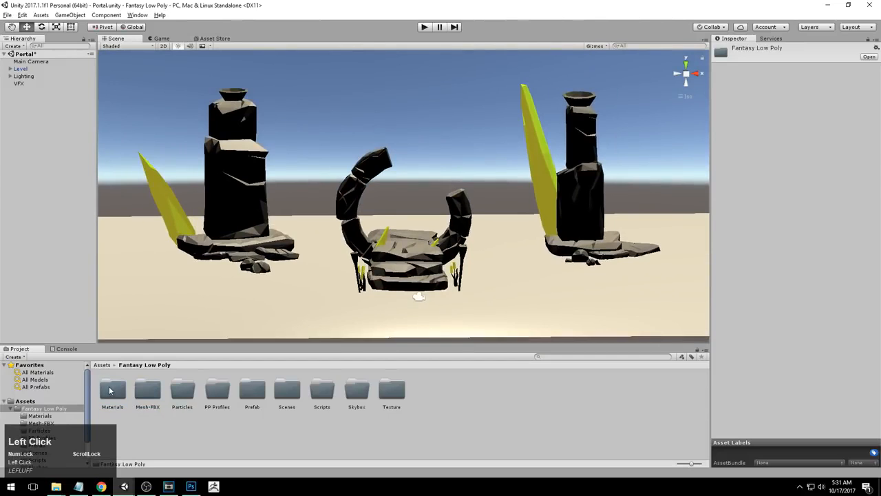
double_click(357, 390)
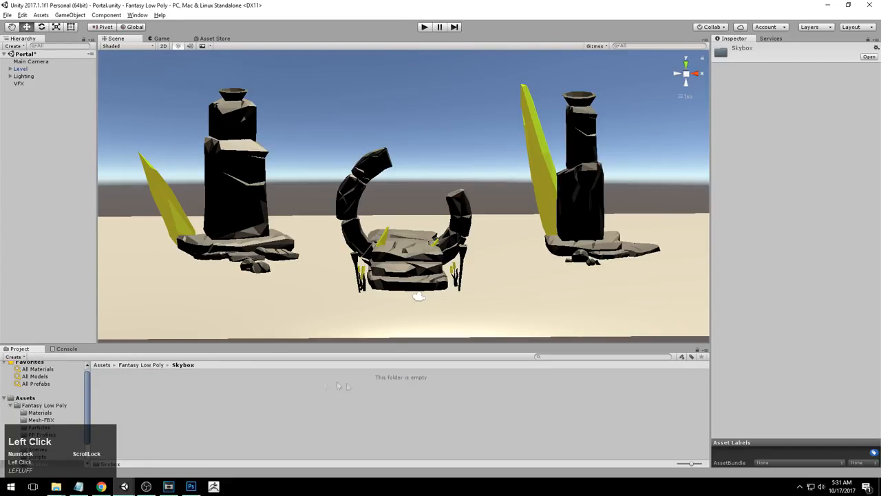
right_click(156, 416)
mouse_move(203, 249)
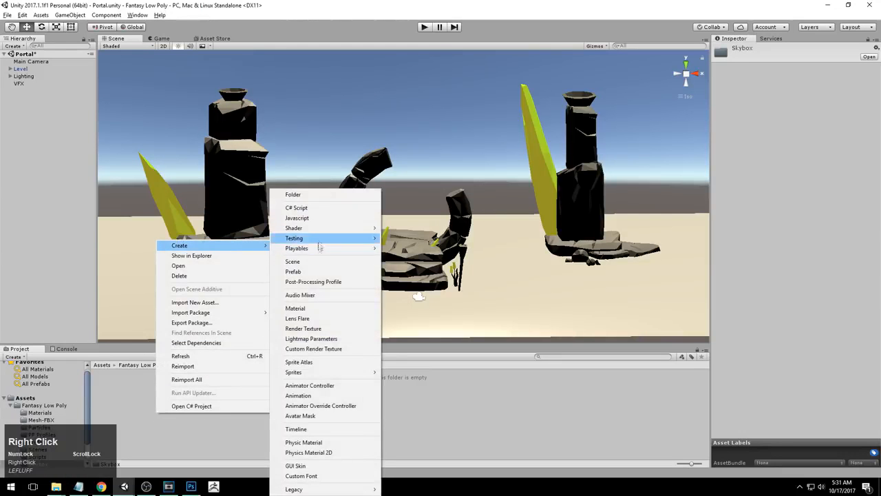
left_click(304, 309)
type("Skybox_1")
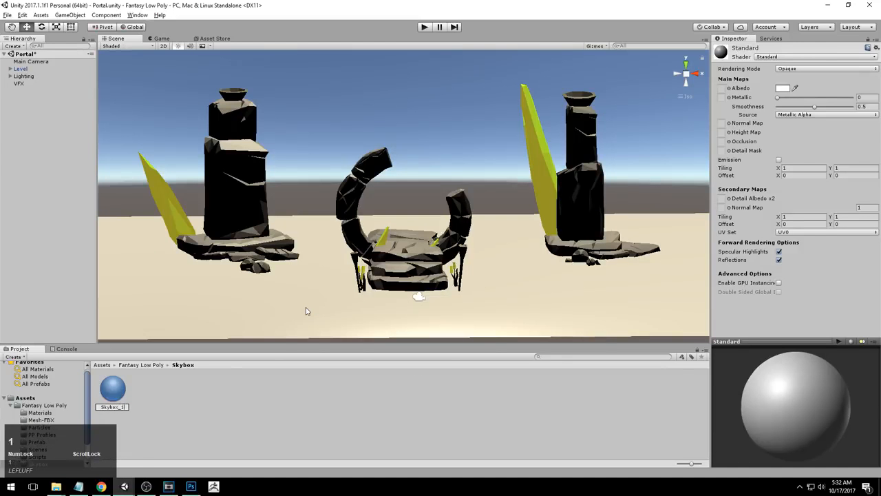
key("Return")
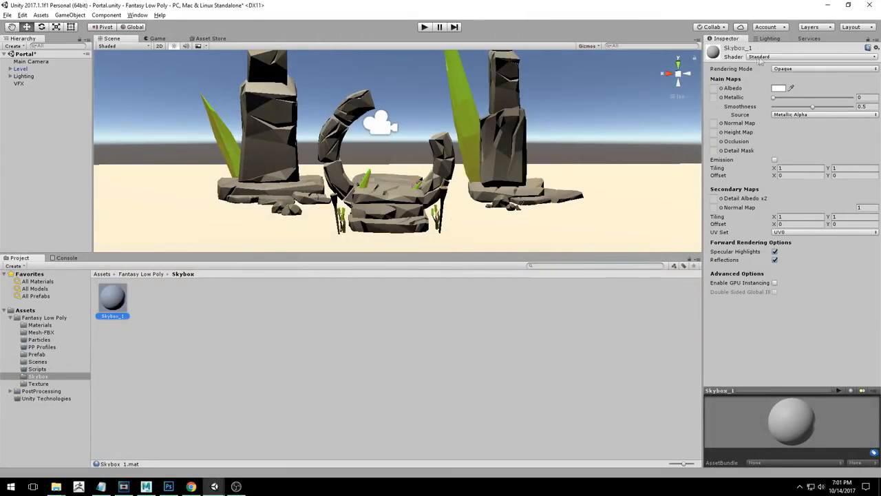
Set the Skybox_1 material's shader to Skybox/6 Sided
left_click(770, 58)
mouse_move(771, 148)
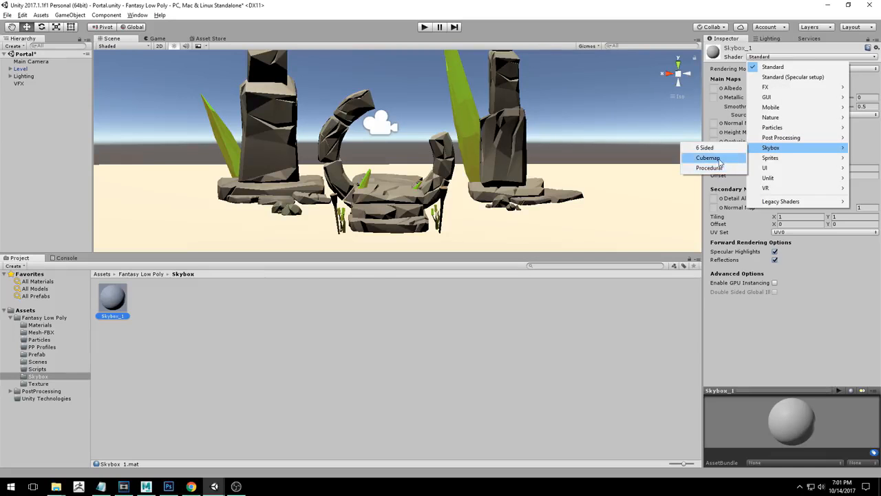
left_click(710, 169)
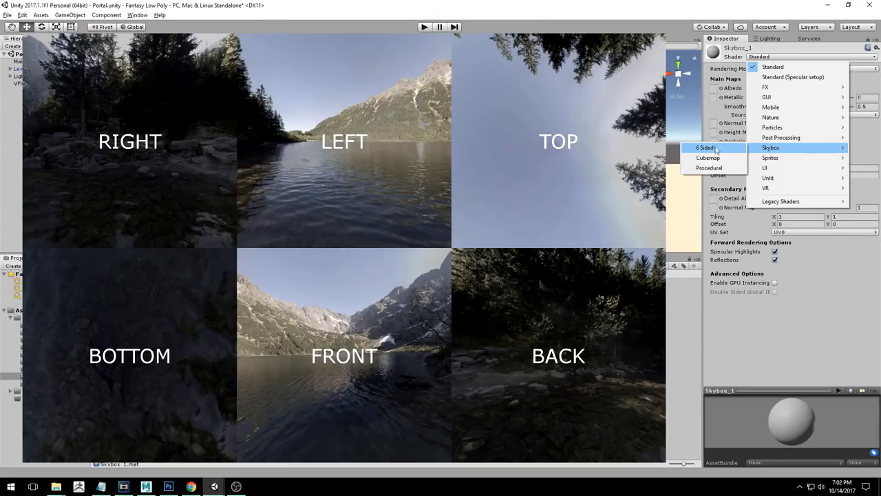
left_click(705, 147)
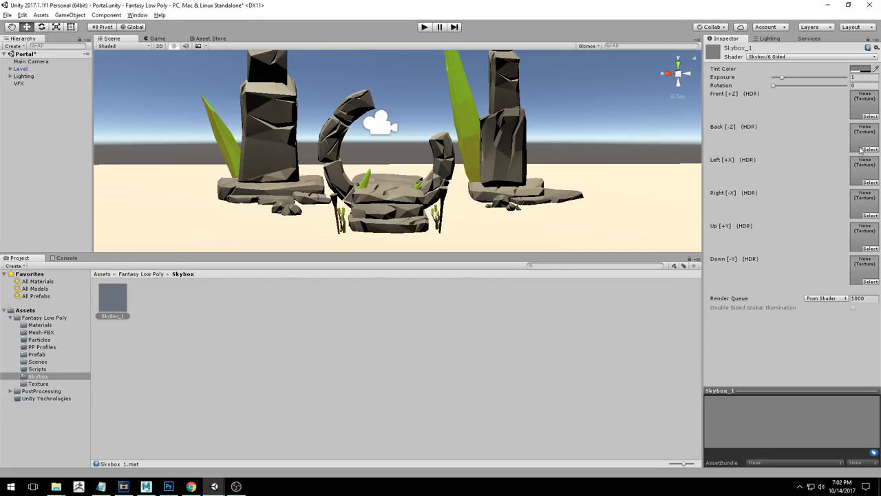
left_click(225, 38)
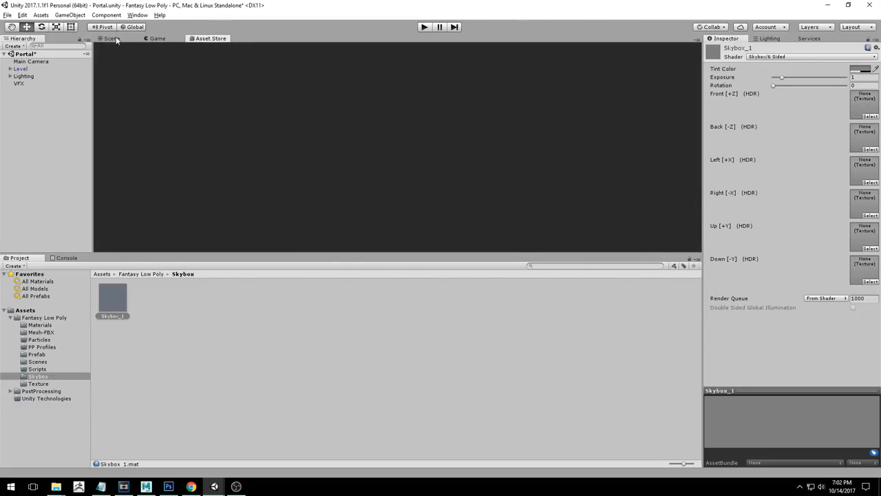
left_click(114, 39)
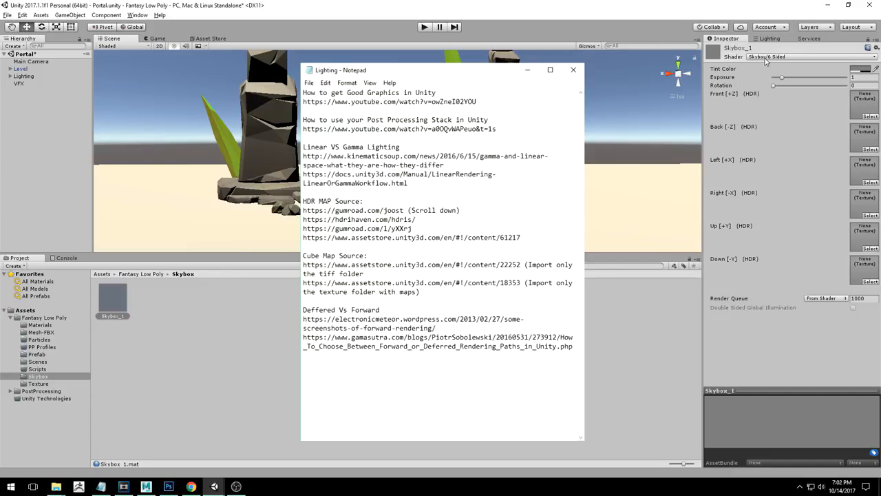
Switch the Skybox_1 material's shader to Skybox/Procedural
left_click(766, 58)
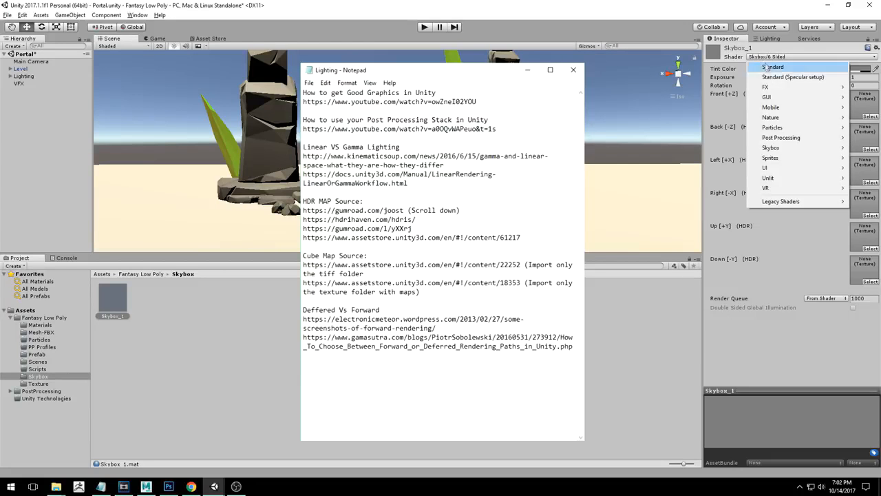
mouse_move(773, 151)
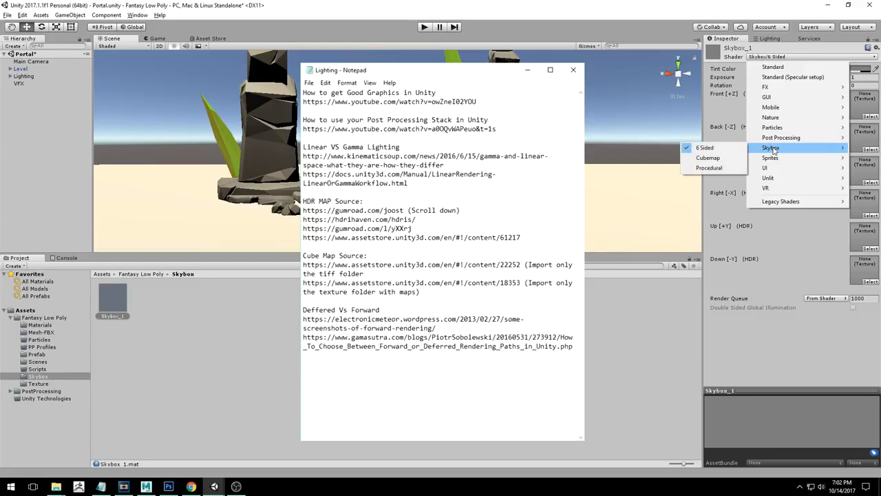
left_click(710, 168)
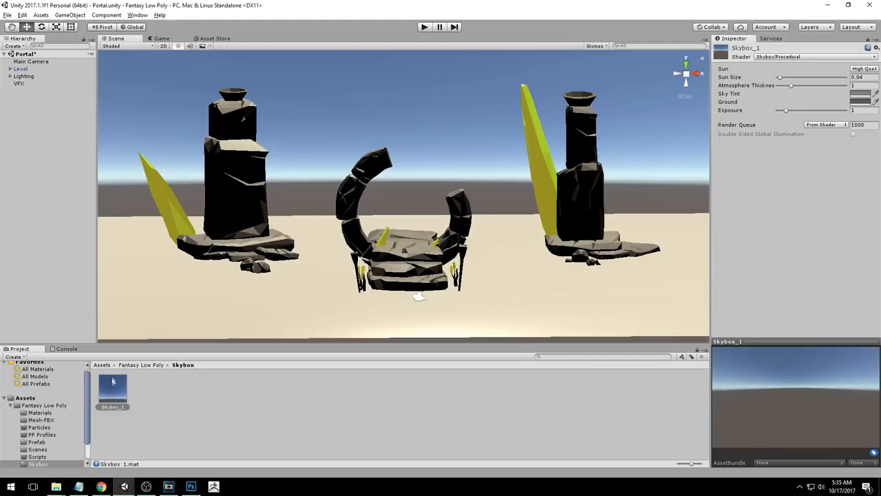
Apply the Skybox_1 material to the scene by dropping it onto the sky
left_click(110, 391)
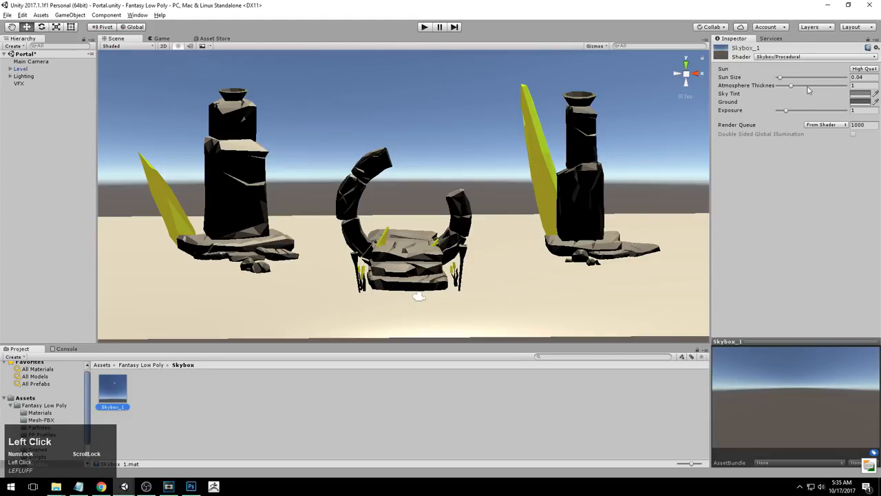
left_click(109, 394)
left_click_drag(109, 394, 401, 150)
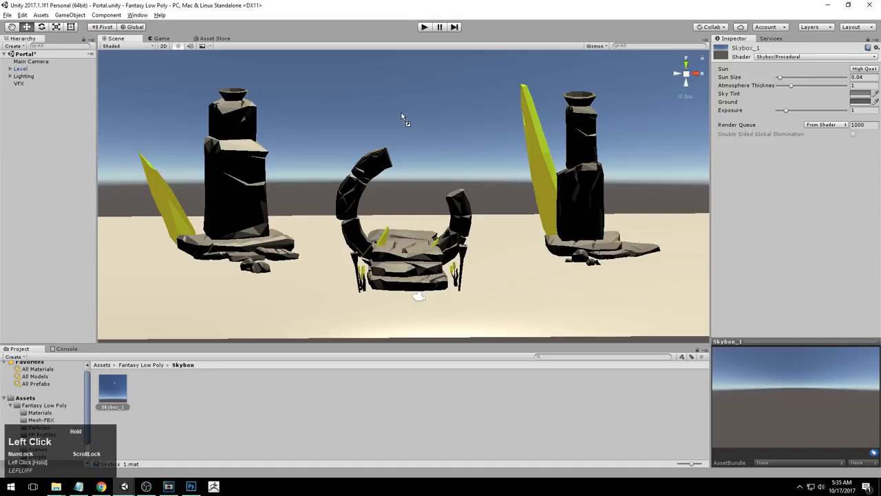
Set the Sun Size of the Skybox_1 material to 0.055
left_click_drag(402, 113, 348, 81)
middle_click_drag(351, 86, 459, 275, "alt")
left_click_drag(459, 275, 406, 155, "alt")
middle_click_drag(406, 155, 386, 212, "alt")
left_click_drag(437, 185, 421, 193, "alt")
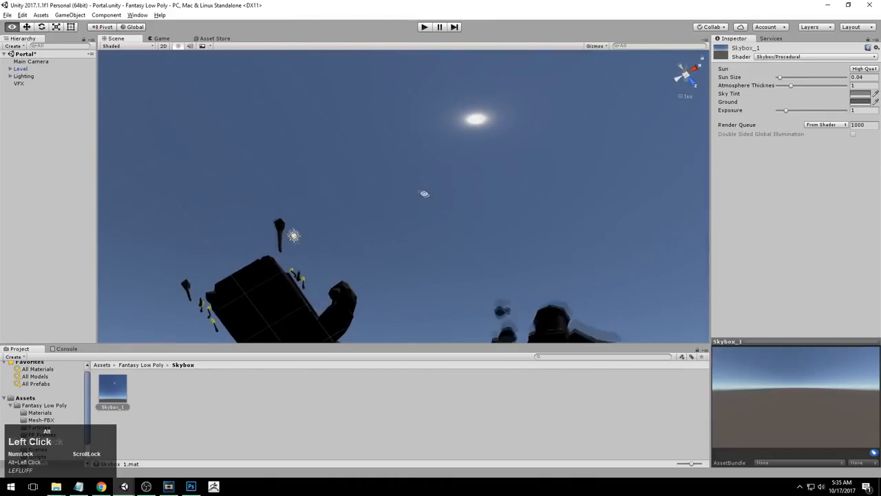
mouse_move(781, 78)
left_mouse_down()
mouse_move(811, 80)
mouse_move(780, 78)
left_mouse_up()
key("z")
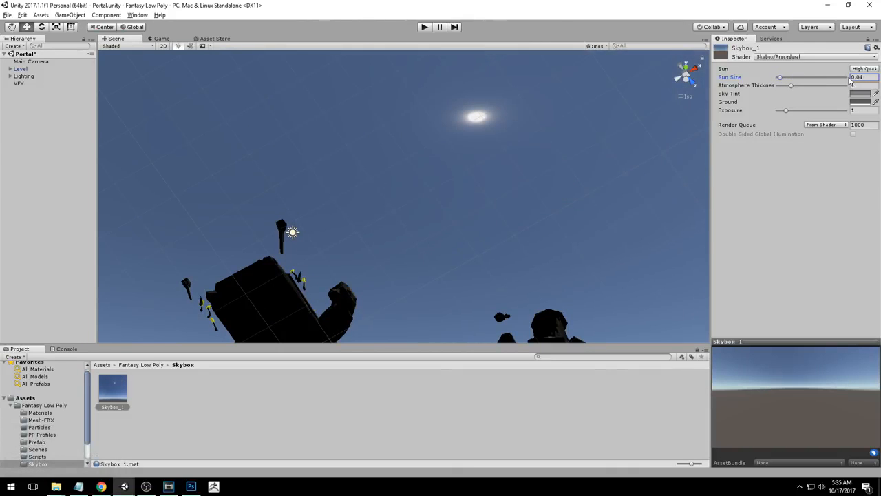
left_click(862, 78)
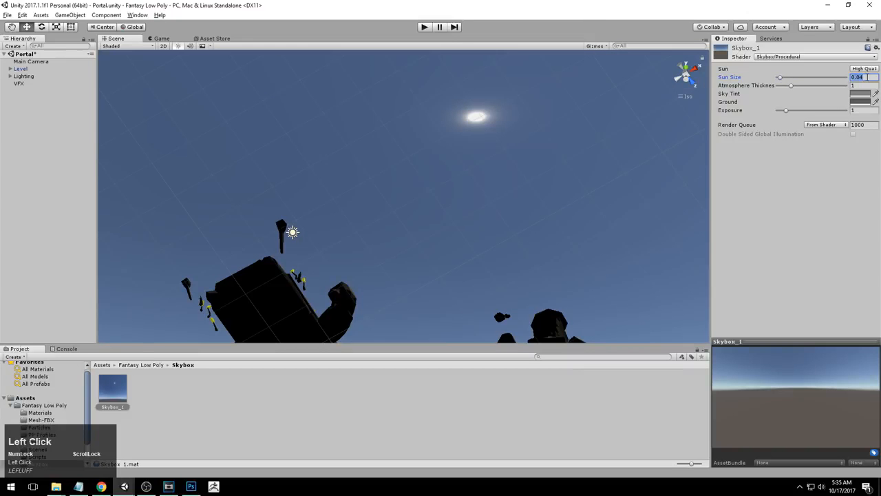
type("0.055")
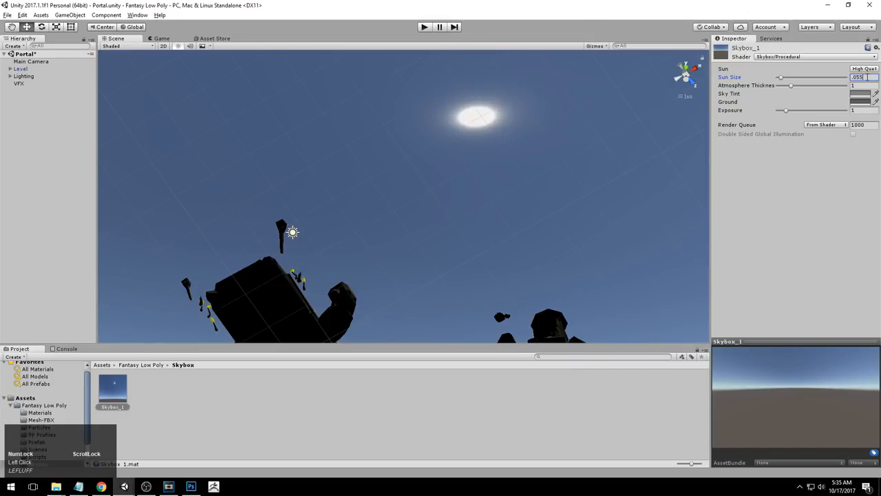
Orbit around the portal scene to examine the sun and sky
left_click_drag(553, 111, 601, 164, "alt")
right_click_drag(600, 164, 482, 131, "alt")
left_click_drag(482, 130, 496, 218, "alt")
right_click_drag(496, 218, 407, 257, "alt")
middle_click_drag(406, 256, 460, 125, "alt")
left_click_drag(460, 125, 471, 205, "alt")
right_click_drag(471, 205, 510, 128, "alt")
middle_click_drag(509, 128, 510, 241, "alt")
left_click_drag(511, 242, 512, 200, "alt")
left_click_drag(512, 199, 514, 173, "alt")
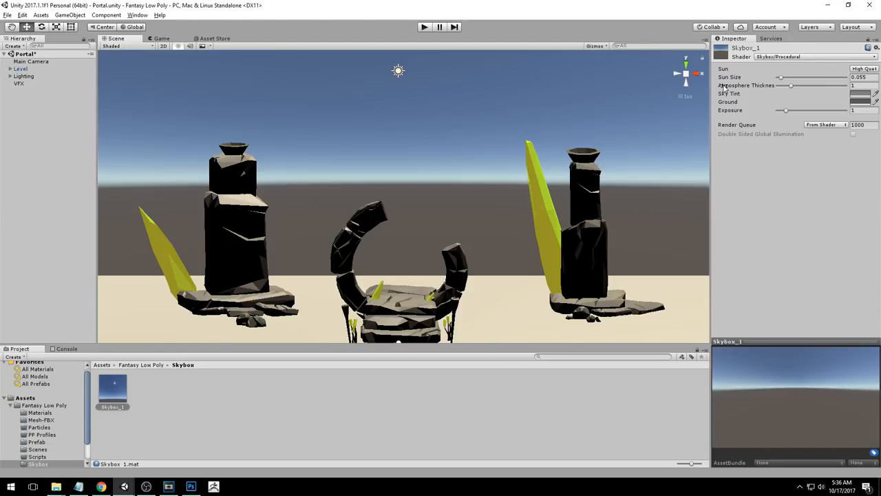
Set the Atmosphere Thickness of the Skybox_1 material to 0.5
left_click_drag(712, 88, 680, 88)
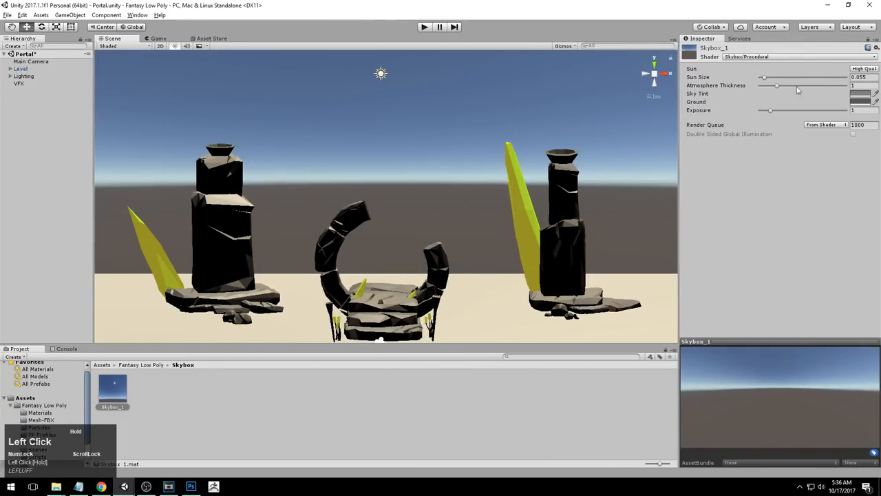
left_click_drag(778, 87, 799, 91)
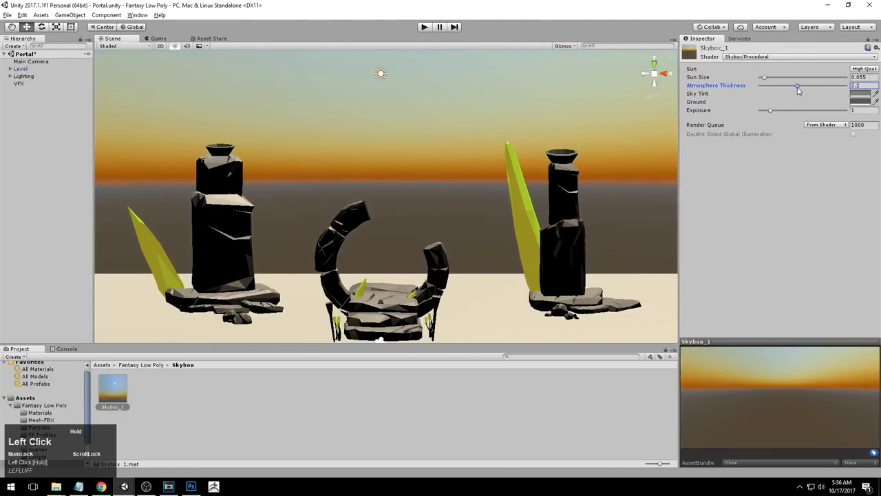
left_click_drag(799, 91, 769, 88)
left_click(864, 86)
type(".5")
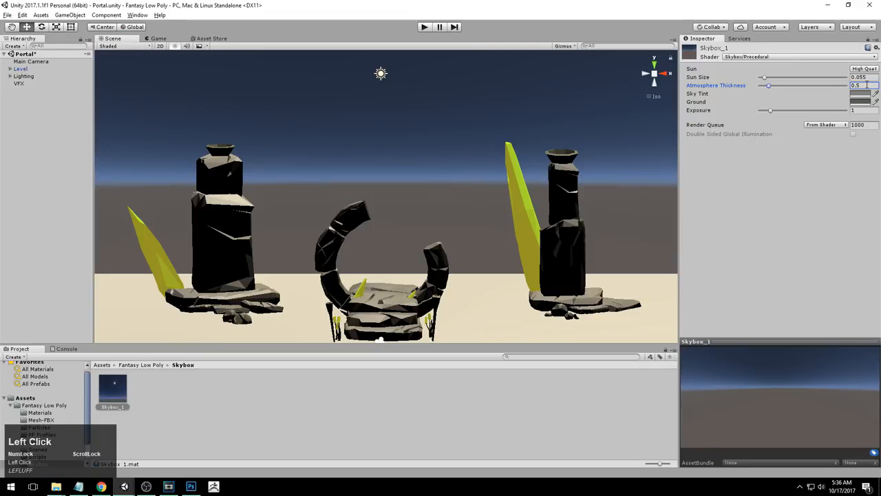
Set the Sky Tint color to hex FF9100FF
key("ctrl+c")
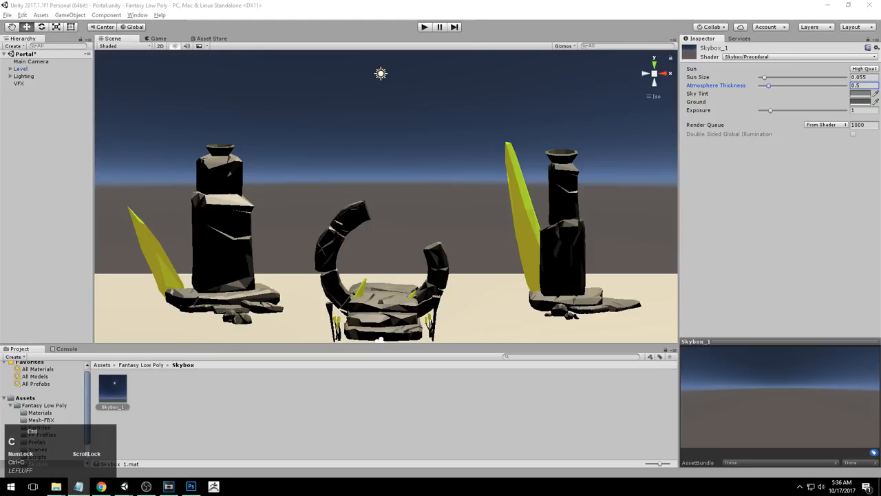
left_click(698, 94)
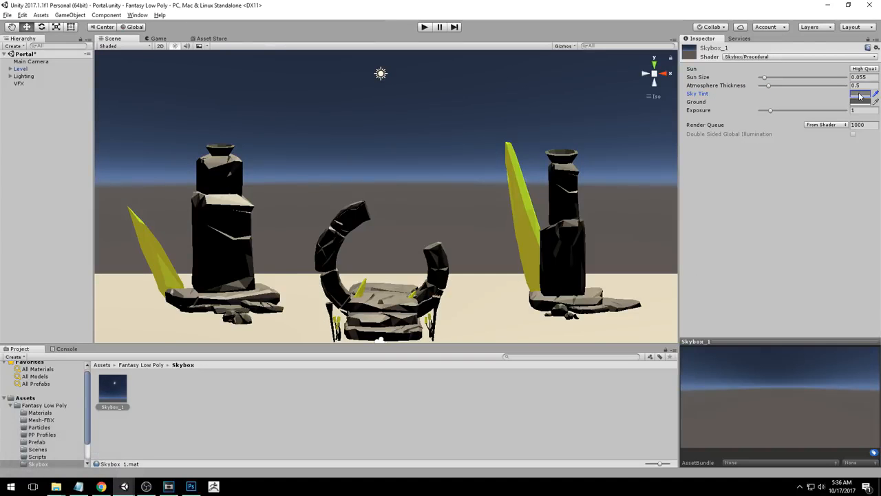
left_click(859, 94)
left_click_drag(202, 78, 297, 66)
left_click(357, 234)
key("ctrl+v")
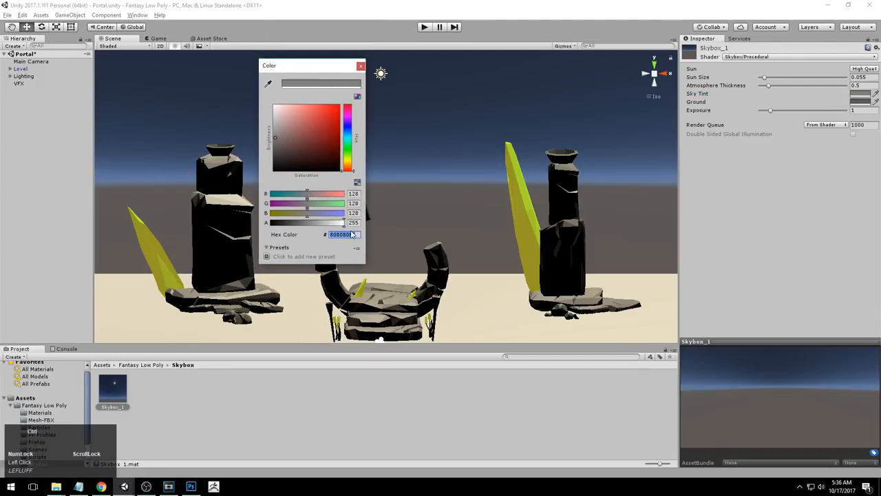
left_click_drag(329, 66, 394, 84)
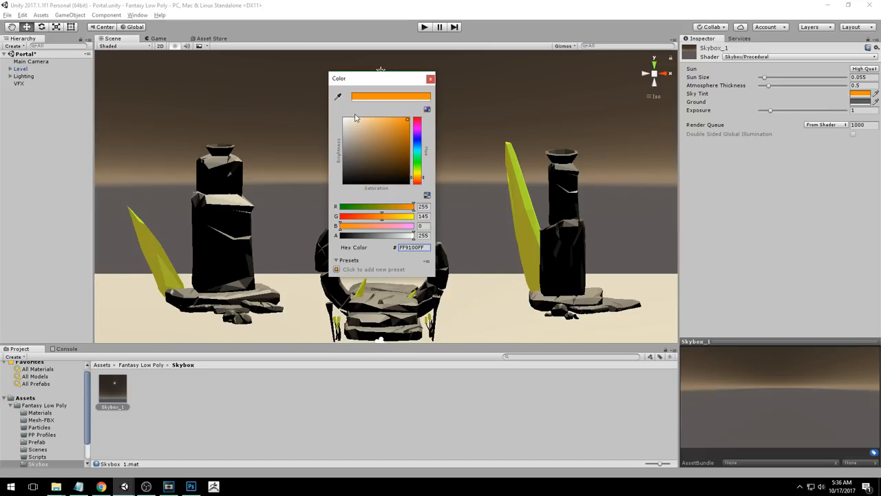
left_click_drag(389, 79, 366, 84)
left_click(411, 84)
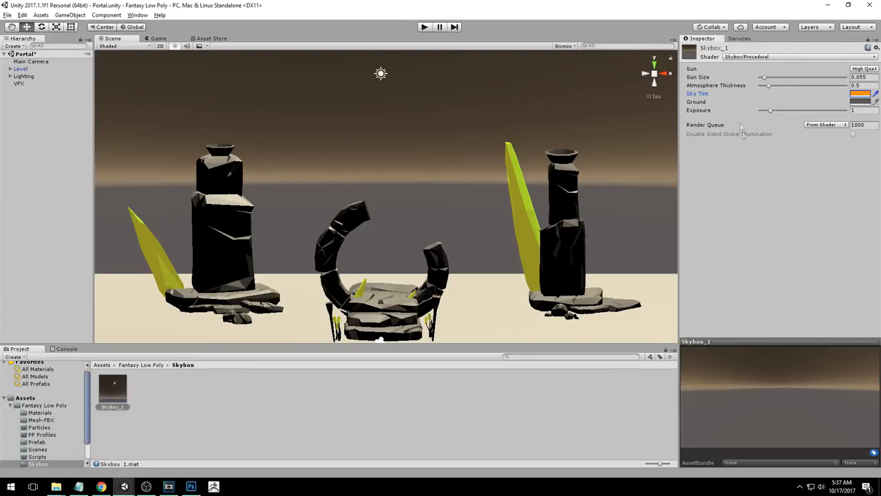
Set the Ground color to hex A08E6EFF
key("ctrl+c")
left_click(697, 102)
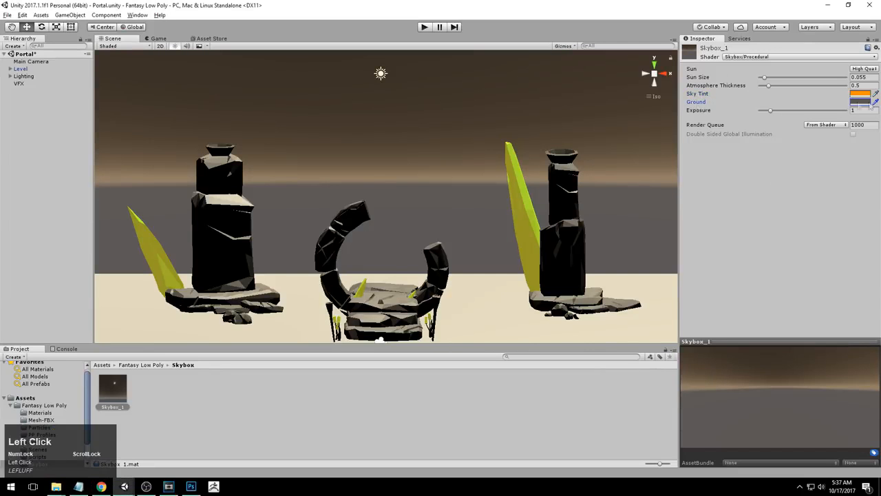
left_click(860, 102)
left_click(409, 257)
key("ctrl+v")
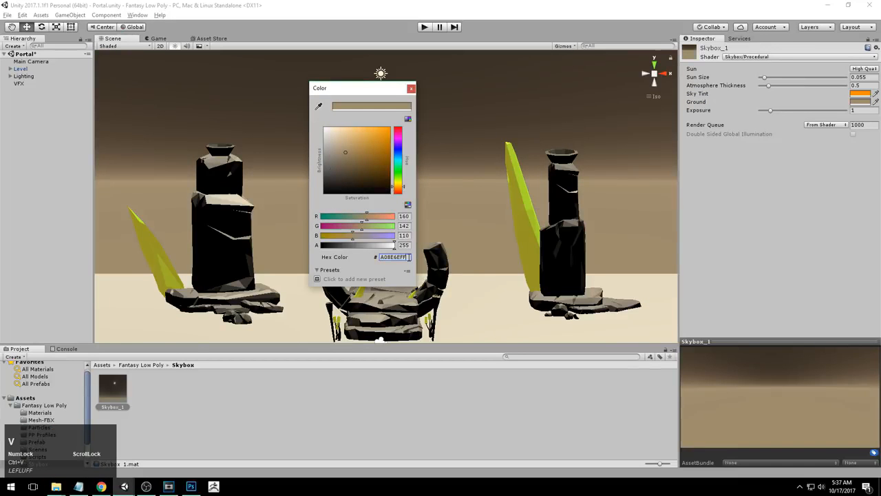
Try a purple Ground color in the color picker
left_click(409, 257)
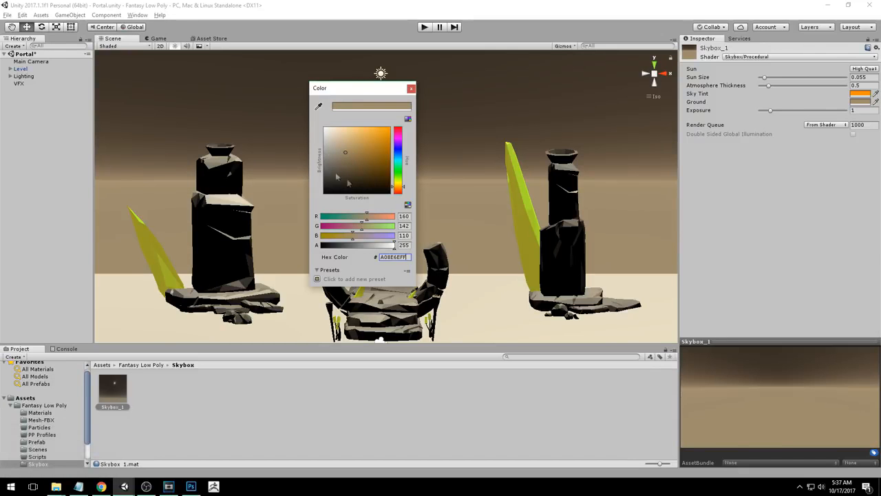
mouse_move(399, 189)
left_mouse_down()
mouse_move(398, 135)
mouse_move(398, 146)
left_mouse_up()
mouse_move(375, 147)
left_mouse_down()
mouse_move(342, 134)
mouse_move(352, 179)
mouse_move(373, 147)
mouse_move(358, 138)
mouse_move(346, 153)
mouse_move(352, 145)
left_mouse_up()
left_click(408, 257)
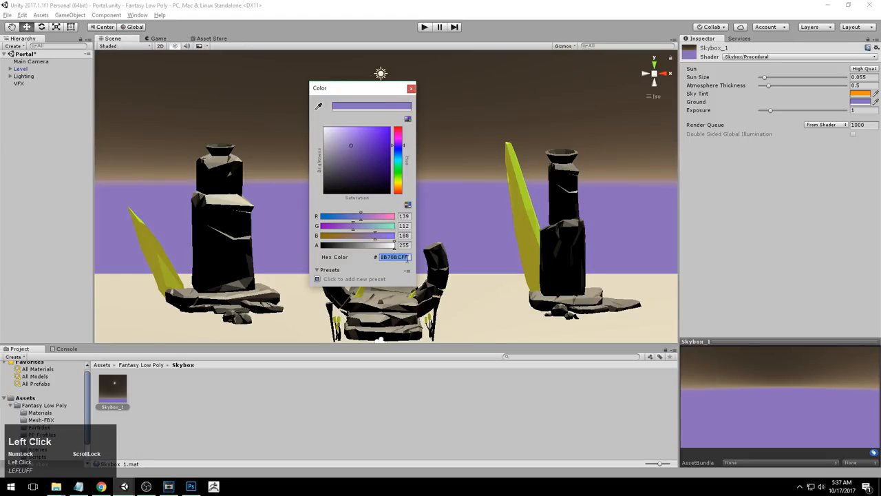
Restore the Ground color to hex A08E6EFF and close the color picker
key("ctrl+v")
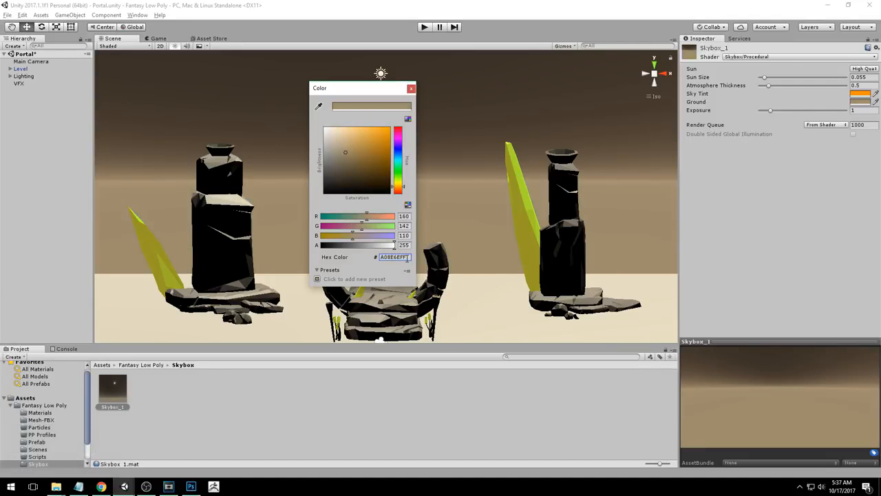
left_click(411, 89)
Orbit and zoom around the portal scene to examine the new procedural sky and horizon
left_click_drag(735, 341, 734, 196)
left_click_drag(679, 230, 487, 230)
left_click_drag(372, 224, 337, 255, "alt")
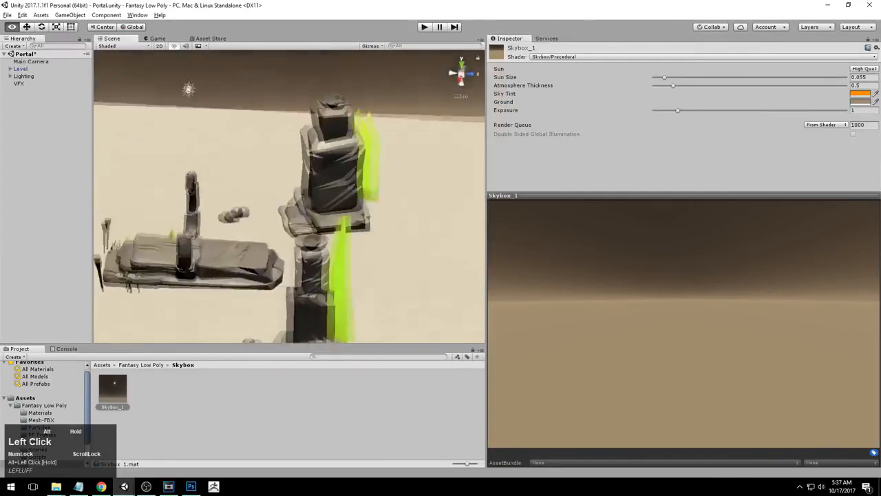
left_click_drag(131, 275, 365, 236, "alt")
right_click_drag(313, 268, 332, 270, "alt")
middle_click_drag(332, 270, 361, 235, "alt")
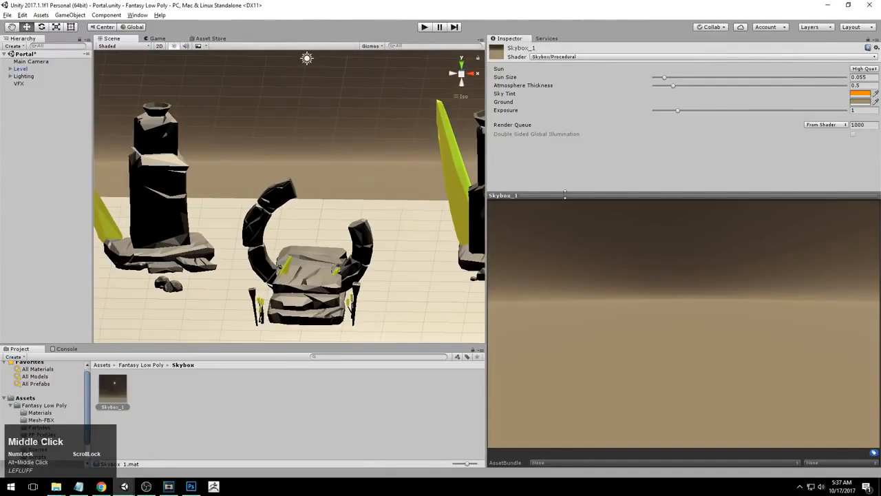
left_click_drag(565, 195, 565, 309)
left_click_drag(486, 254, 727, 248)
right_click_drag(661, 237, 599, 203, "alt")
middle_click_drag(599, 203, 580, 227, "alt")
left_click_drag(580, 227, 527, 231, "alt")
right_click_drag(527, 231, 508, 216, "alt")
middle_click_drag(507, 217, 390, 255, "alt")
left_click_drag(511, 233, 527, 215, "alt")
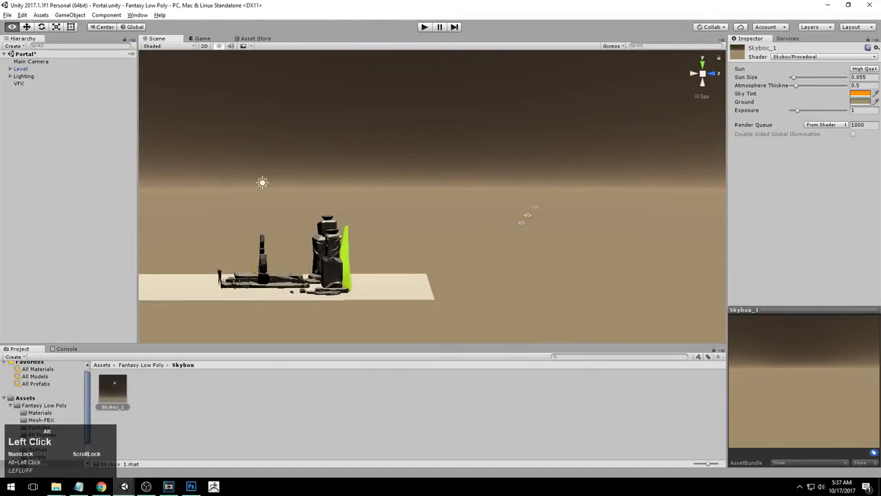
left_click(640, 4)
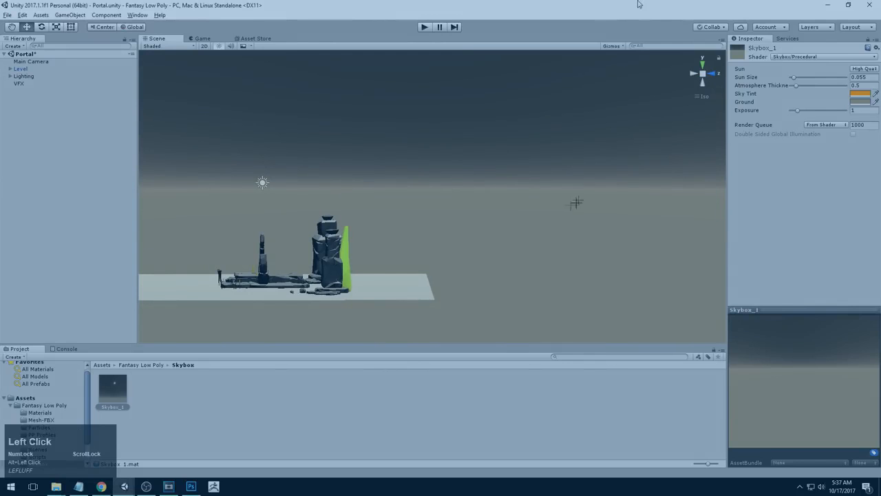
mouse_move(659, 121)
left_mouse_down()
mouse_move(451, 198)
mouse_move(451, 227)
left_mouse_up()
mouse_move(644, 220)
left_mouse_down()
mouse_move(459, 245)
mouse_move(484, 261)
left_mouse_up()
left_click(456, 238)
left_click_drag(334, 236, 340, 289)
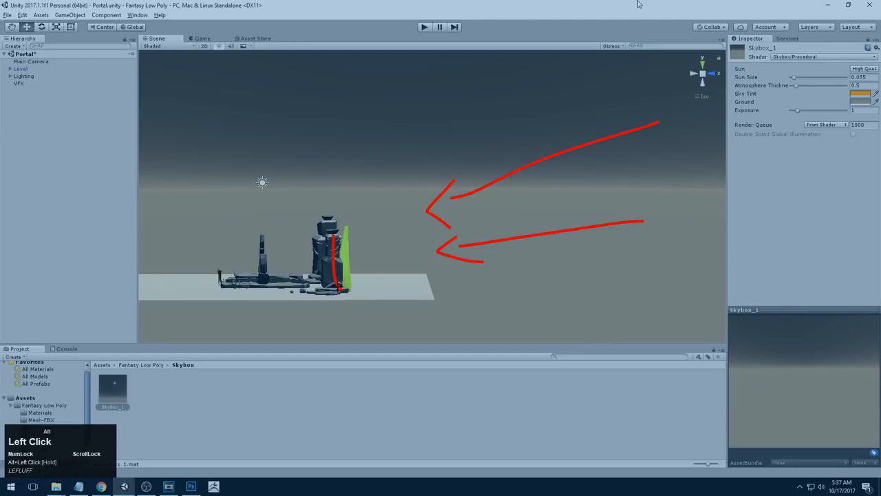
left_click_drag(334, 238, 340, 287)
mouse_move(342, 219)
left_mouse_down()
mouse_move(353, 251)
mouse_move(343, 290)
left_mouse_up()
mouse_move(322, 202)
left_mouse_down()
mouse_move(313, 197)
mouse_move(211, 298)
mouse_move(307, 272)
mouse_move(318, 205)
left_mouse_up()
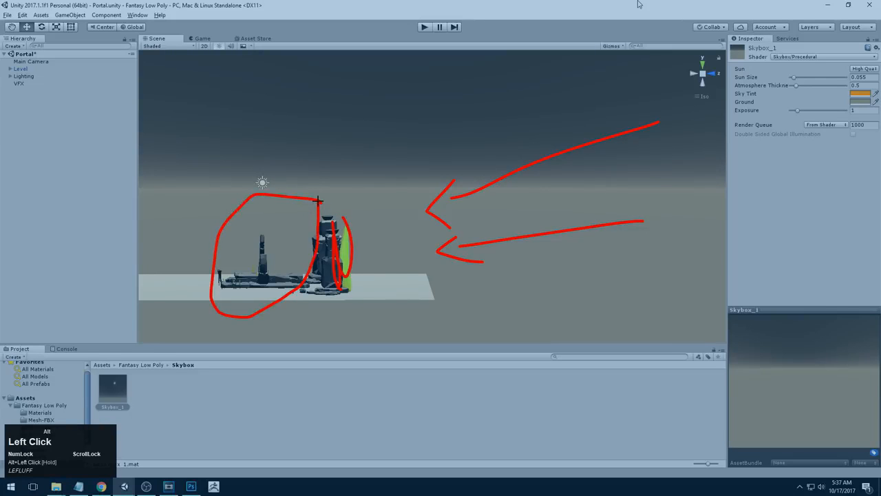
left_click_drag(318, 200, 321, 202)
key("Escape")
left_click_drag(532, 219, 486, 247, "alt")
key("ctrl+2")
mouse_move(266, 243)
left_mouse_down()
mouse_move(307, 210)
mouse_move(266, 244)
mouse_move(227, 250)
mouse_move(281, 279)
mouse_move(300, 244)
left_mouse_up()
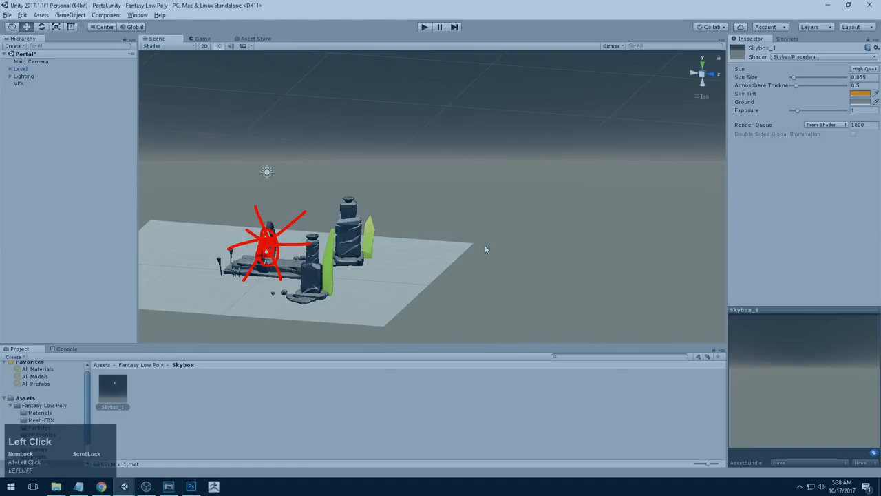
left_click_drag(272, 235, 299, 235)
key("Escape")
Open the Lighting settings window and dock it as a tab beside the Inspector
mouse_move(482, 276)
left_mouse_down("alt")
mouse_move(371, 284)
mouse_move(611, 282)
mouse_move(585, 271)
left_mouse_up("alt")
right_click_drag(586, 272, 462, 272, "alt")
middle_click_drag(461, 272, 381, 289, "alt")
left_click_drag(381, 289, 494, 278, "alt")
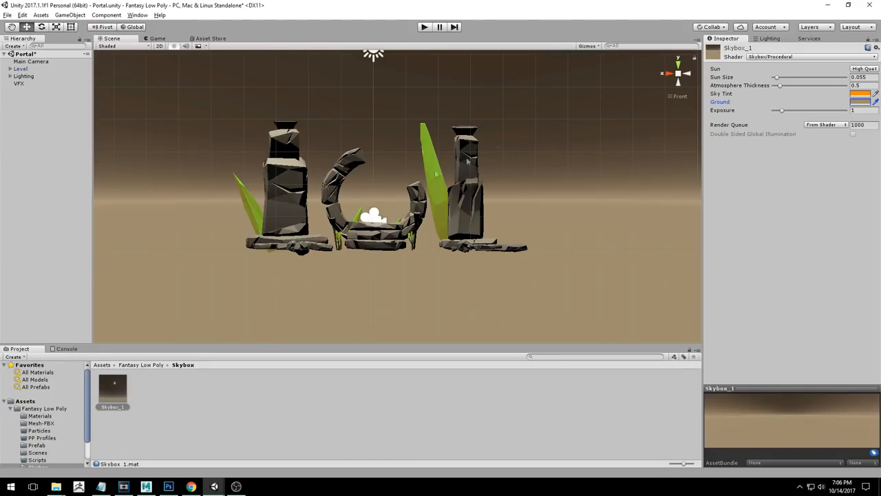
left_click(770, 39)
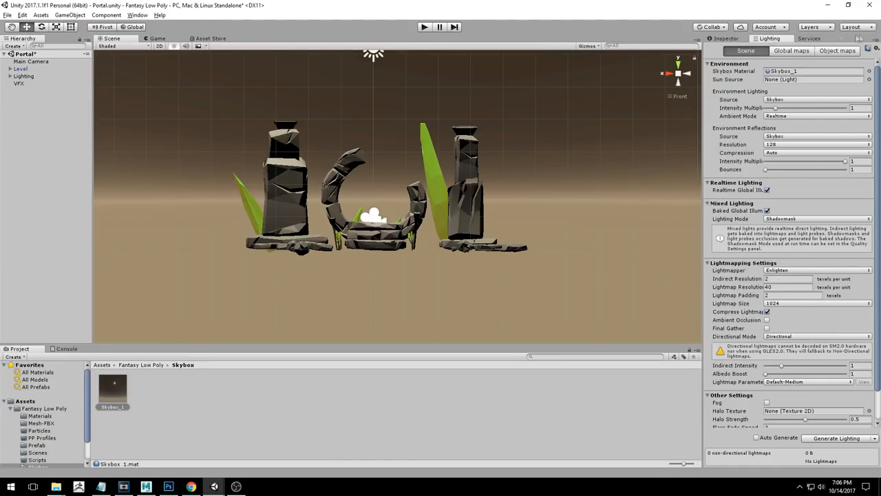
left_click(137, 15)
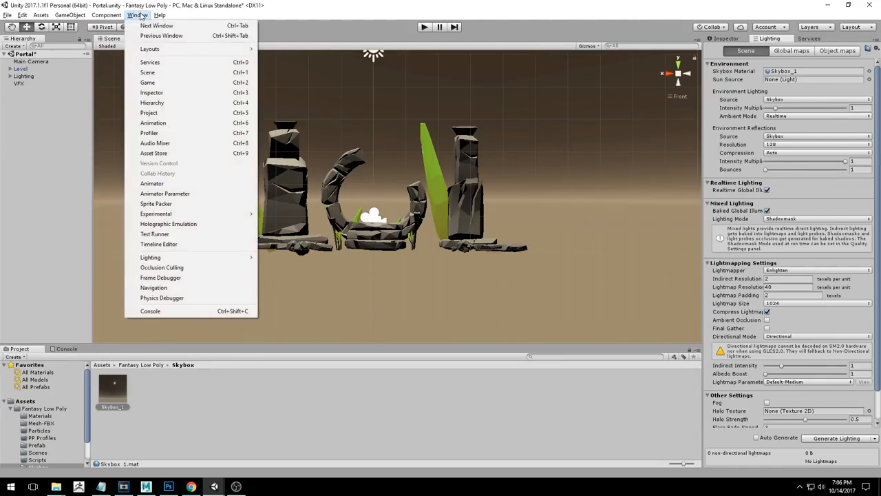
mouse_move(173, 259)
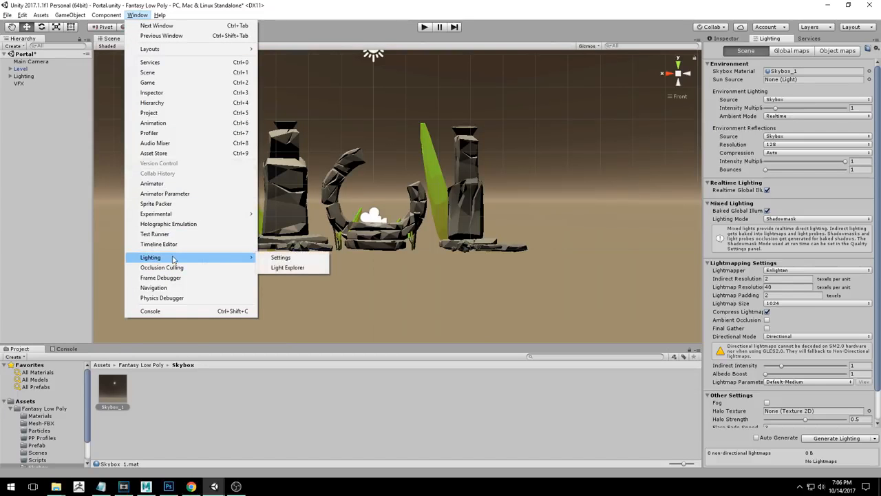
left_click(264, 258)
right_click(763, 39)
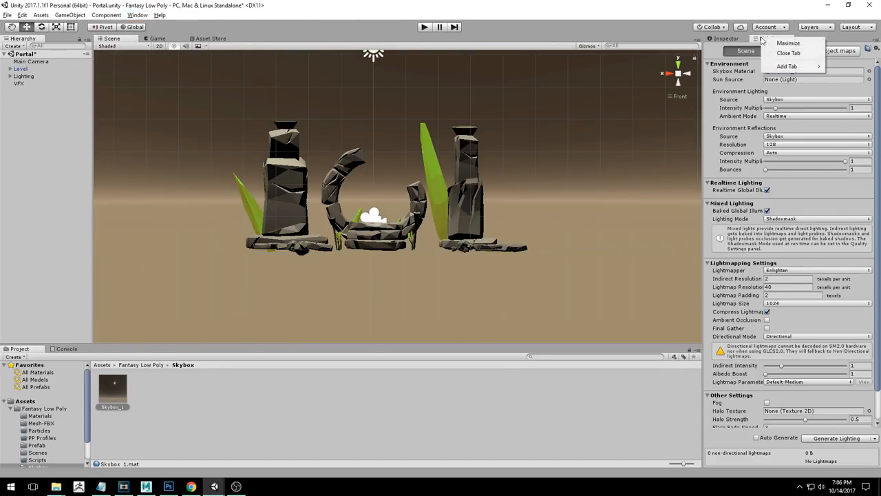
left_click(784, 54)
left_click(137, 16)
mouse_move(151, 258)
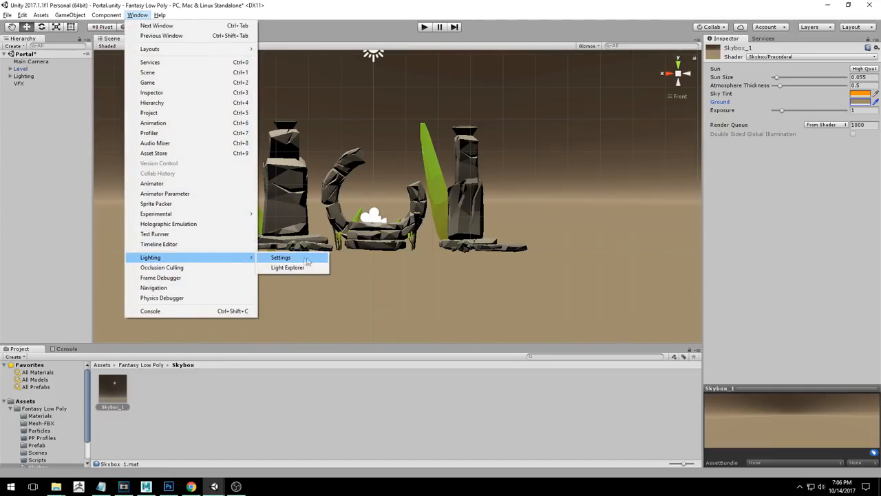
left_click(292, 259)
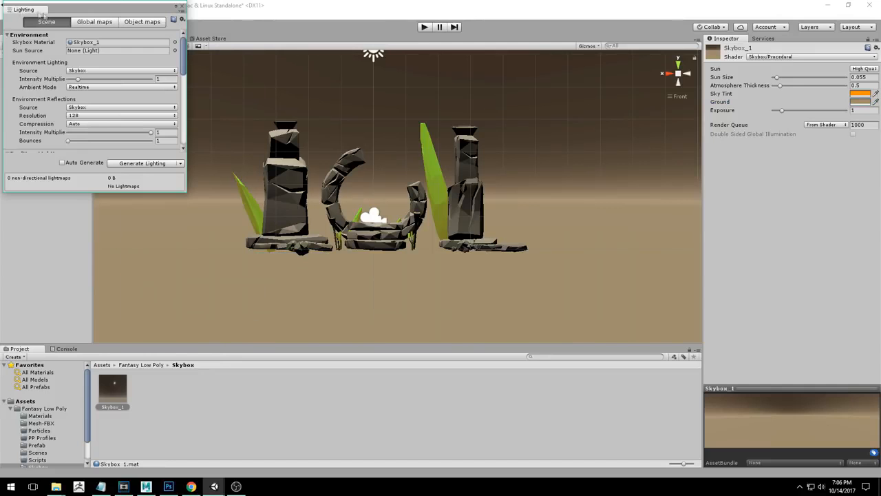
left_click_drag(18, 10, 760, 42)
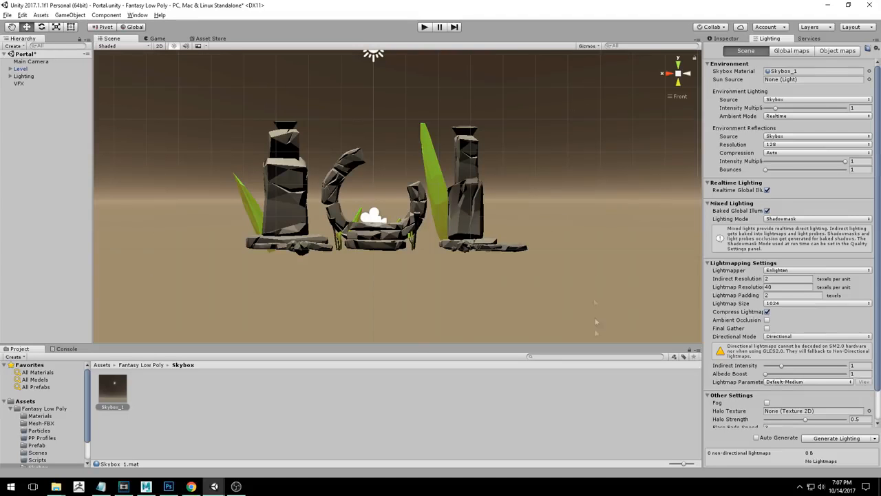
Try Color as the environment lighting source and open its ambient color picker
left_click(791, 100)
left_click(787, 132)
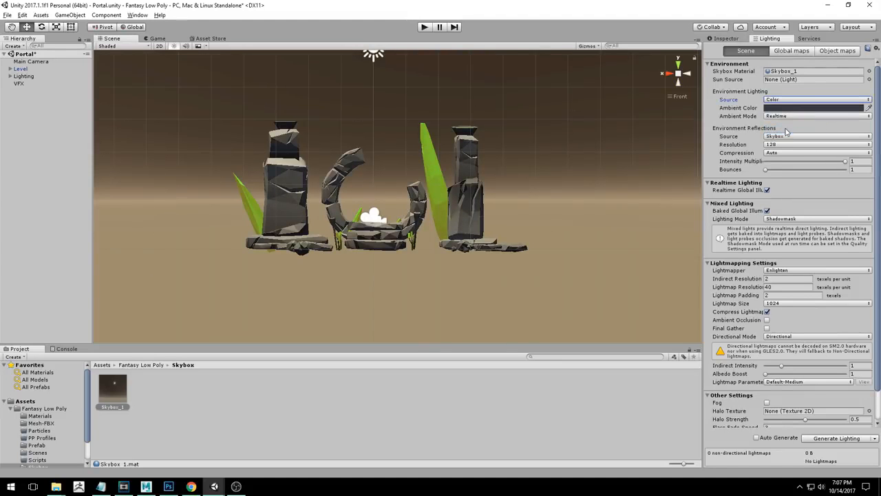
left_click(778, 109)
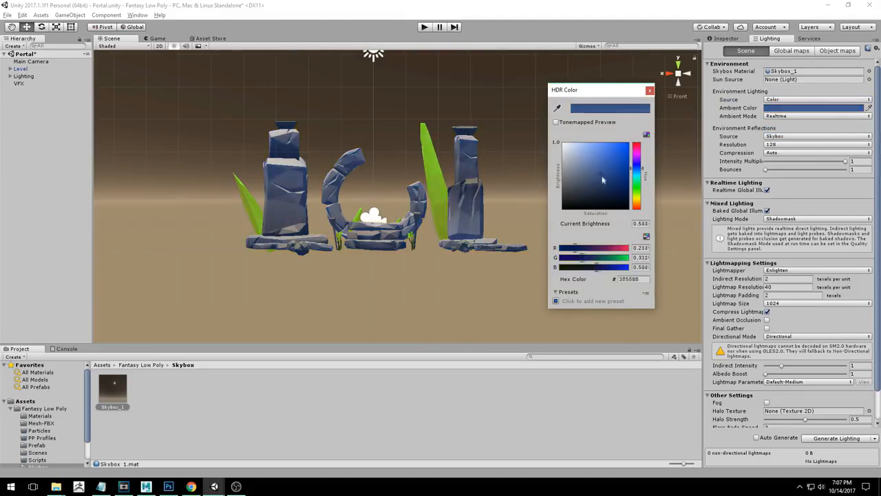
left_click(649, 90)
Try the Gradient environment lighting source with an adjusted color, then set the source back to Skybox
left_click(774, 100)
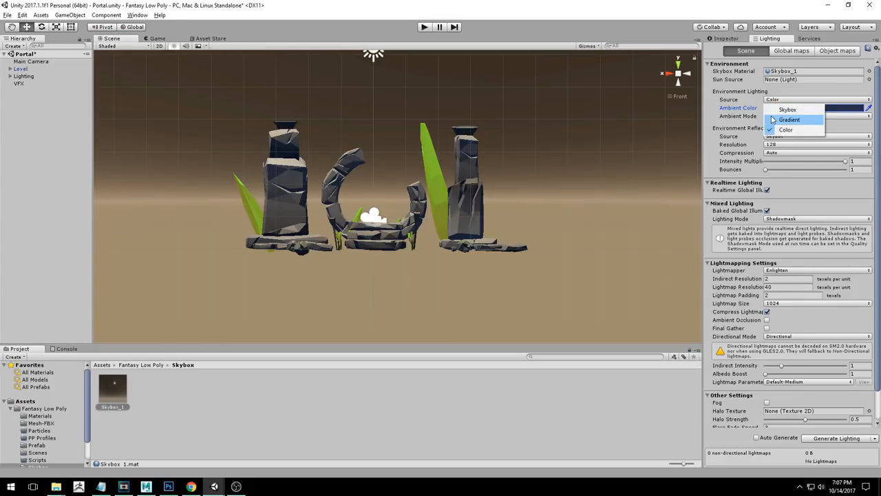
left_click(772, 118)
left_click(771, 117)
left_click_drag(564, 162, 580, 174)
left_click(650, 90)
left_click(770, 101)
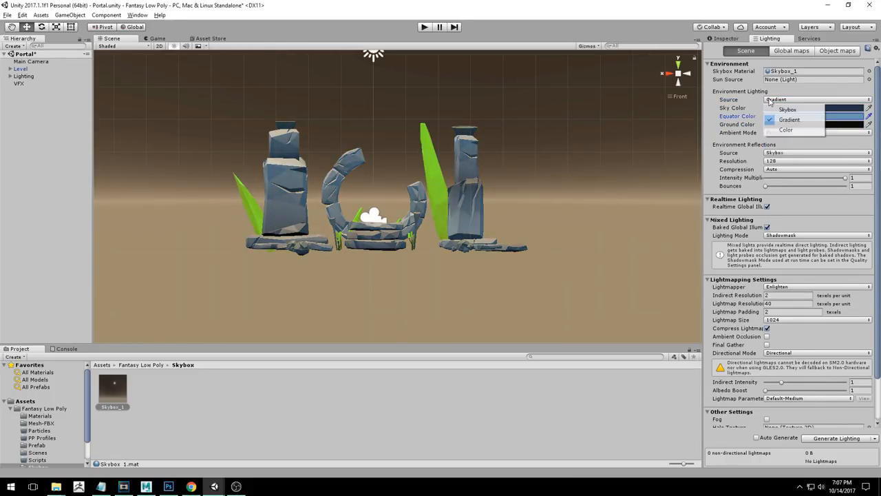
left_click(788, 109)
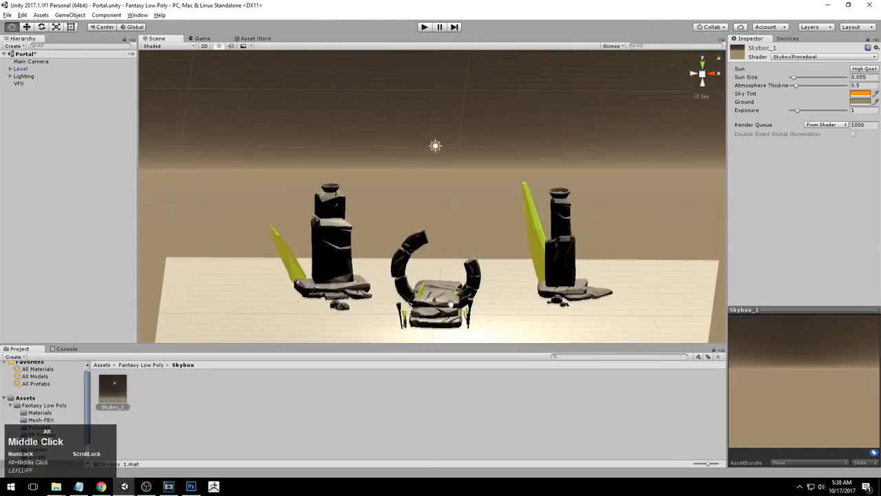
Frame the Level object and orbit around the portal ruins to examine the scene
middle_click_drag(433, 193, 460, 198, "alt")
right_click_drag(460, 198, 449, 249, "alt")
left_click(449, 251)
key("f")
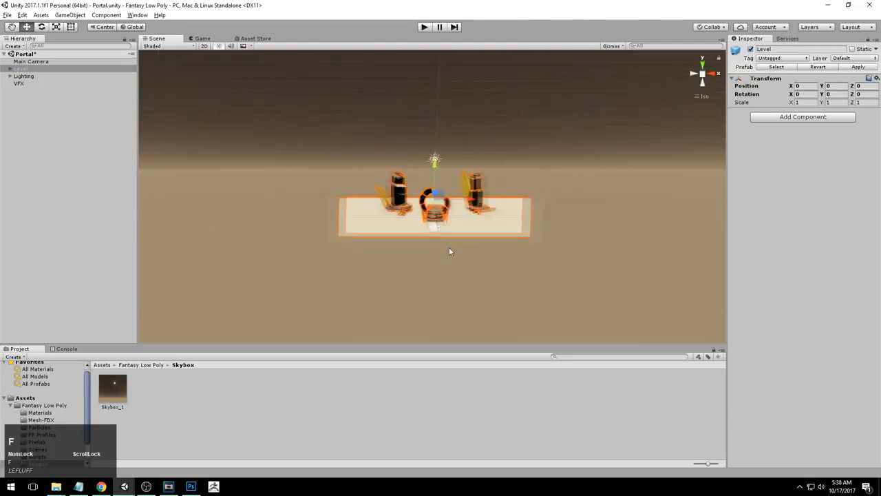
right_click_drag(282, 252, 535, 252, "alt")
middle_click_drag(534, 252, 507, 257, "alt")
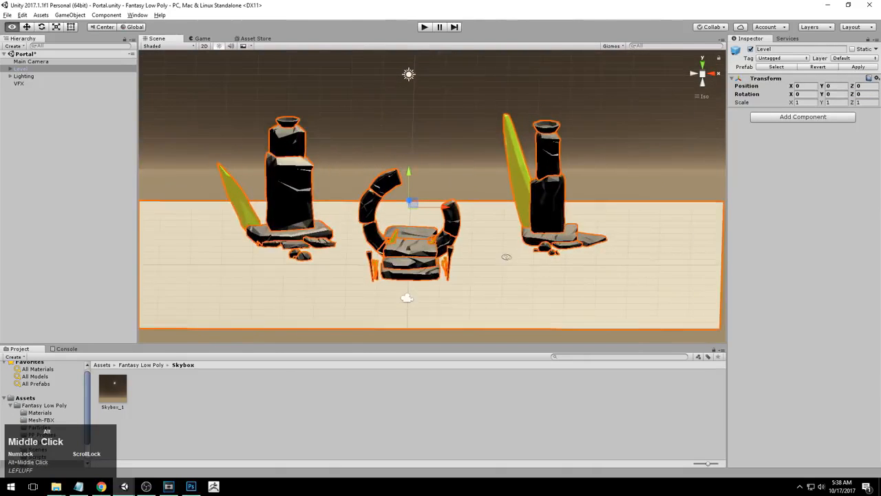
left_click_drag(506, 256, 497, 233, "alt")
left_click(452, 89)
left_click_drag(451, 130, 446, 241, "alt")
right_click_drag(441, 261, 465, 268, "alt")
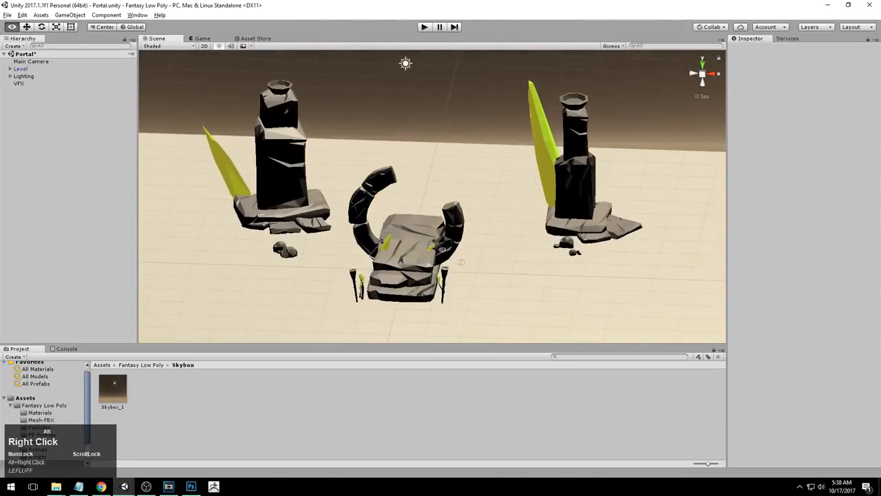
Select and frame a portal rock piece, view the portal from the back, and collapse the Level group
left_click(384, 179)
left_click(384, 179)
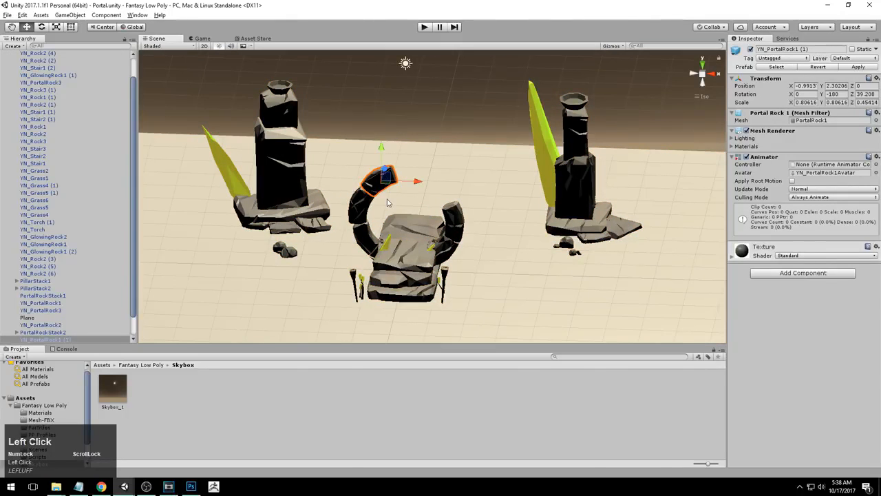
key("f")
left_click_drag(463, 284, 476, 227, "alt")
right_click_drag(578, 231, 496, 239, "alt")
middle_click_drag(496, 238, 422, 208, "alt")
right_click_drag(421, 207, 402, 207, "alt")
middle_click_drag(403, 207, 424, 191, "alt")
right_click_drag(424, 191, 409, 226, "alt")
middle_click_drag(408, 226, 402, 241, "alt")
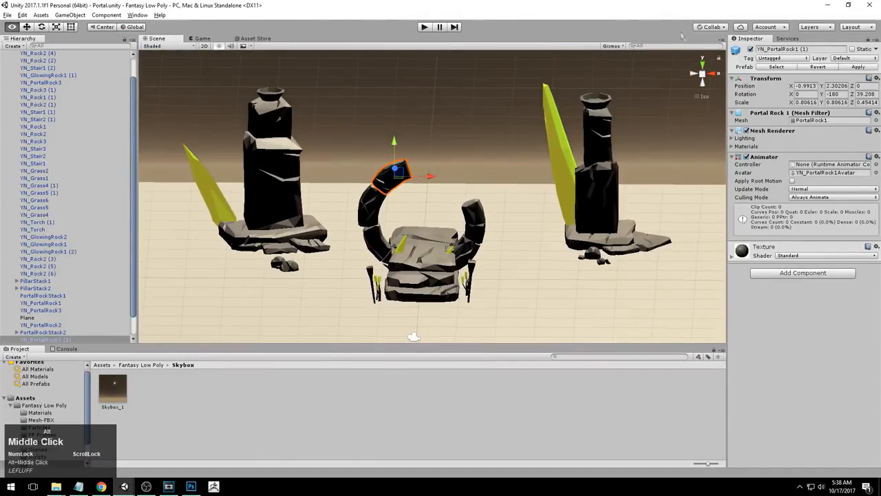
left_click(712, 73)
left_click(693, 73)
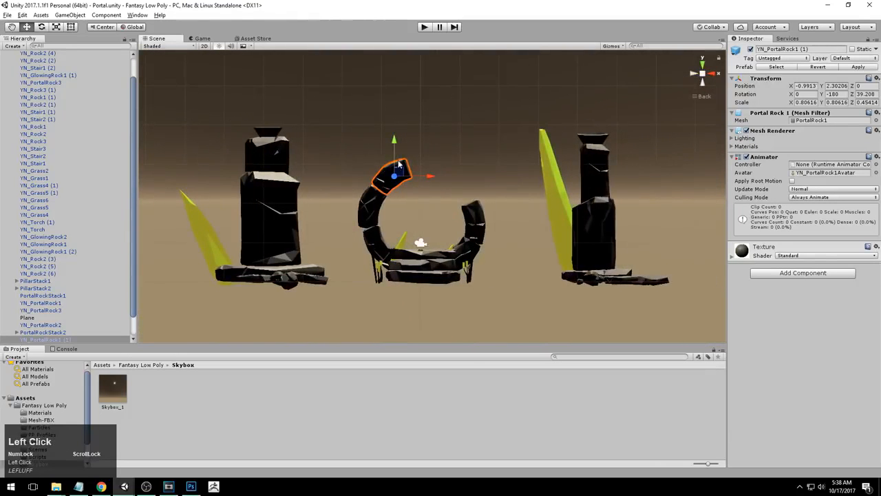
scroll(55, 105, "up", 1)
left_click(9, 69)
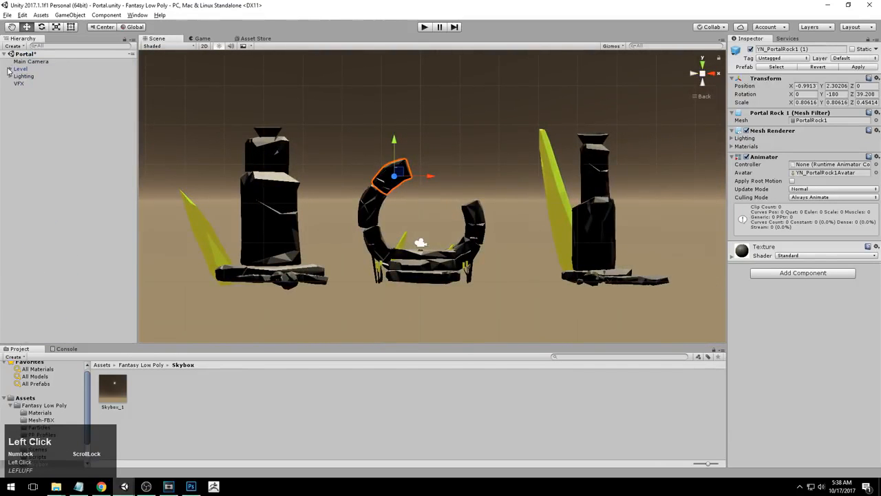
Expand the Lighting group, select the Directional Light, and reset its Transform
left_click(27, 76)
left_click(10, 77)
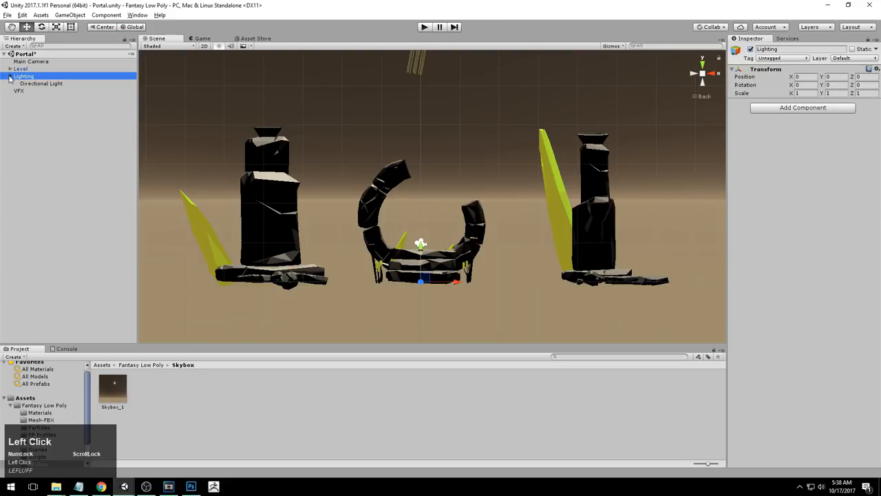
left_click(38, 84)
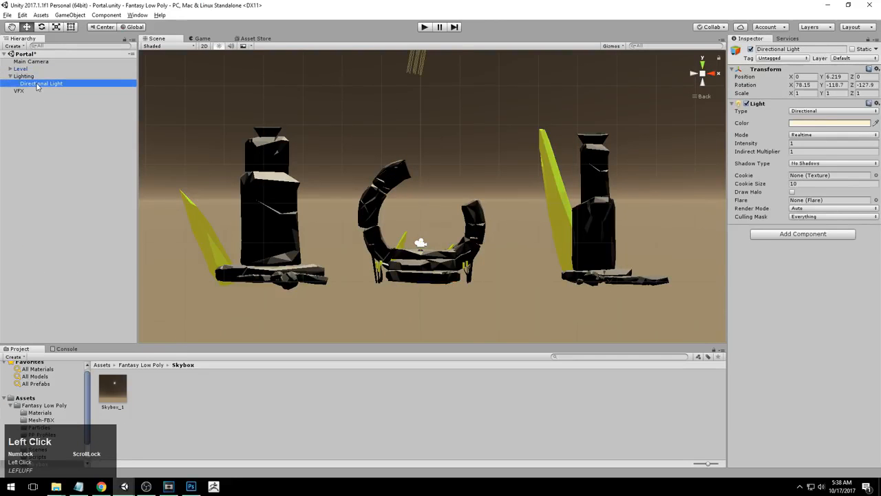
left_click(52, 164)
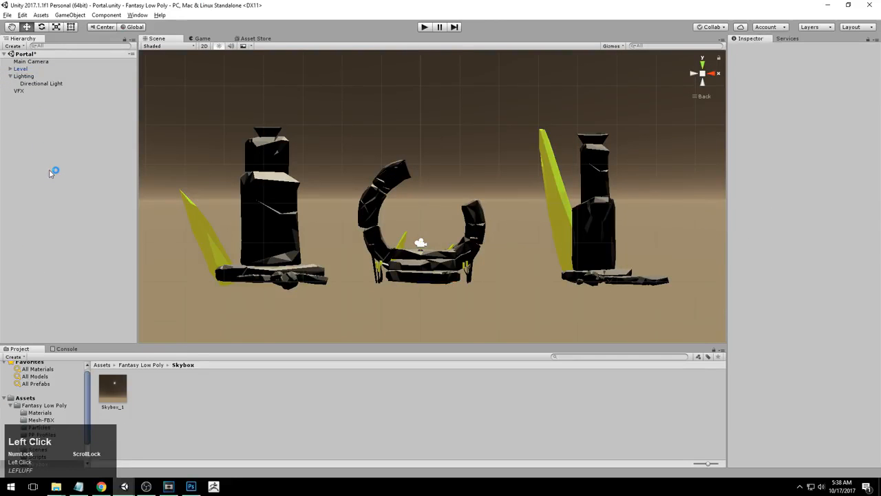
right_click_drag(50, 173, 142, 290)
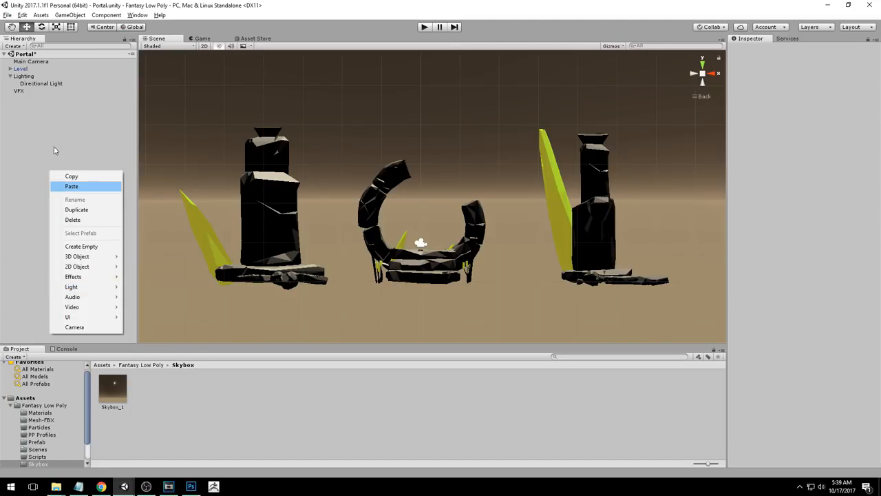
left_click(44, 125)
left_click(47, 86)
middle_click_drag(204, 123, 569, 165, "alt")
right_click_drag(569, 166, 544, 160, "alt")
middle_click_drag(544, 160, 540, 186, "alt")
right_click(877, 69)
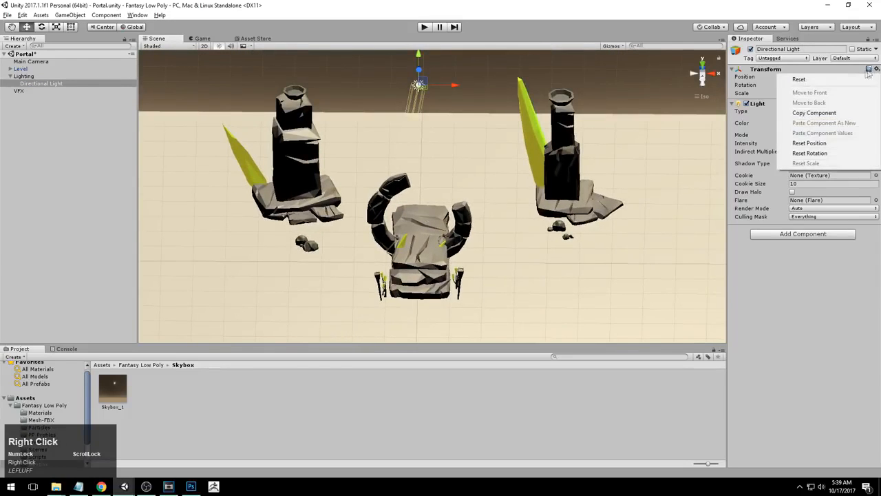
left_click(804, 79)
Orbit around the portal from several axis views to check the light's position and shading
left_click_drag(359, 219, 347, 257, "alt")
right_click_drag(347, 256, 523, 276, "alt")
middle_click_drag(524, 276, 561, 172, "alt")
right_click_drag(561, 172, 619, 206, "alt")
left_click_drag(620, 207, 564, 200, "alt")
middle_click_drag(563, 200, 534, 264, "alt")
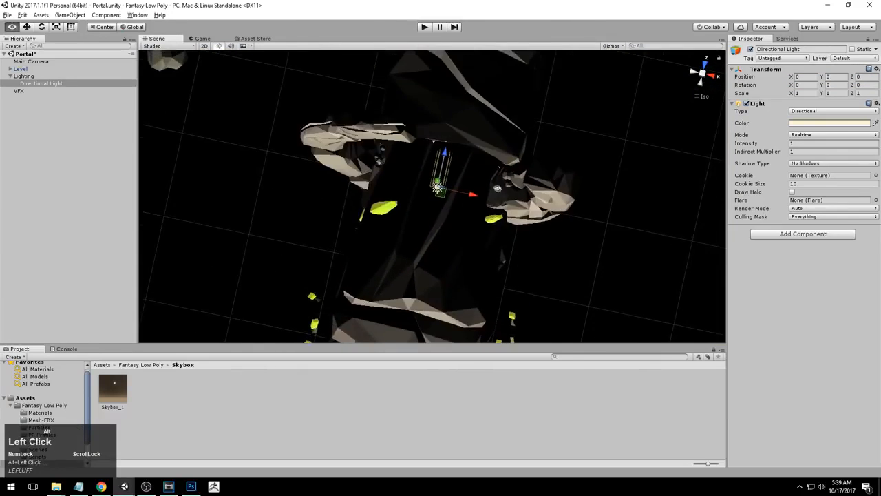
left_click_drag(534, 263, 451, 140, "alt")
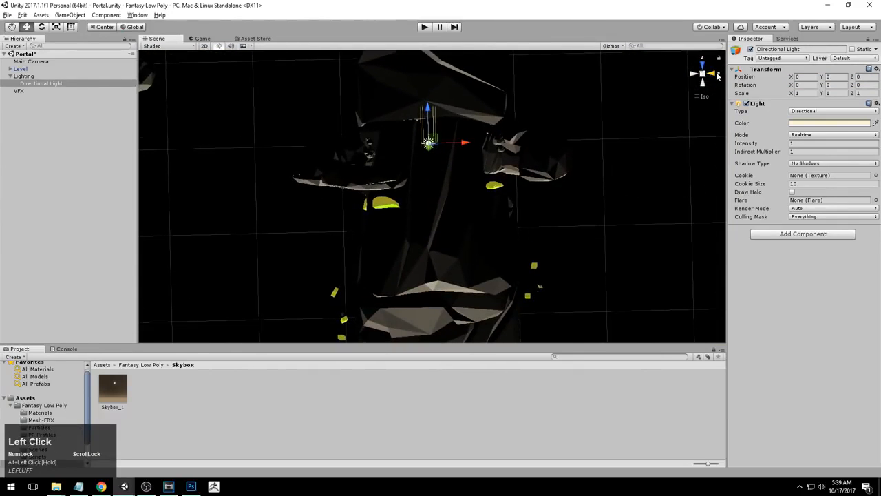
left_click(716, 76)
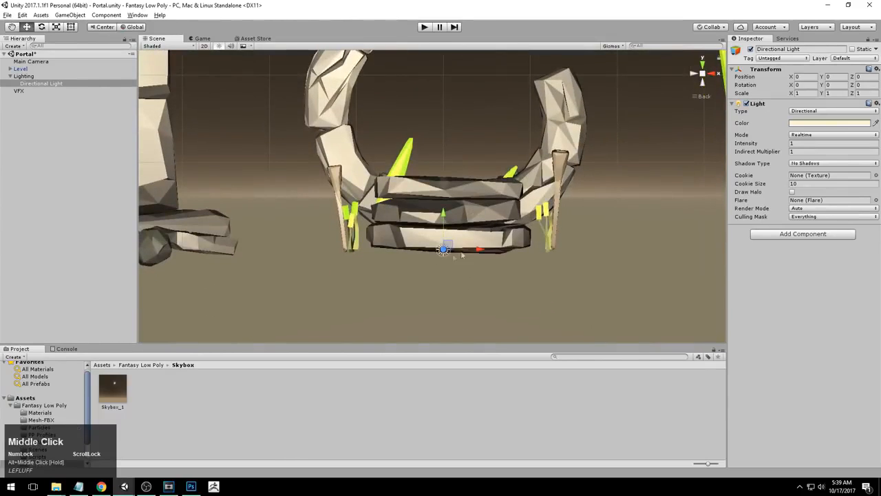
left_click_drag(610, 191, 435, 172, "alt")
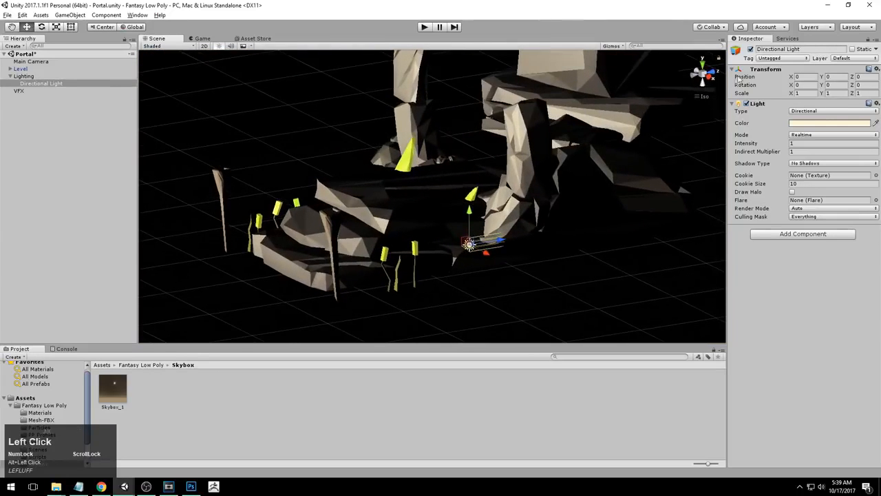
left_click(712, 78)
middle_click_drag(458, 168, 460, 211, "alt")
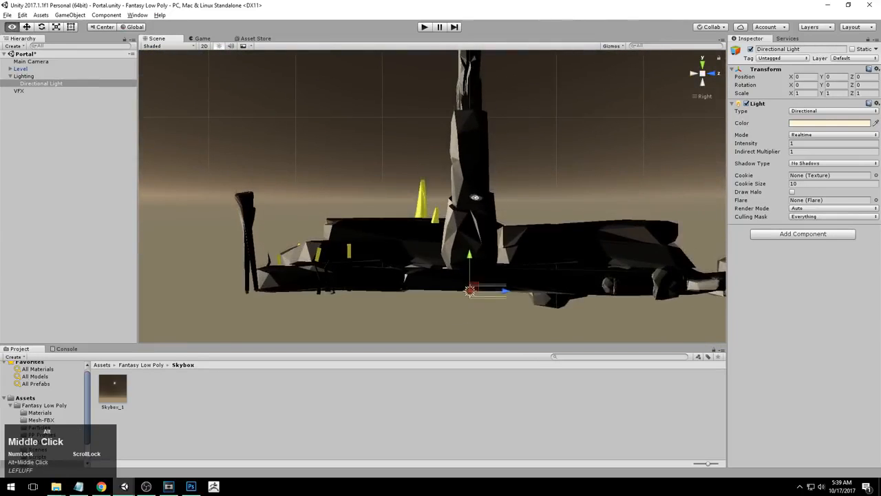
right_click_drag(460, 211, 460, 85, "alt")
right_click_drag(466, 310, 447, 148, "alt")
left_click_drag(427, 144, 622, 161, "alt")
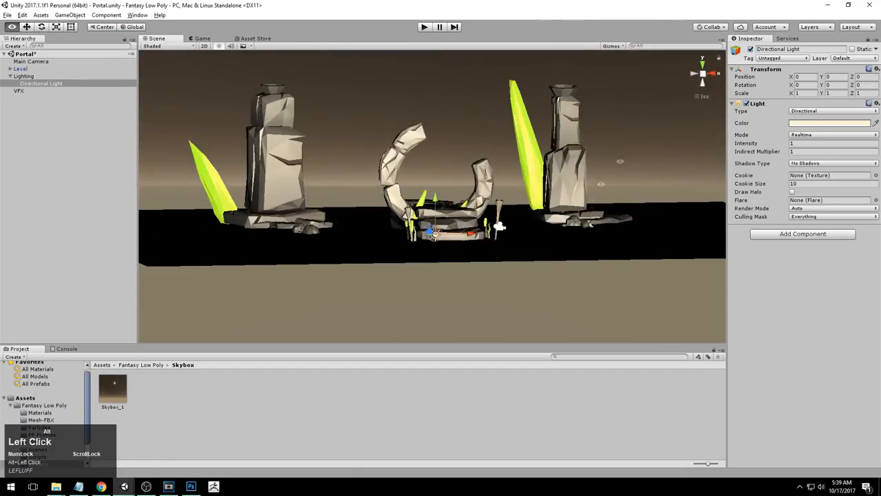
left_click(716, 74)
left_click(695, 75)
right_click_drag(503, 193, 478, 217, "alt")
Move the Directional Light up to about Y 2.6 above the portal arch
key("w")
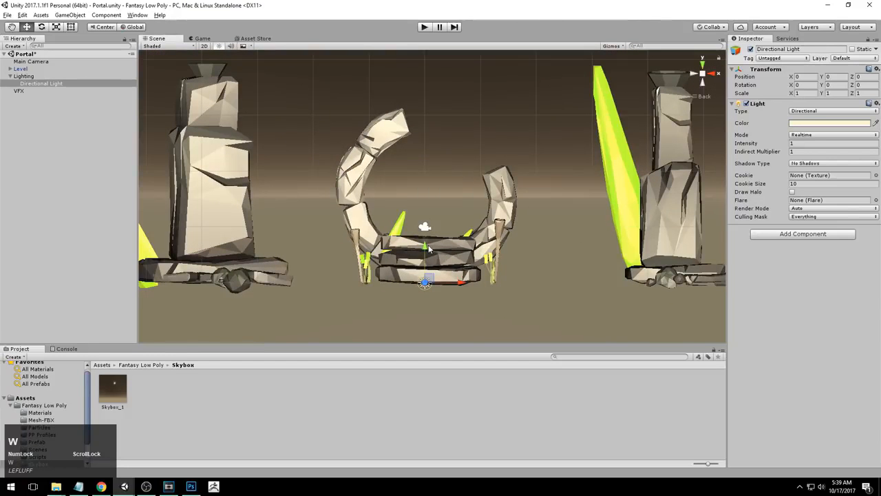
left_click_drag(424, 249, 425, 102)
right_click_drag(475, 138, 451, 127, "alt")
middle_click_drag(452, 127, 452, 156, "alt")
left_click_drag(454, 173, 524, 286)
left_click_drag(559, 147, 568, 93, "alt")
key("ctrl+z")
key("ctrl+z")
left_click_drag(410, 257, 519, 206, "alt")
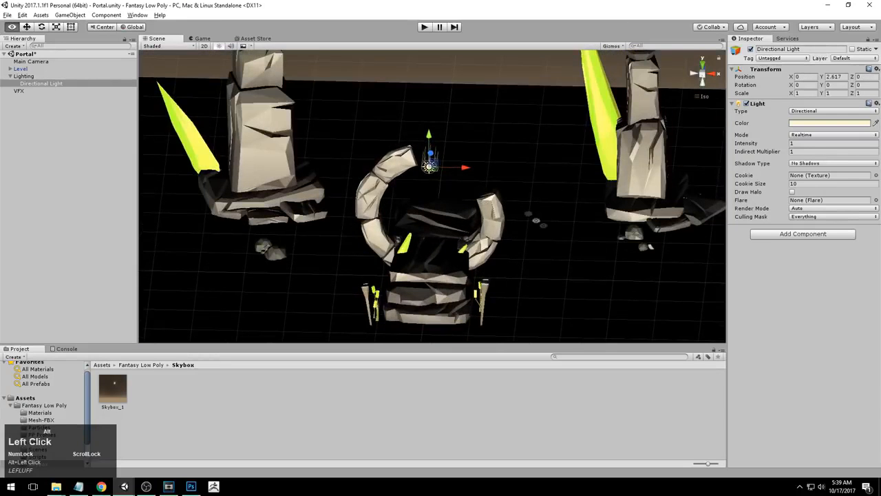
Try shifting the Directional Light's X position to about -4.5, then undo it
left_click_drag(792, 76, 841, 77)
key("ctrl+z")
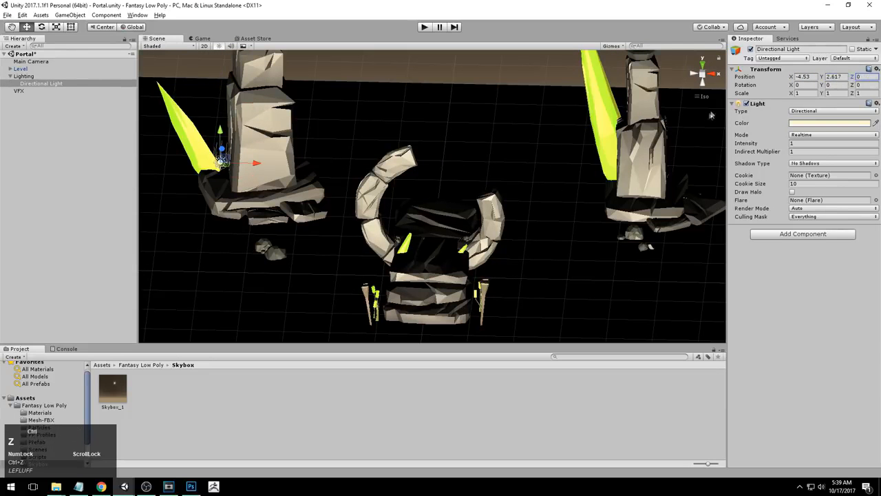
key("ctrl+z")
right_click_drag(579, 220, 616, 265, "alt")
left_click_drag(617, 265, 599, 200, "alt")
right_click_drag(600, 200, 547, 212, "alt")
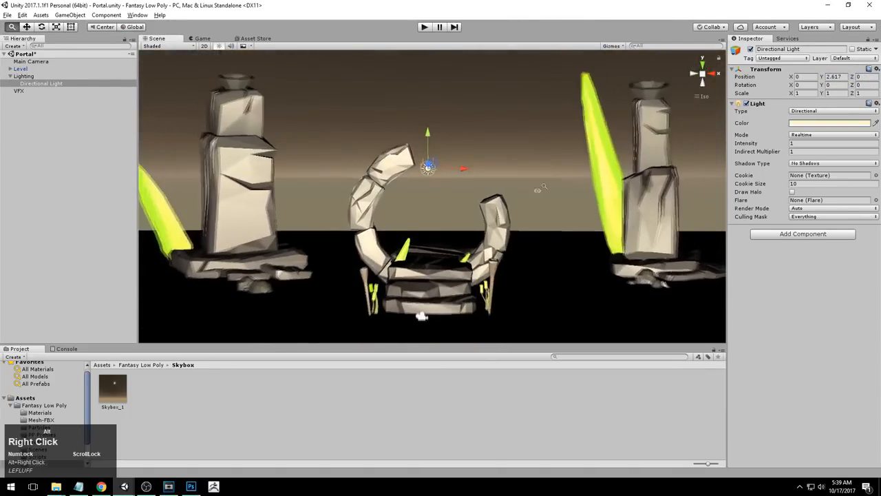
Try shifting the Directional Light's X position to about 3.5
middle_click_drag(546, 212, 550, 180, "alt")
right_click_drag(550, 180, 476, 180, "alt")
middle_click_drag(476, 179, 472, 192, "alt")
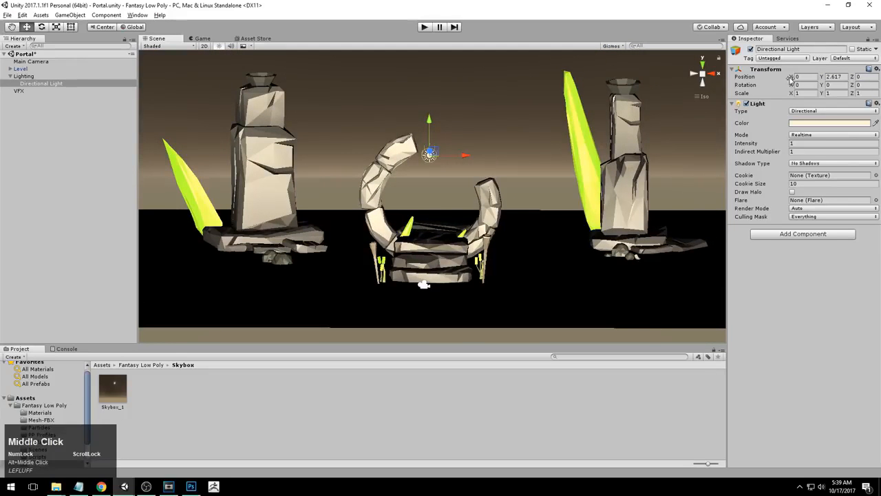
mouse_move(791, 80)
left_mouse_down()
mouse_move(843, 81)
mouse_move(716, 78)
mouse_move(782, 71)
left_mouse_up()
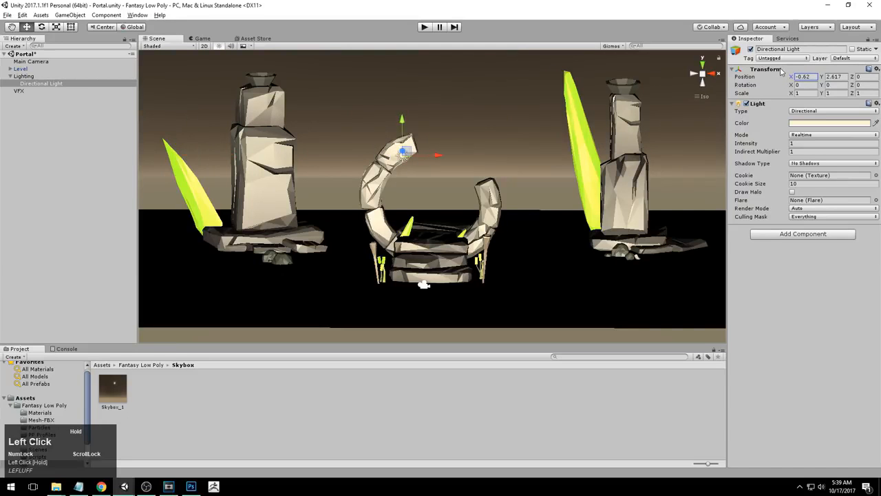
left_click_drag(781, 71, 845, 71)
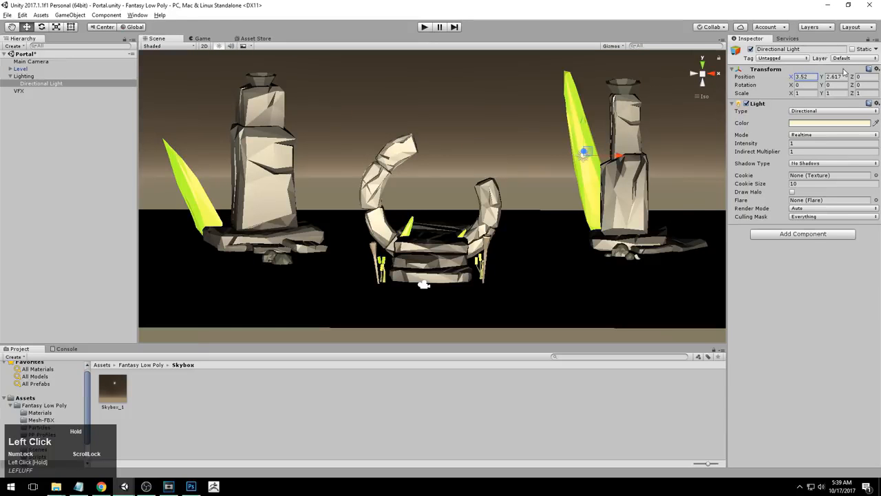
Shift the Directional Light's X position to about 4.9
right_click_drag(544, 164, 501, 168, "alt")
left_click_drag(501, 168, 496, 195, "alt")
right_click_drag(496, 195, 484, 189, "alt")
middle_click_drag(484, 189, 485, 210, "alt")
right_click_drag(442, 211, 527, 207, "alt")
left_click_drag(527, 206, 338, 185, "alt")
left_click_drag(588, 195, 592, 176, "alt")
right_click_drag(592, 176, 473, 220, "alt")
left_click_drag(474, 220, 501, 204, "alt")
scroll(503, 204, "up", 1)
middle_click_drag(504, 203, 509, 210, "alt")
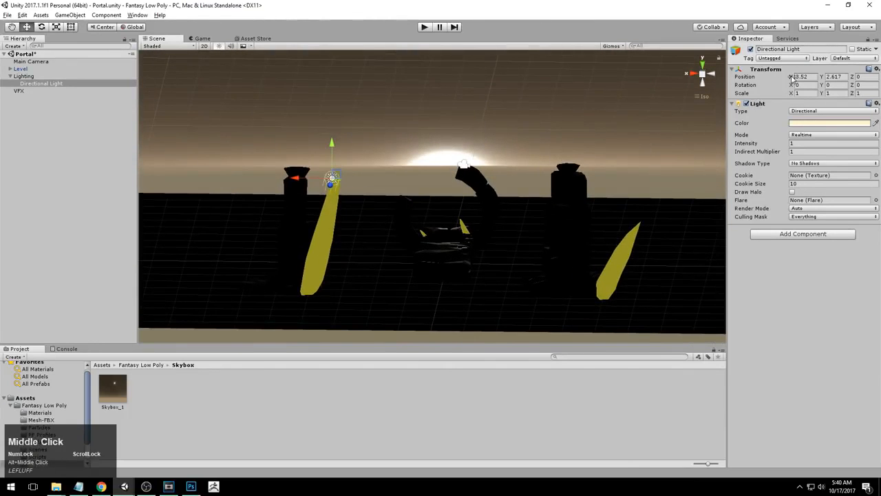
left_click_drag(791, 77, 812, 79)
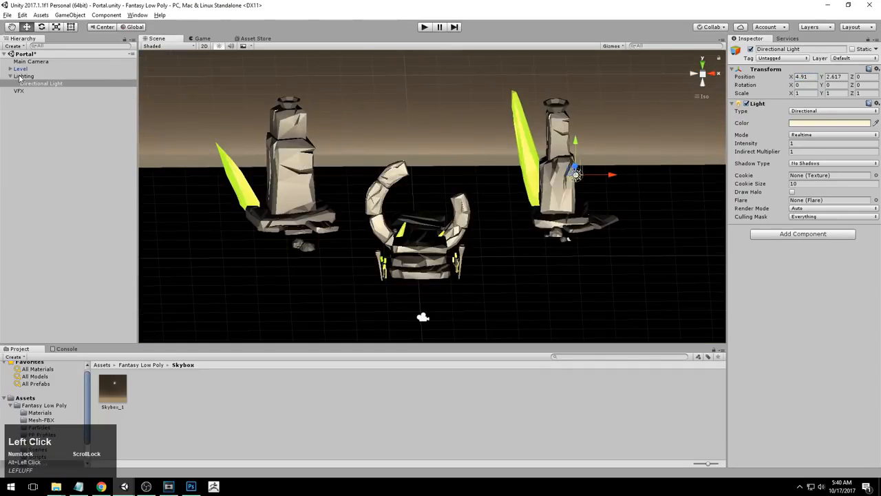
Select the Level group, try rotating it to about 128° on Y with the rotate tool, then undo it
left_click(10, 77)
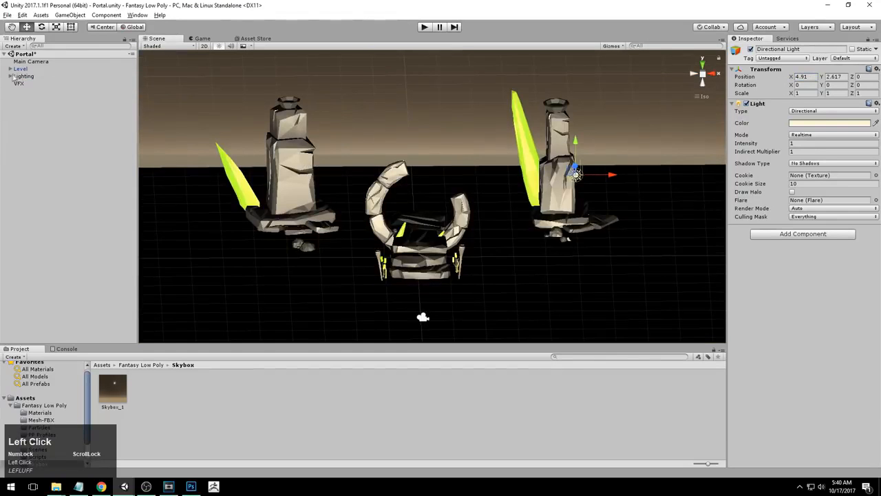
left_click(21, 69)
right_click_drag(358, 186, 320, 200, "alt")
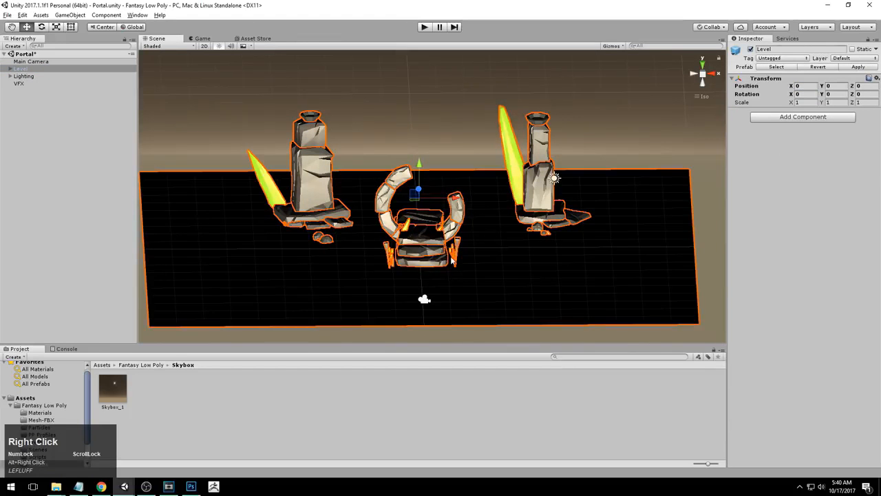
key("r")
key("e")
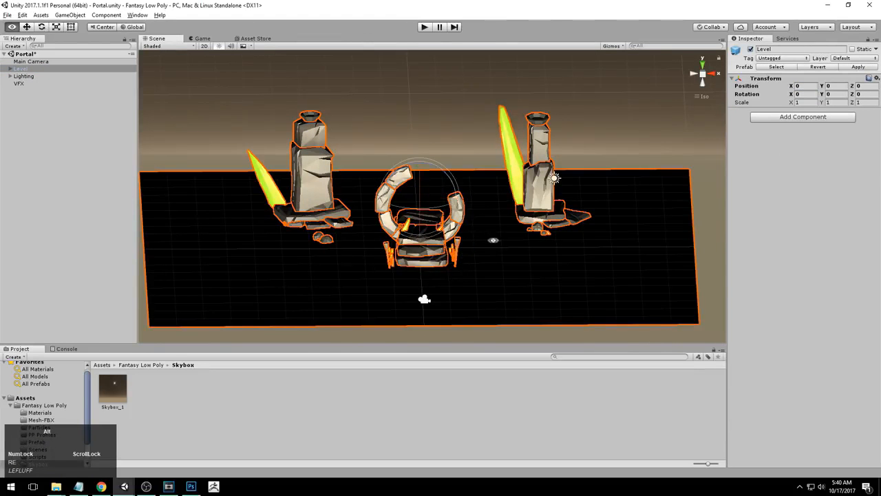
left_click_drag(489, 242, 484, 241, "alt")
left_click_drag(447, 208, 387, 181)
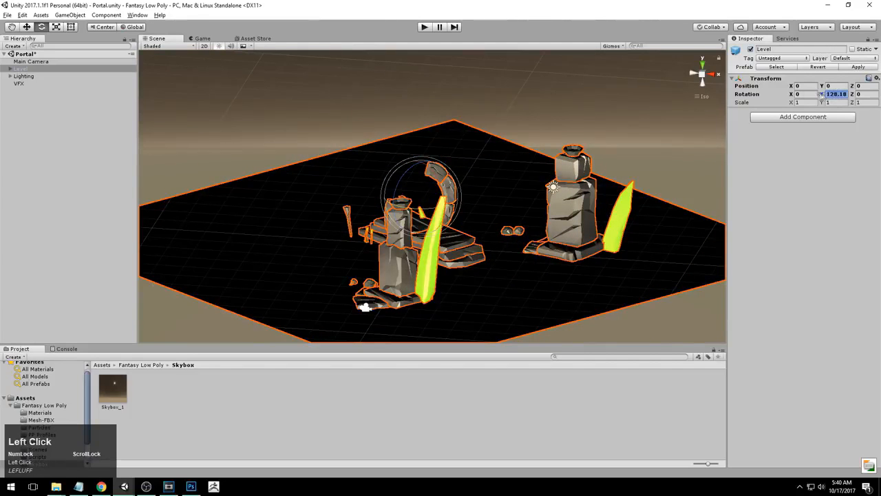
key("ctrl+z")
left_click_drag(438, 139, 451, 91, "alt")
left_click(451, 90)
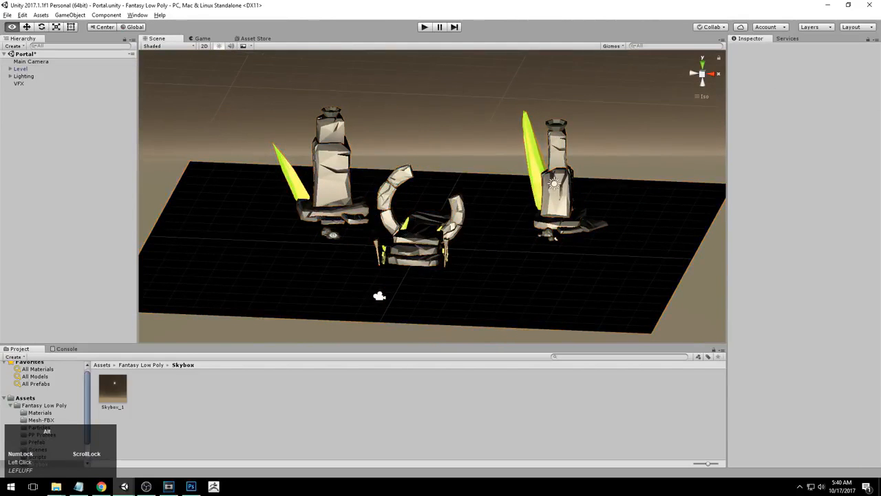
scroll(333, 235, "up", 5)
left_click_drag(333, 235, 490, 235, "alt")
left_click(18, 69)
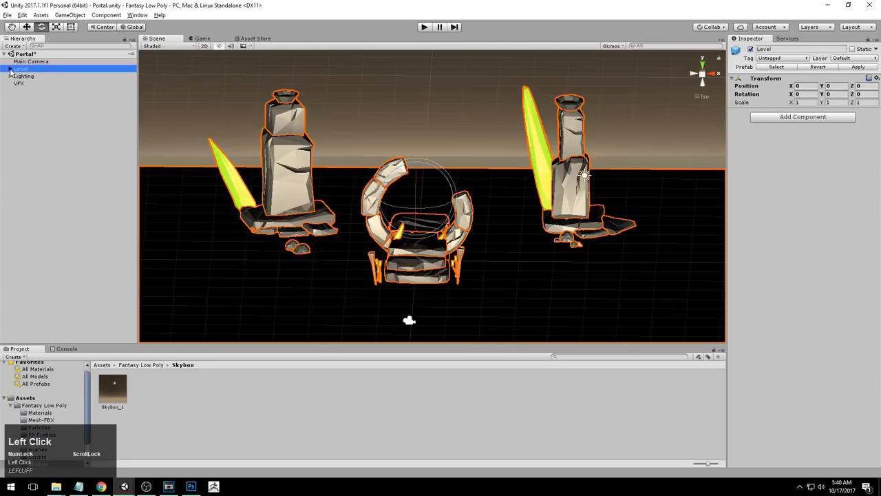
left_click(11, 69)
left_click(28, 76)
scroll(53, 164, "down", 3)
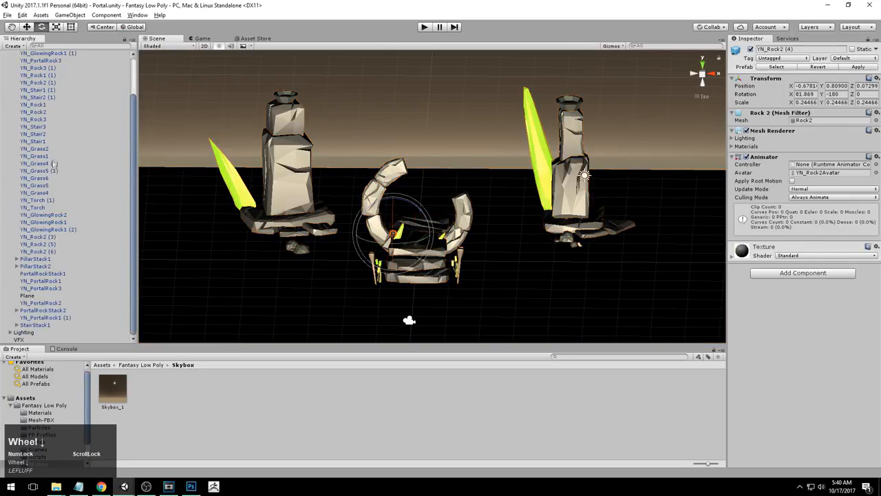
left_click(33, 328, "shift")
scroll(46, 248, "up", 2)
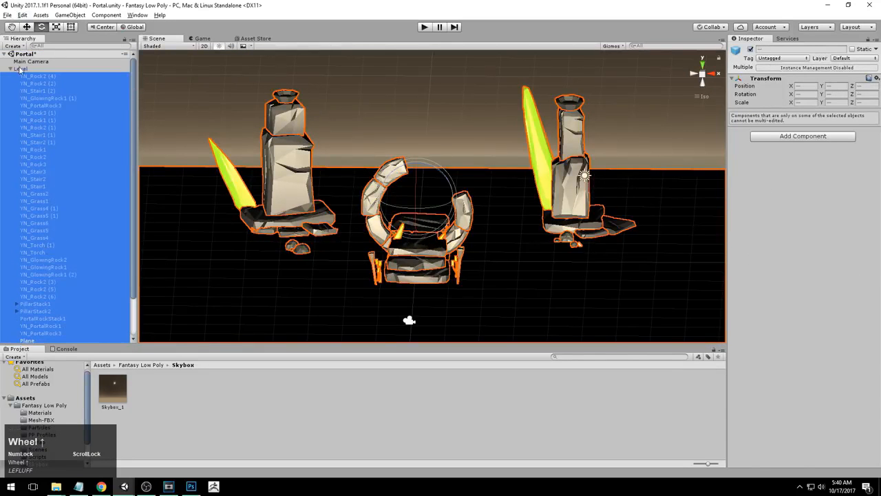
left_click_drag(29, 78, 27, 69)
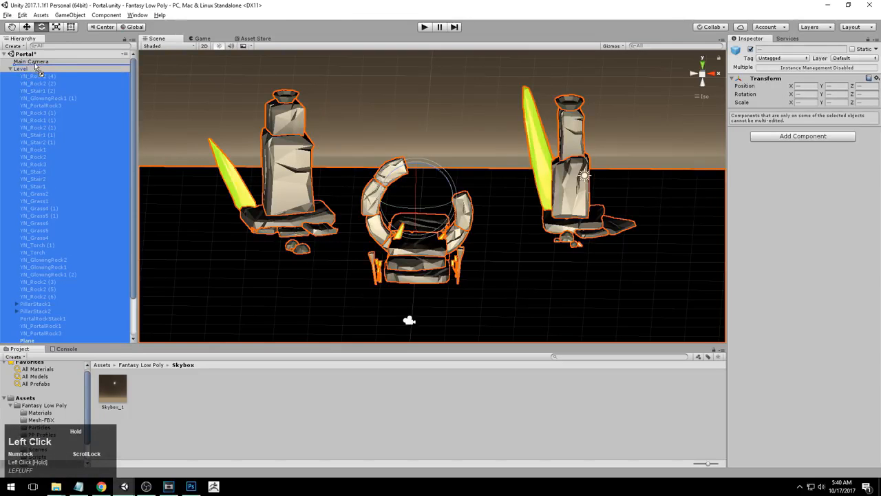
left_click_drag(46, 67, 42, 76)
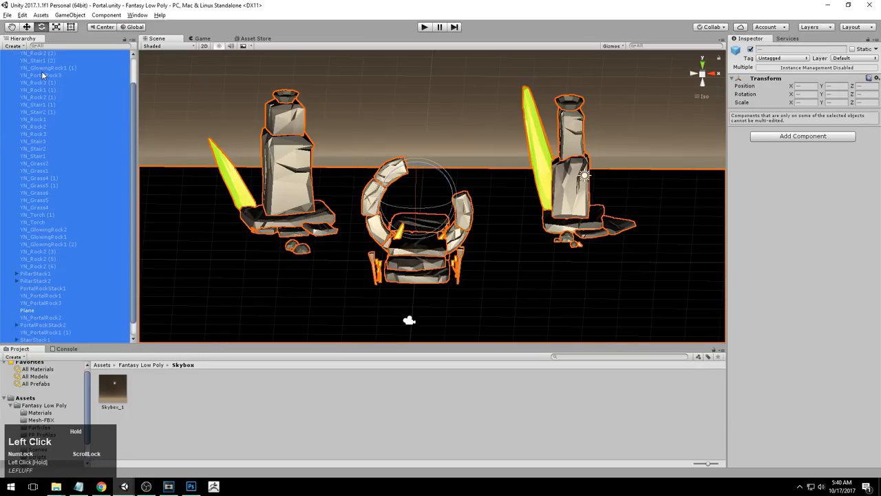
left_click_drag(136, 97, 135, 61)
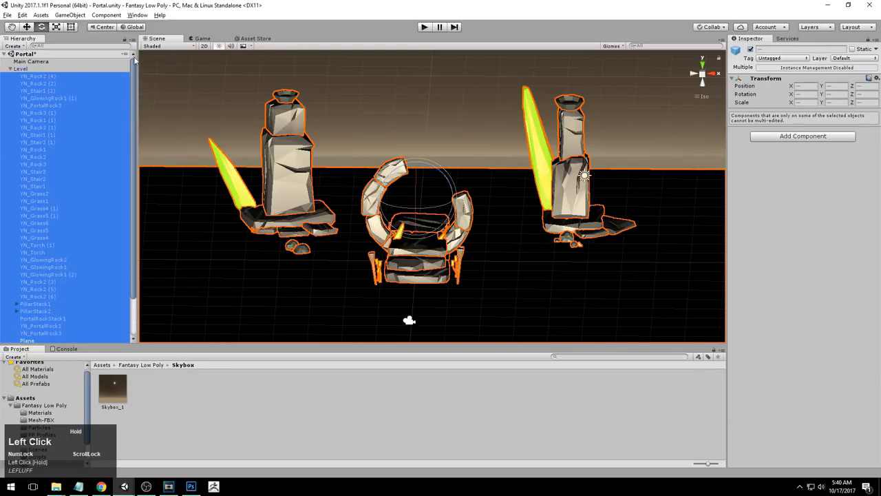
left_click(26, 70)
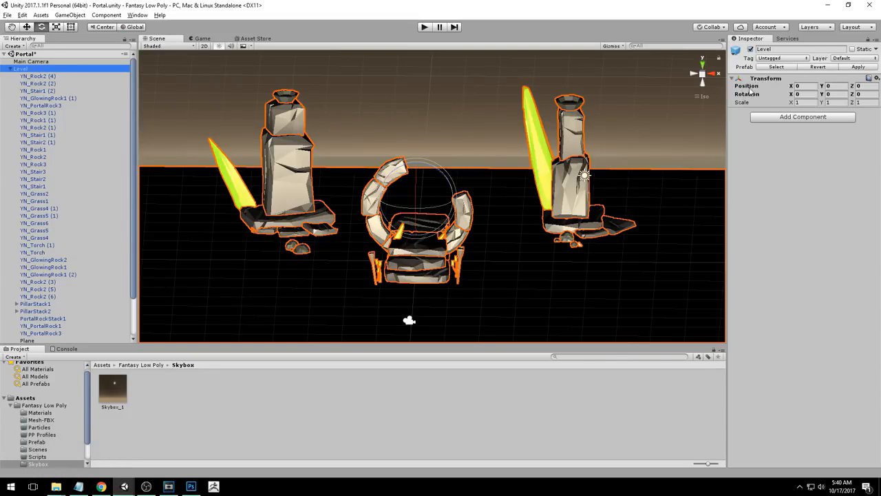
left_click(43, 76)
scroll(50, 101, "down", 2)
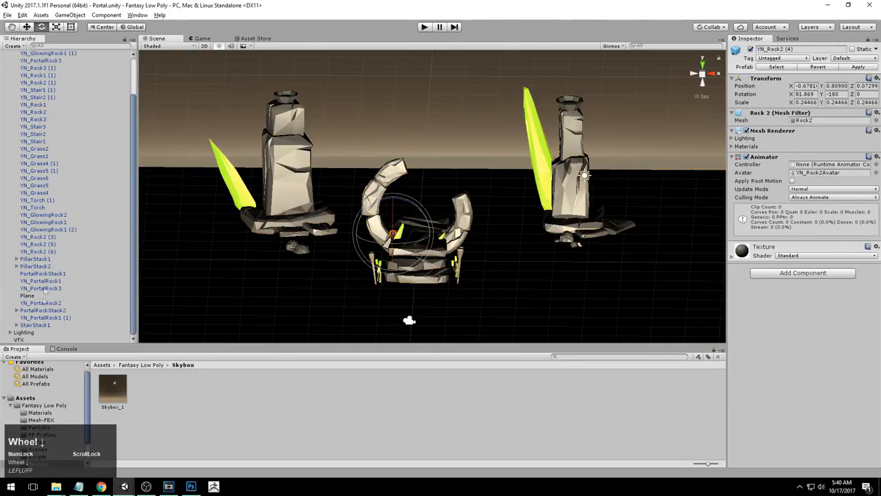
scroll(55, 256, "up", 2)
left_click(21, 69)
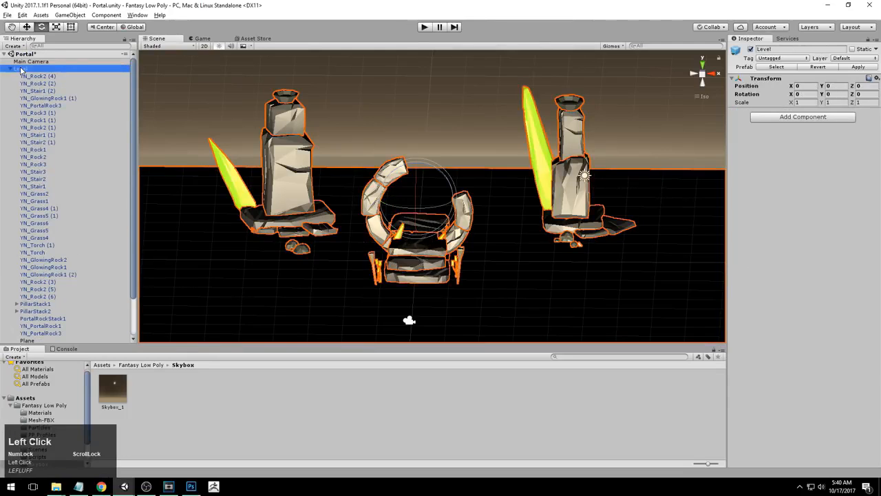
left_click(10, 69)
Orbit around the scene to examine the lighting on the pillars and portal, and browse the Prefab assets folder
left_click(329, 95)
right_click_drag(329, 95, 282, 130, "alt")
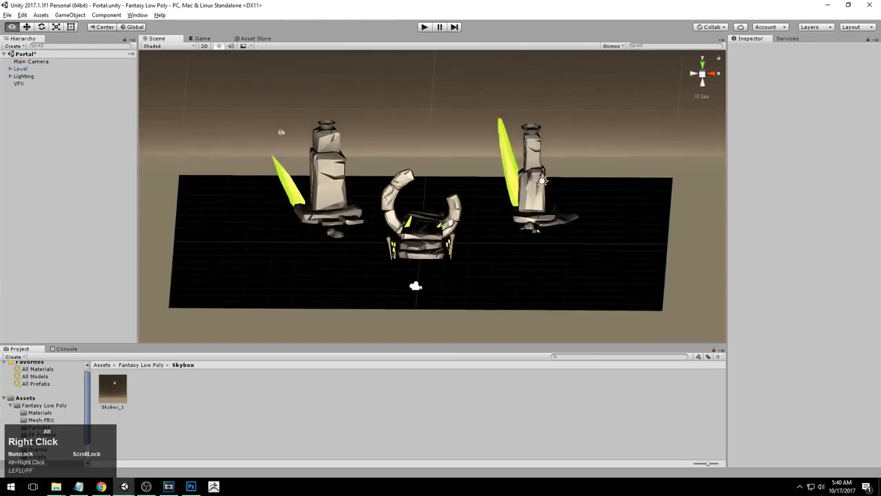
left_click_drag(282, 130, 398, 130, "alt")
left_click_drag(538, 188, 348, 189, "alt")
right_click_drag(348, 189, 646, 184, "alt")
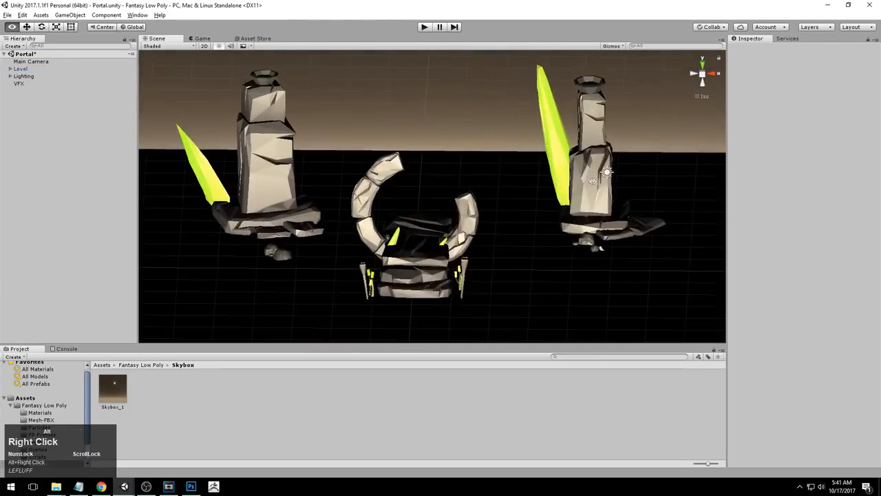
middle_click_drag(646, 184, 645, 168, "alt")
left_click_drag(645, 168, 482, 207, "alt")
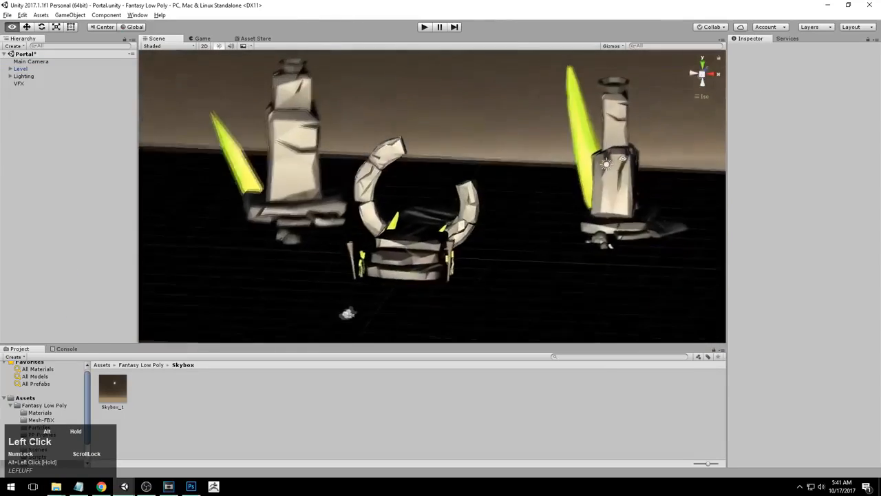
right_click_drag(482, 207, 448, 208, "alt")
mouse_move(448, 208)
left_mouse_down("alt")
mouse_move(622, 145)
mouse_move(444, 224)
left_mouse_up("alt")
right_click_drag(444, 224, 516, 219, "alt")
middle_click_drag(516, 219, 509, 216, "alt")
left_click_drag(509, 216, 511, 200, "alt")
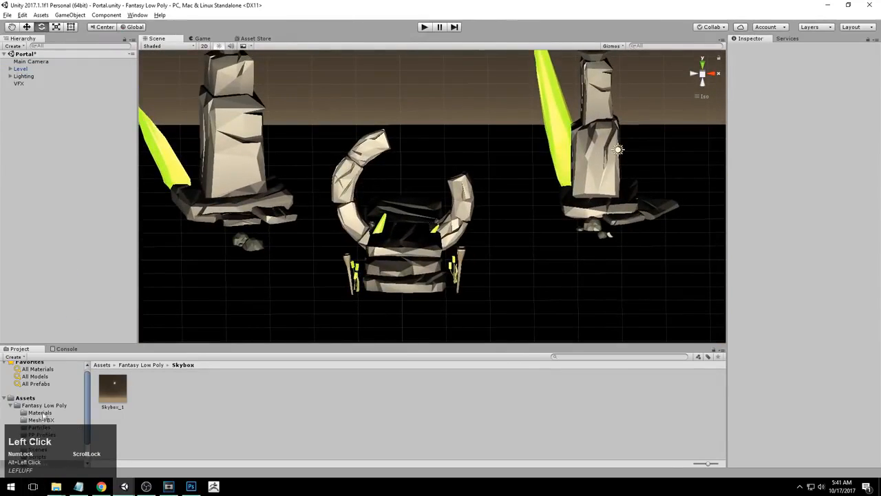
left_click(38, 443)
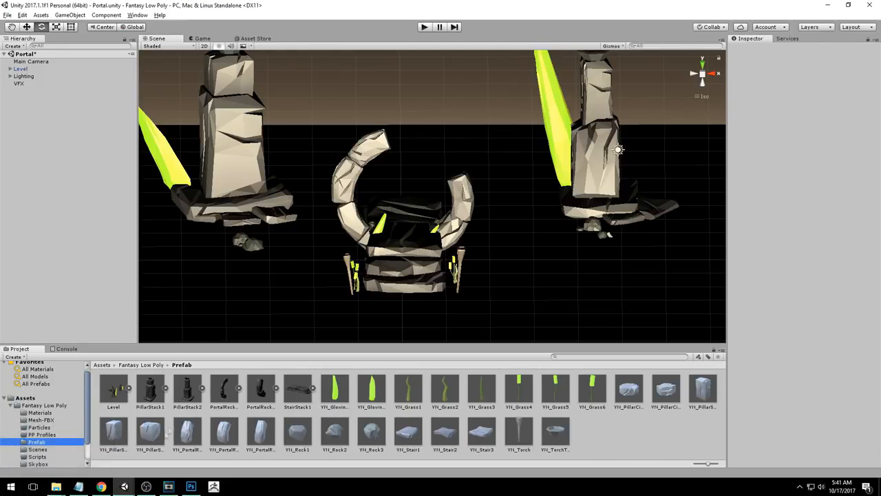
Expand the Lighting group, select the Directional Light, and reset its Transform to the origin
right_click_drag(454, 235, 410, 238, "alt")
left_click_drag(410, 238, 413, 221, "alt")
right_click_drag(455, 234, 514, 237, "alt")
middle_click_drag(514, 238, 546, 245, "alt")
left_click(23, 76)
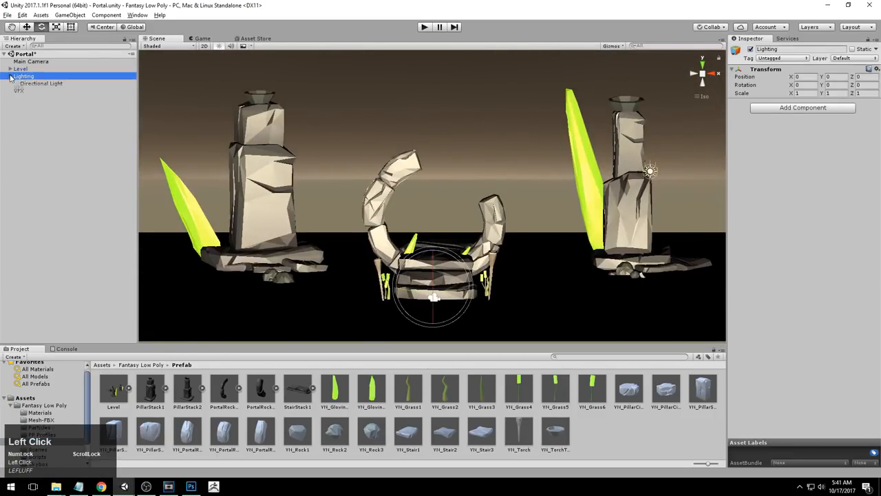
left_click(31, 84)
right_click_drag(490, 220, 566, 224, "alt")
middle_click_drag(566, 223, 540, 197, "alt")
right_click_drag(540, 197, 441, 200, "alt")
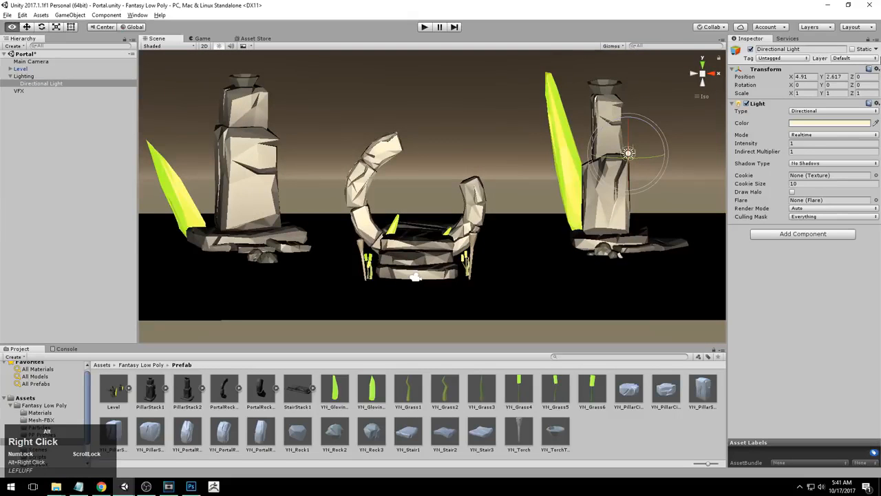
left_click(878, 70)
left_click(804, 78)
Switch to the rotate tool and tilt the Directional Light to about -1.3° on X
middle_click_drag(446, 234, 454, 230, "alt")
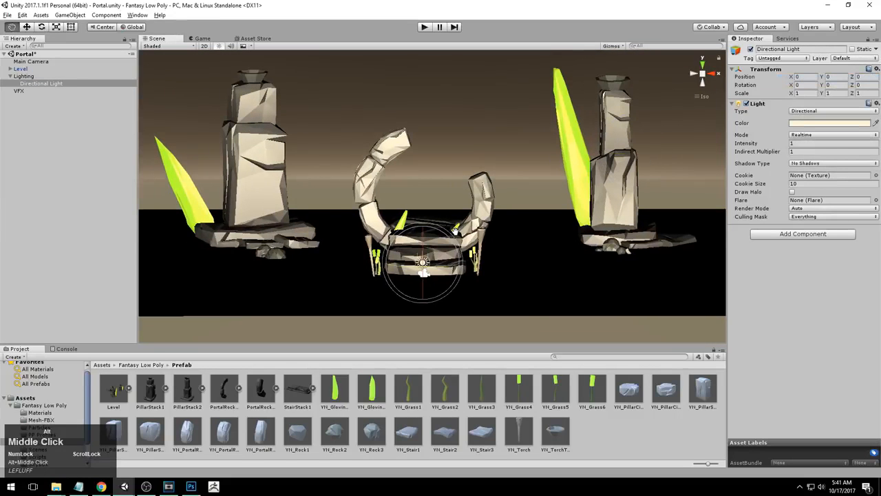
key("w")
key("q")
key("w")
key("e")
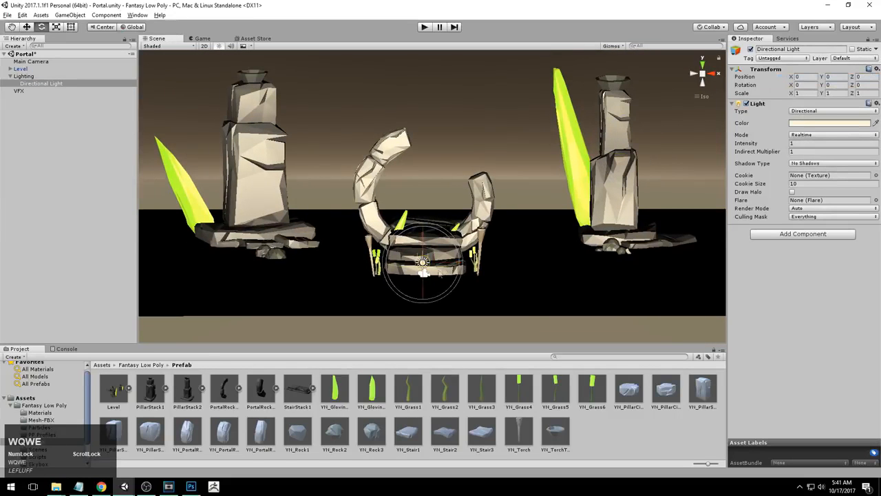
left_click_drag(449, 268, 386, 288, "alt")
right_click_drag(386, 288, 468, 269, "alt")
middle_click_drag(468, 269, 492, 245, "alt")
left_click_drag(491, 246, 469, 276, "alt")
right_click_drag(468, 275, 508, 252, "alt")
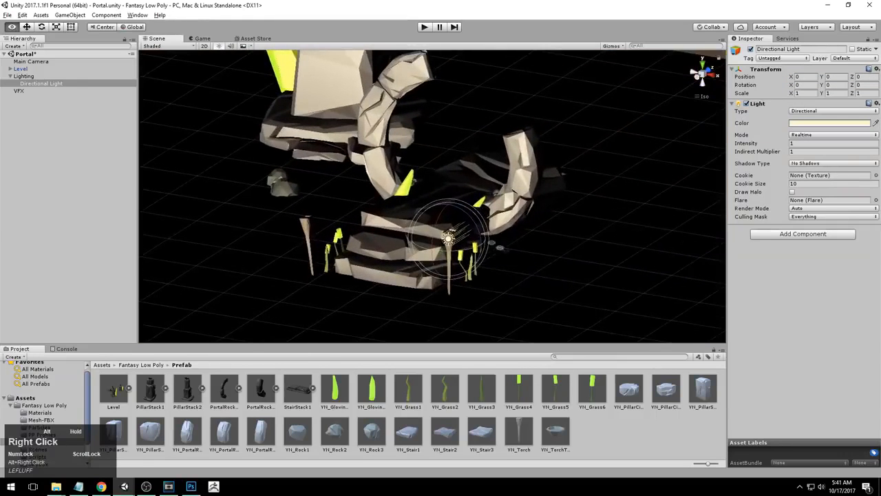
left_click_drag(438, 223, 502, 192, "alt")
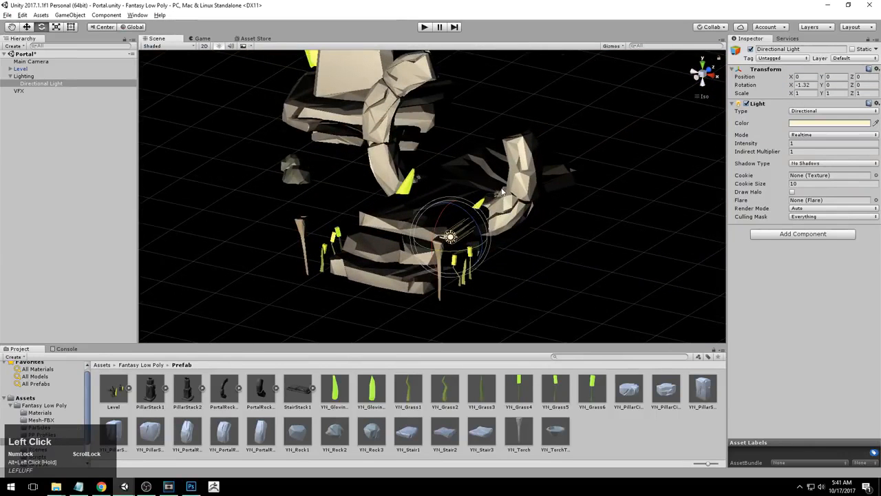
key("alt")
left_click(710, 71)
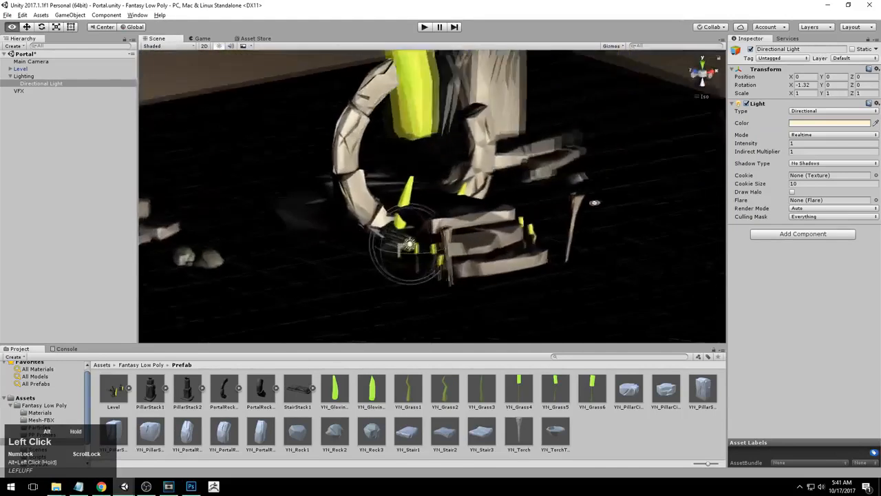
Rotate the Directional Light to about 176° on X and switch to the Right axis view
right_click_drag(482, 299, 545, 206, "alt")
middle_click_drag(545, 205, 572, 222)
right_click_drag(572, 222, 352, 184, "alt")
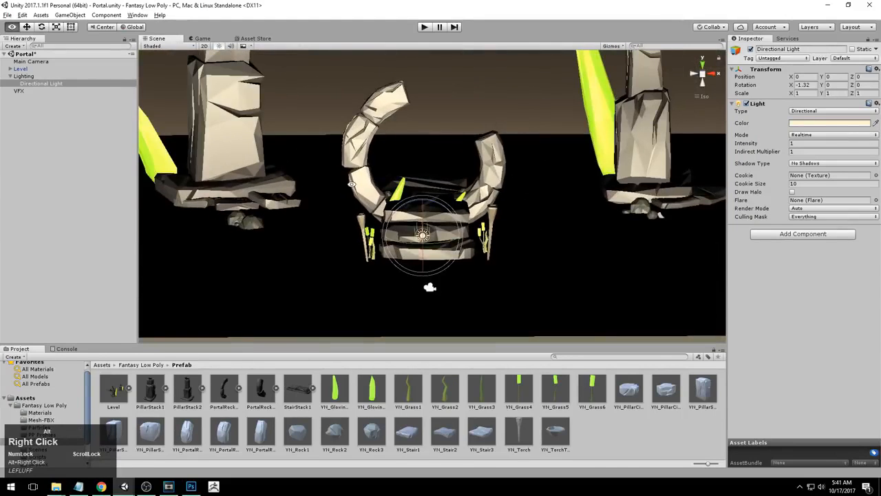
mouse_move(423, 228)
left_mouse_down()
mouse_move(435, 104)
mouse_move(433, 113)
left_mouse_up()
right_click_drag(436, 114, 396, 118, "alt")
left_click_drag(396, 118, 396, 237, "alt")
right_click_drag(396, 238, 430, 238, "alt")
left_click_drag(430, 237, 503, 237, "alt")
left_click_drag(420, 223, 483, 133)
left_click_drag(499, 228, 558, 195, "alt")
middle_click_drag(559, 195, 562, 225)
left_click(695, 74)
left_click(695, 74)
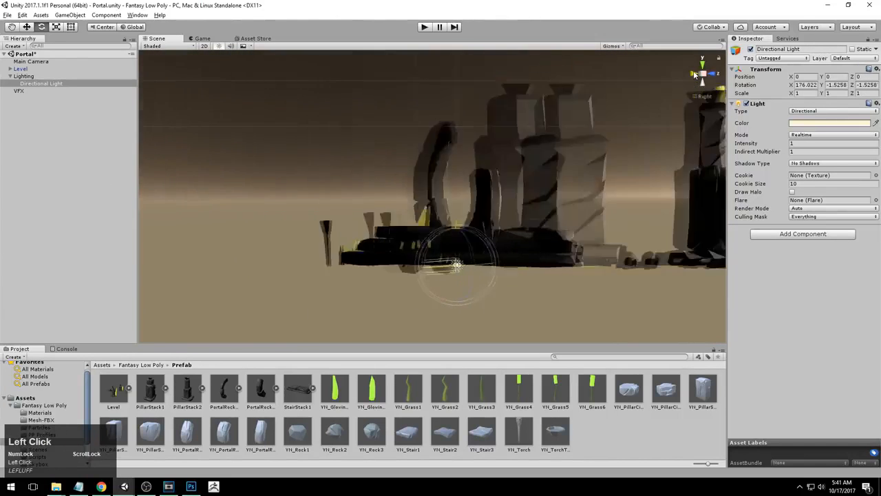
Rotate the Directional Light to about 204.5° on X and orbit to check the darker scene lighting
scroll(433, 254, "up", 2)
middle_click_drag(433, 255, 433, 234, "alt")
left_click_drag(432, 234, 434, 201)
right_click_drag(434, 200, 372, 223, "alt")
left_click_drag(372, 224, 435, 241, "alt")
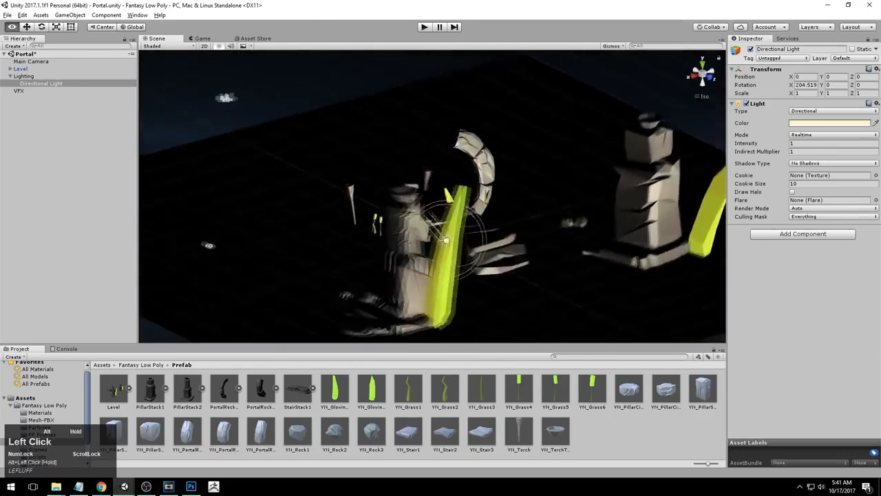
right_click_drag(435, 241, 406, 215, "alt")
left_click_drag(406, 215, 349, 258, "alt")
left_click_drag(275, 255, 706, 239, "alt")
left_click_drag(665, 141, 345, 231, "alt")
right_click_drag(344, 231, 420, 245, "alt")
left_click_drag(510, 261, 422, 215, "alt")
right_click_drag(422, 214, 475, 254, "alt")
middle_click_drag(478, 258, 492, 246, "alt")
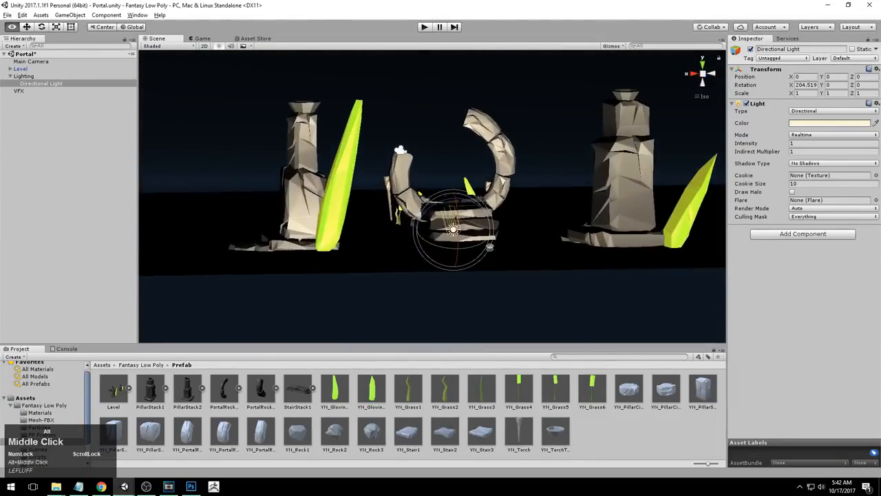
Rotate the Directional Light to about 179° on X, 86° on Y and -25° on Z
left_click_drag(400, 150, 370, 107, "alt")
left_click_drag(427, 252, 347, 238)
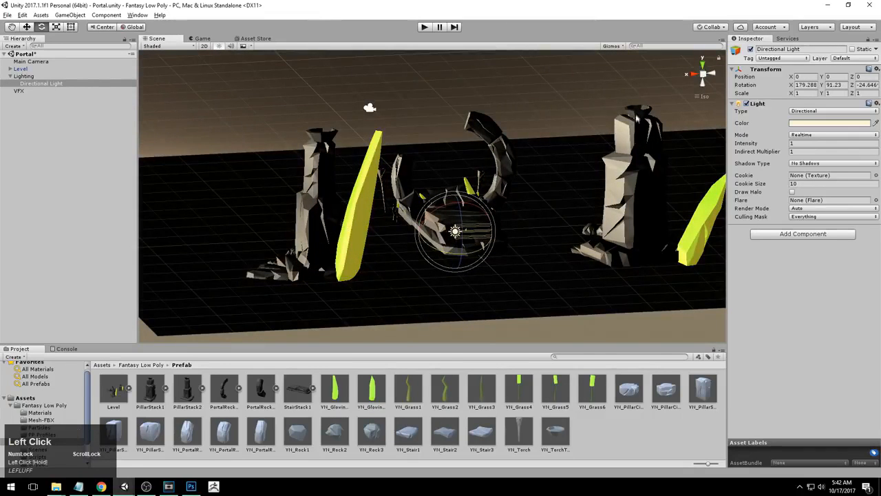
mouse_move(641, 230)
left_mouse_down("alt")
mouse_move(518, 235)
mouse_move(641, 221)
left_mouse_up("alt")
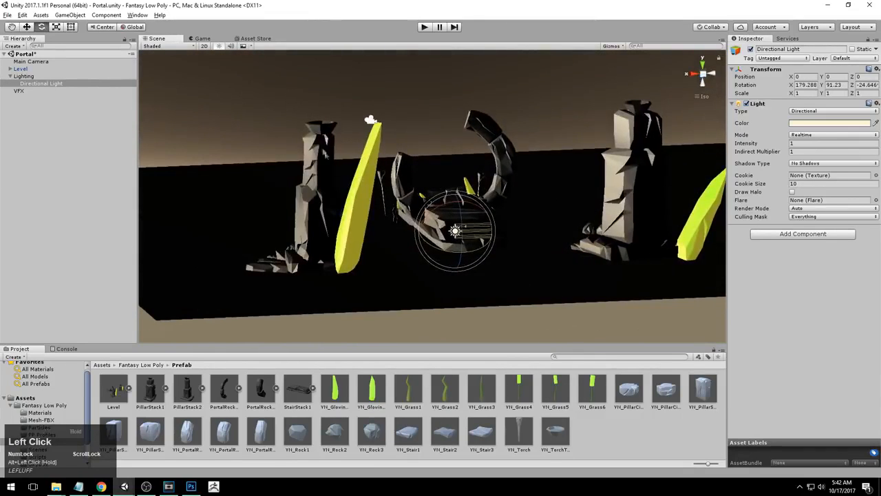
left_click(300, 260)
mouse_move(300, 260)
left_mouse_down("alt")
mouse_move(439, 259)
mouse_move(464, 239)
mouse_move(455, 241)
left_mouse_up("alt")
key("ctrl+z")
left_click_drag(227, 207, 435, 237, "alt")
right_click_drag(435, 236, 405, 234, "alt")
middle_click_drag(405, 233, 407, 265, "alt")
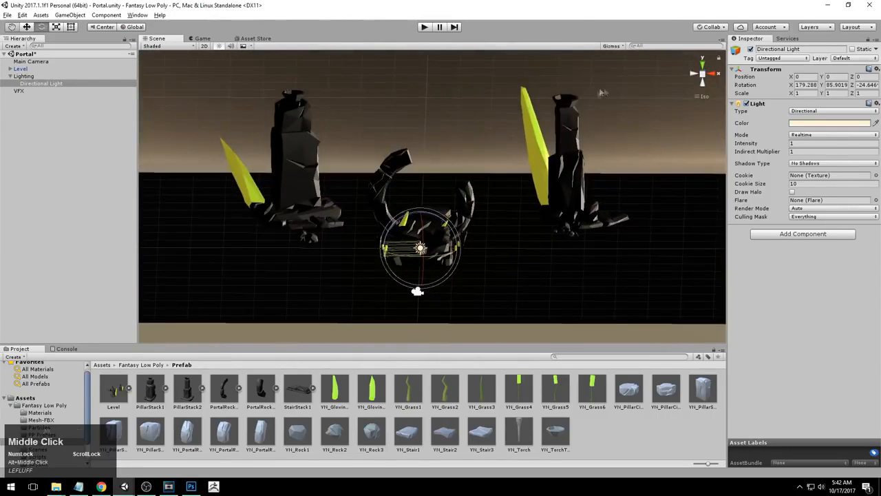
Set the Directional Light's color to hex E9FF3AFF
left_click(711, 75)
left_click(694, 73)
right_click_drag(393, 172, 452, 177, "alt")
left_click_drag(452, 178, 446, 234, "alt")
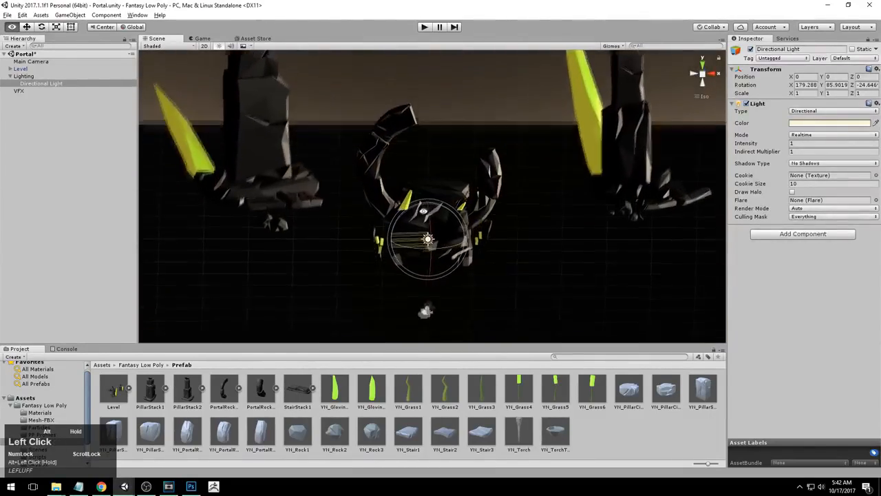
right_click_drag(446, 234, 434, 216, "alt")
middle_click_drag(435, 217, 429, 240, "alt")
right_click_drag(429, 240, 502, 260, "alt")
middle_click_drag(505, 257, 515, 234, "alt")
key("w")
left_click_drag(518, 225, 518, 200, "alt")
left_click(814, 126)
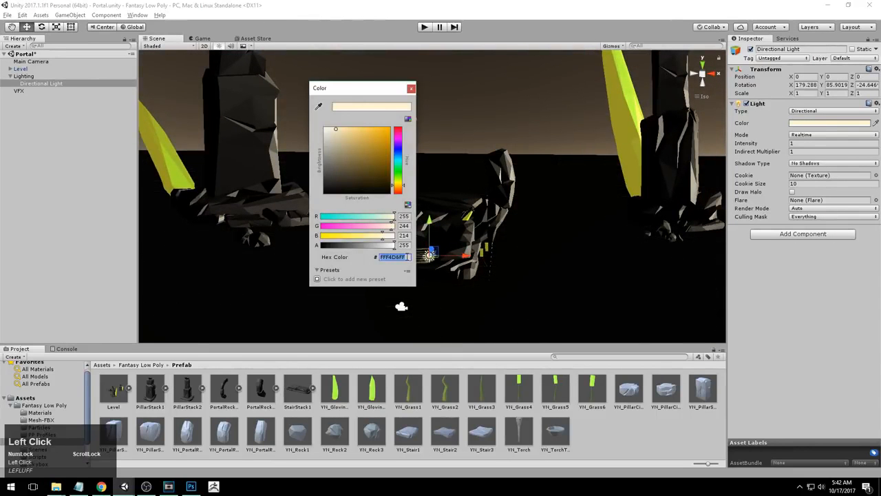
type("E9FF3AFF")
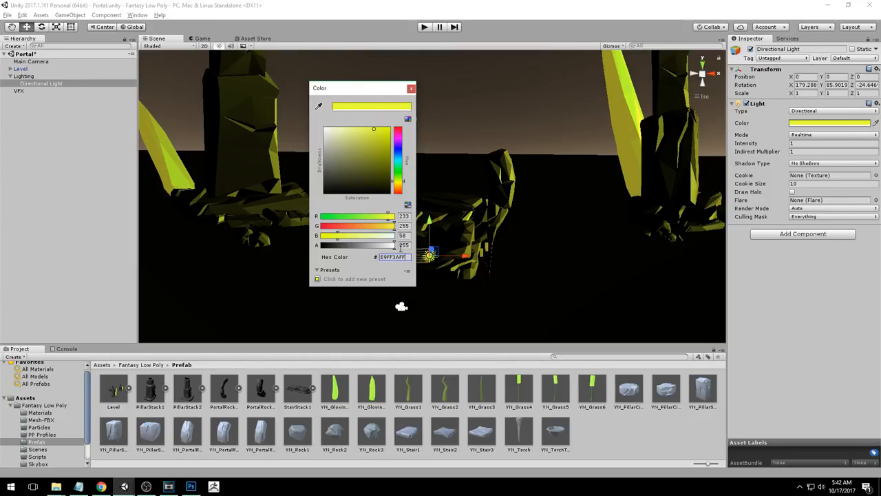
left_click(411, 89)
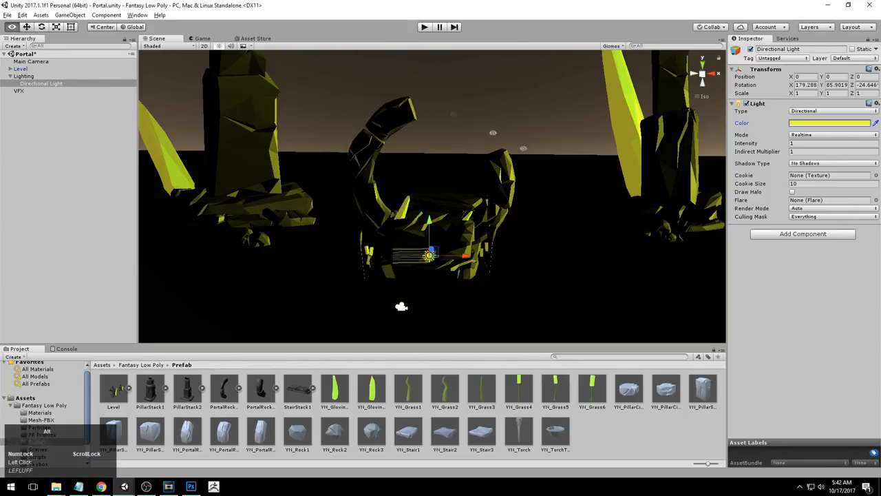
Rotate the Directional Light to about 64.5° on Y
right_click_drag(441, 172, 385, 230, "alt")
left_click_drag(385, 231, 67, 217, "alt")
middle_click_drag(269, 186, 241, 187, "alt")
right_click_drag(242, 188, 296, 185, "alt")
left_click_drag(551, 181, 661, 204, "alt")
right_click_drag(661, 204, 677, 205, "alt")
left_click_drag(676, 205, 258, 214, "alt")
left_click_drag(324, 231, 357, 221, "alt")
key("e")
right_click_drag(509, 286, 447, 281, "alt")
mouse_move(448, 281)
left_mouse_down("alt")
mouse_move(430, 266)
mouse_move(451, 245)
mouse_move(490, 241)
left_mouse_up("alt")
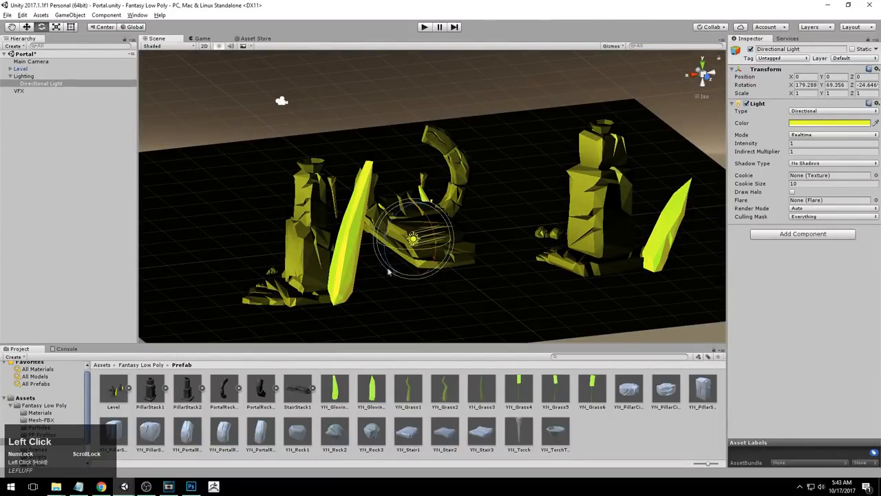
left_click_drag(409, 252, 423, 252)
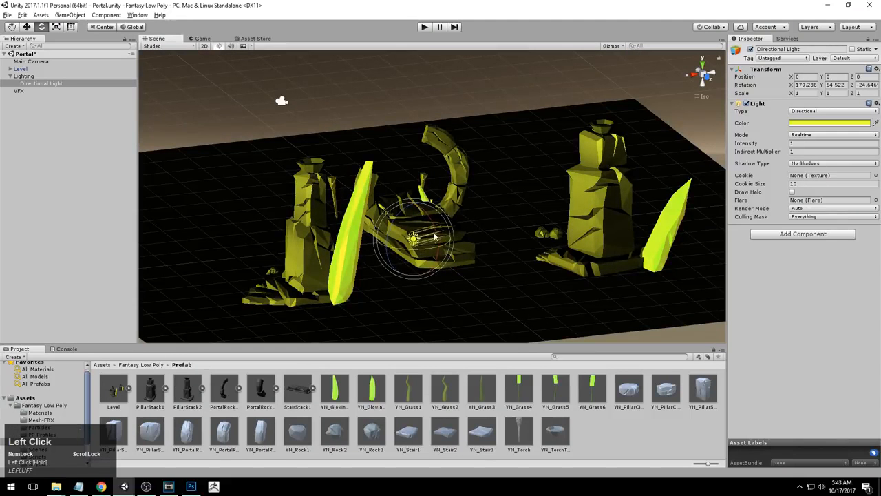
Tilt the Directional Light to about -40° on Z and set its intensity to 0.5
mouse_move(408, 186)
left_mouse_down()
mouse_move(428, 249)
mouse_move(247, 211)
left_mouse_up()
right_click_drag(247, 212, 200, 200, "alt")
left_click_drag(200, 200, 330, 227, "alt")
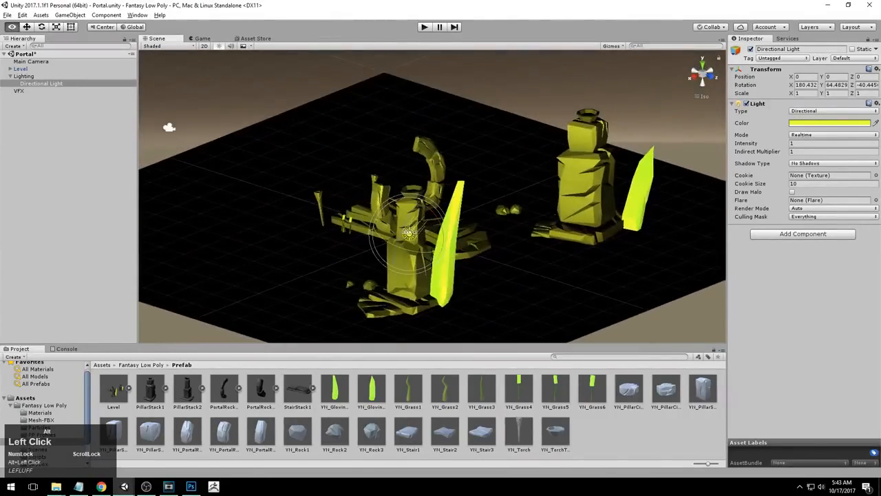
right_click_drag(330, 227, 831, 148, "alt")
mouse_move(790, 143)
left_mouse_down()
mouse_move(765, 143)
mouse_move(799, 143)
mouse_move(783, 144)
left_mouse_up()
type(".5")
Create a Point Light inside the Lighting group
right_click_drag(570, 216, 303, 161, "alt")
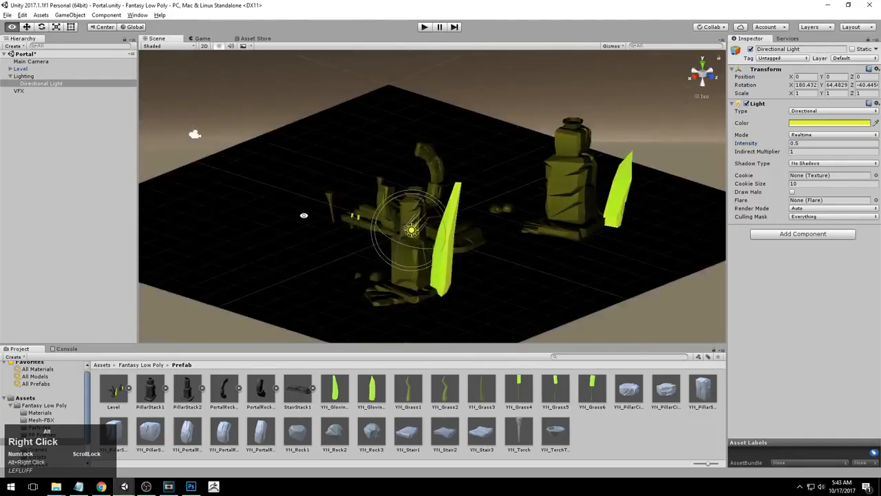
left_click_drag(303, 161, 327, 282, "alt")
right_click_drag(326, 282, 575, 196, "alt")
left_click_drag(575, 196, 564, 112, "alt")
left_click(565, 112)
right_click_drag(565, 112, 344, 234, "alt")
left_click_drag(345, 234, 428, 230, "alt")
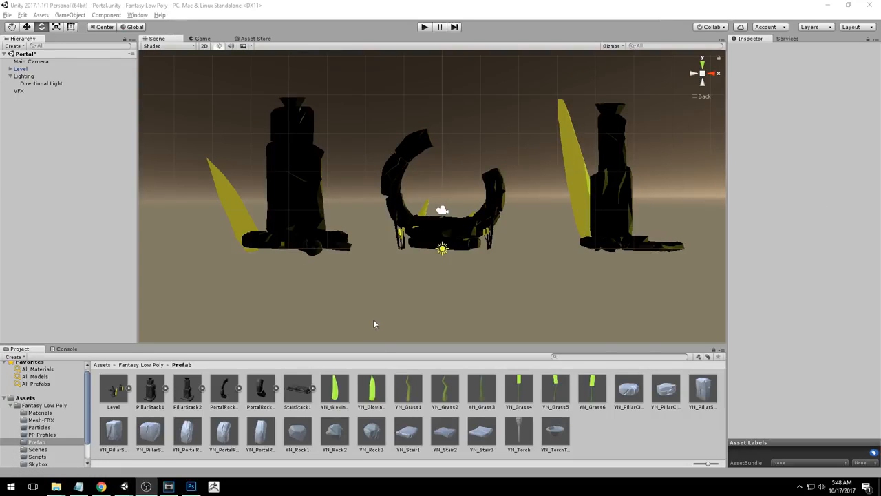
right_click(28, 77)
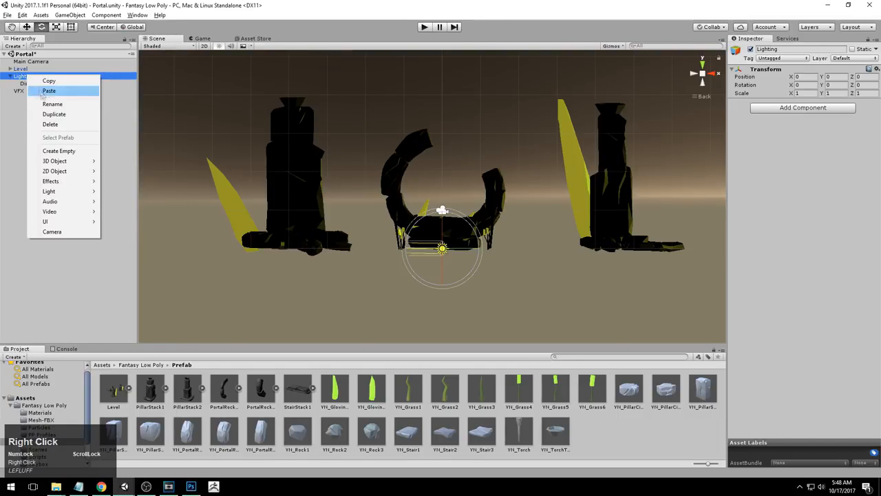
mouse_move(55, 199)
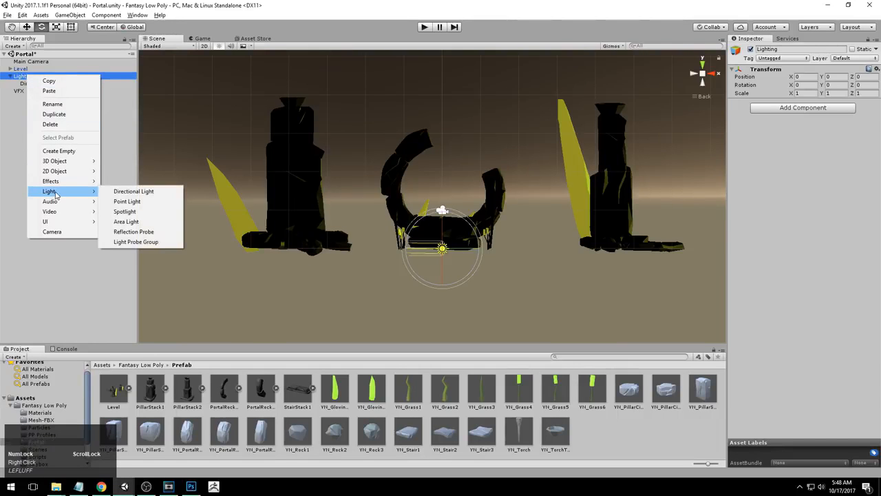
left_click(150, 203)
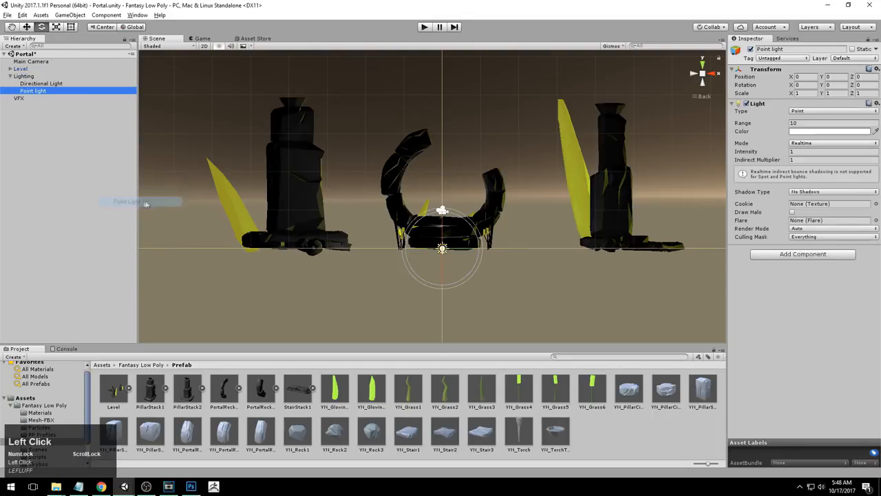
Rename the new point light to Portal Light
left_click(25, 76)
left_click(48, 90)
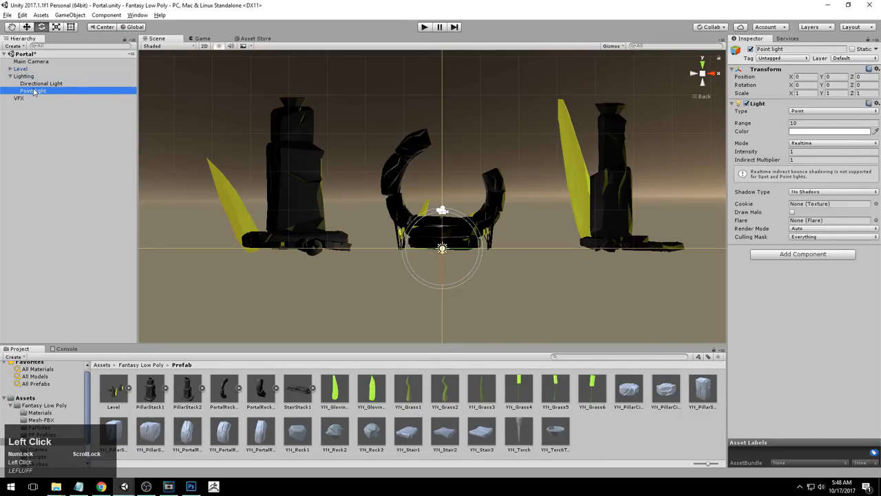
left_click(33, 90)
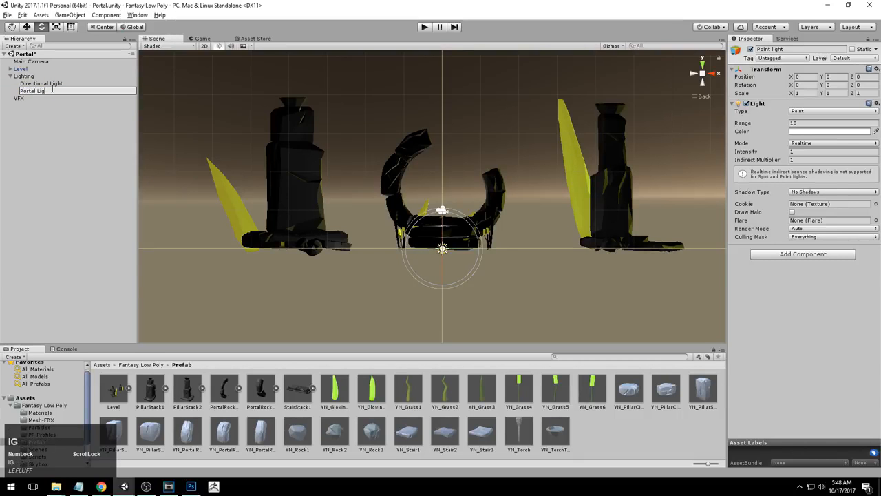
key("Return")
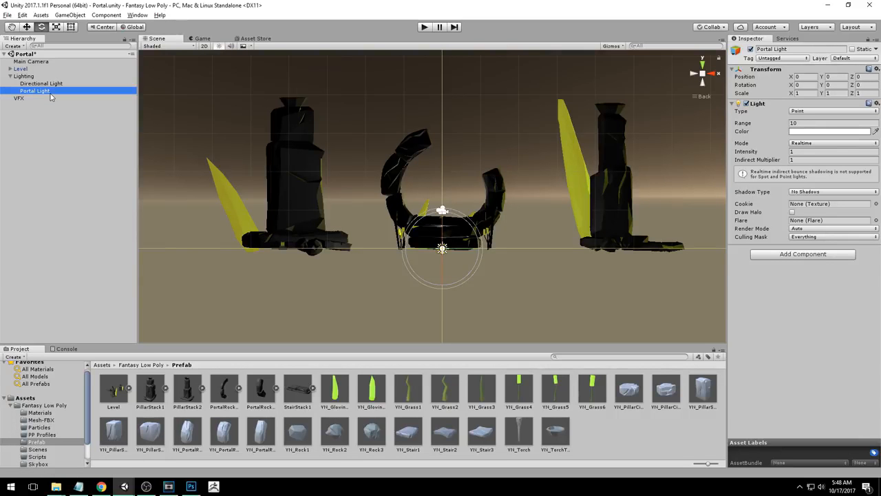
Move the Portal Light into the portal arch, about 1.7 on Y and -0.46 on Z
left_click_drag(520, 168, 467, 252, "alt")
scroll(468, 254, "up", 2)
middle_click_drag(475, 262, 491, 258, "alt")
left_click_drag(439, 229, 439, 150)
left_click_drag(551, 171, 451, 210, "alt")
left_click_drag(496, 193, 414, 138, "alt")
left_click_drag(503, 205, 488, 270, "alt")
left_click_drag(439, 187, 436, 190)
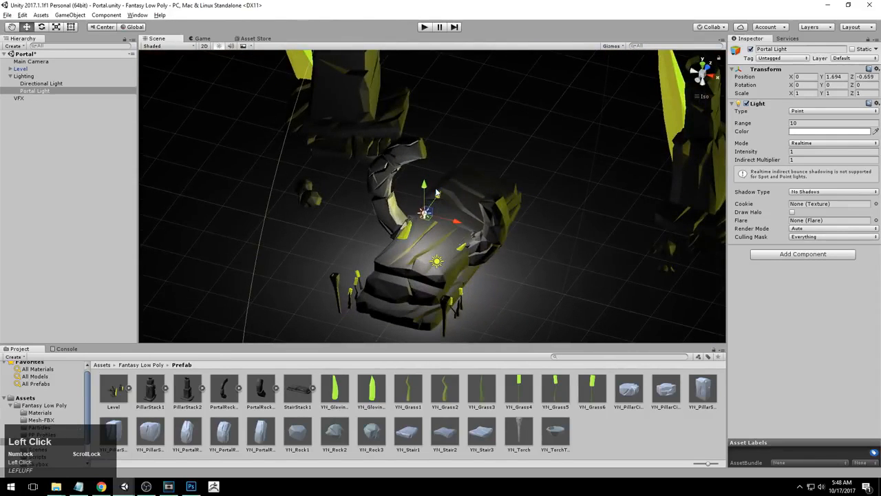
right_click_drag(442, 196, 395, 211, "alt")
left_click_drag(395, 211, 470, 153, "alt")
right_click_drag(469, 153, 543, 137, "alt")
left_click_drag(543, 138, 506, 172, "alt")
right_click_drag(506, 172, 513, 224, "alt")
middle_click_drag(513, 224, 487, 263, "alt")
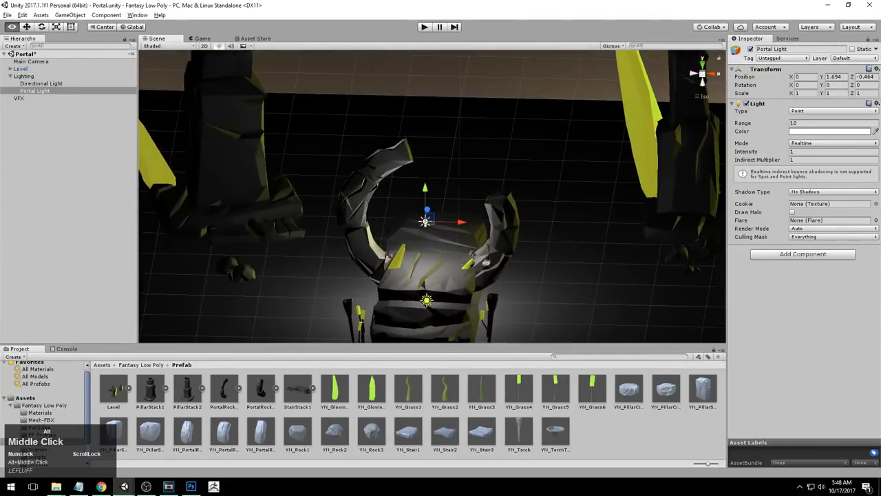
left_click_drag(486, 263, 509, 246, "alt")
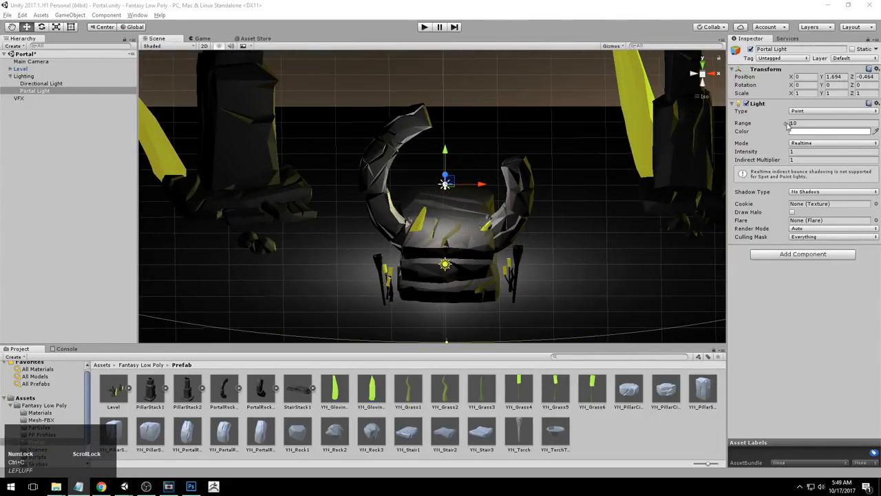
Set the Portal Light's color to hex FEFE41FF
left_click(796, 131)
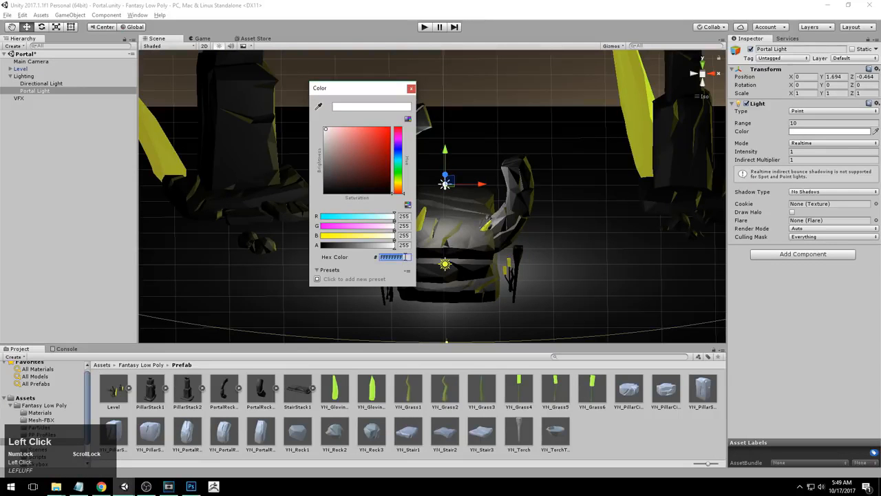
type("FEFE41FF")
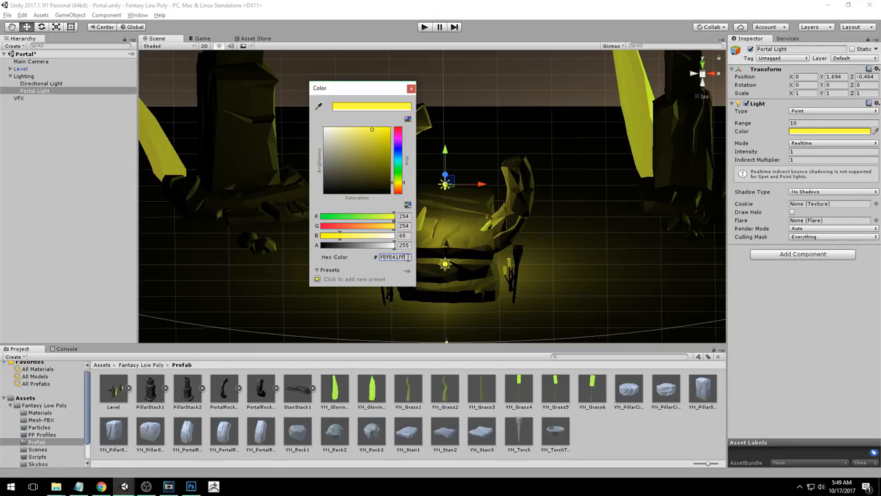
left_click(408, 257)
Sample a green color for the Portal Light with the eyedropper from a grass prefab thumbnail
left_click_drag(358, 85, 581, 98)
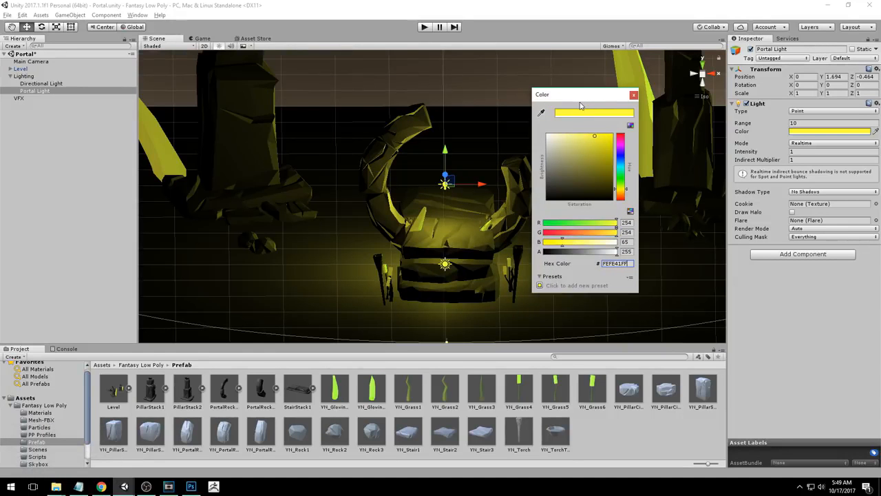
left_click(541, 114)
left_click(541, 114)
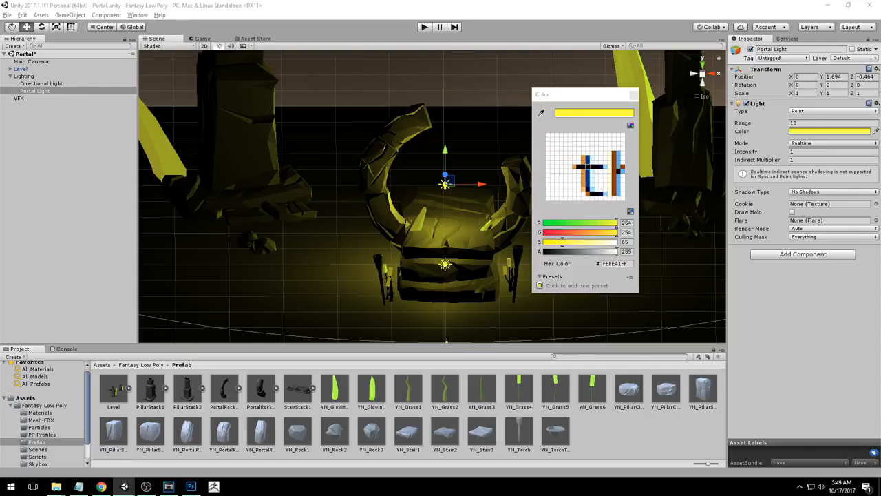
left_click(586, 167)
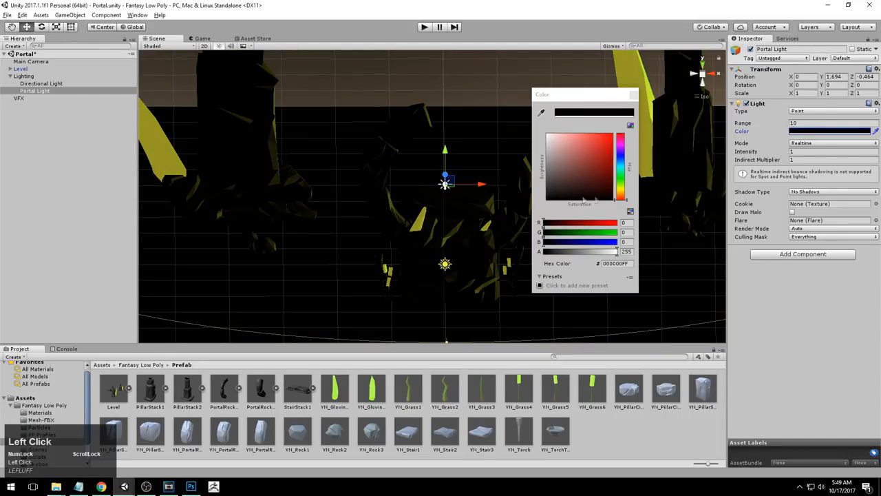
left_click(542, 114)
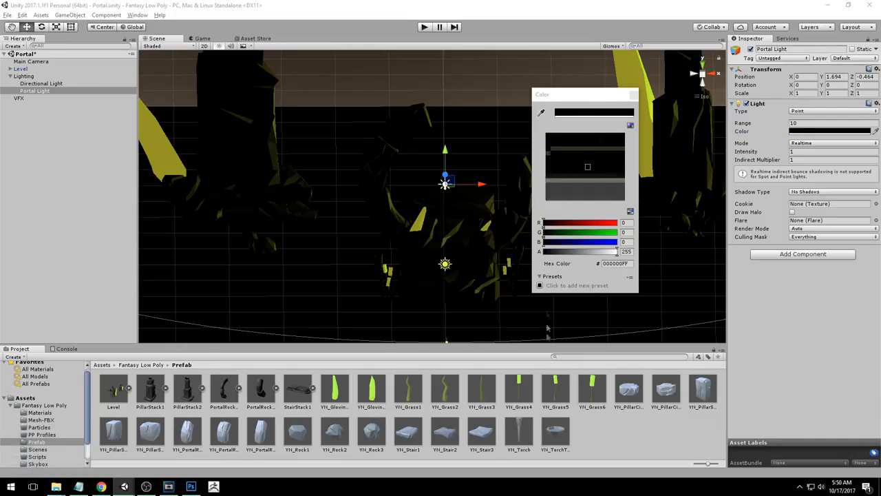
left_click(521, 380)
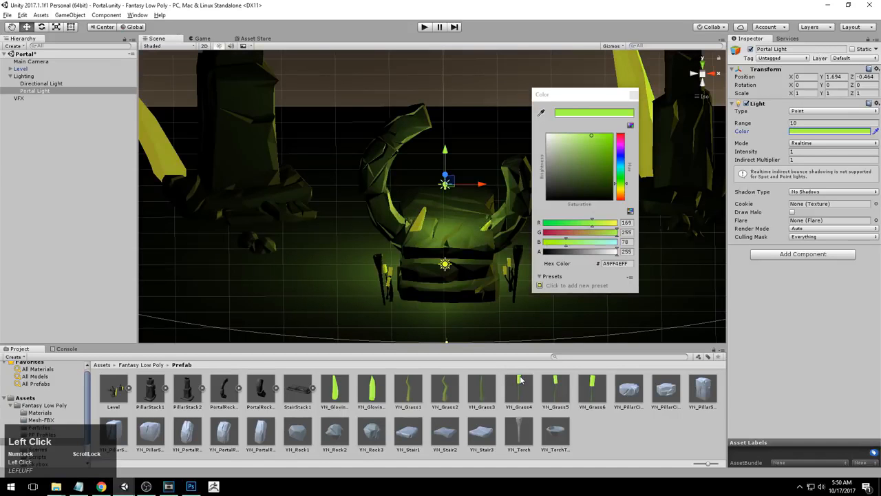
left_click_drag(474, 265, 444, 202, "alt")
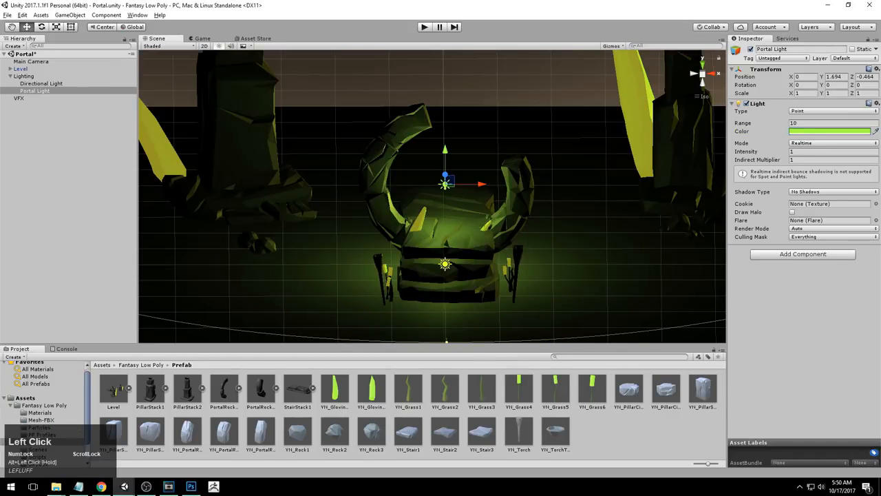
Restore the Portal Light's color to hex FEFE41FF and close the color picker
left_click(796, 130)
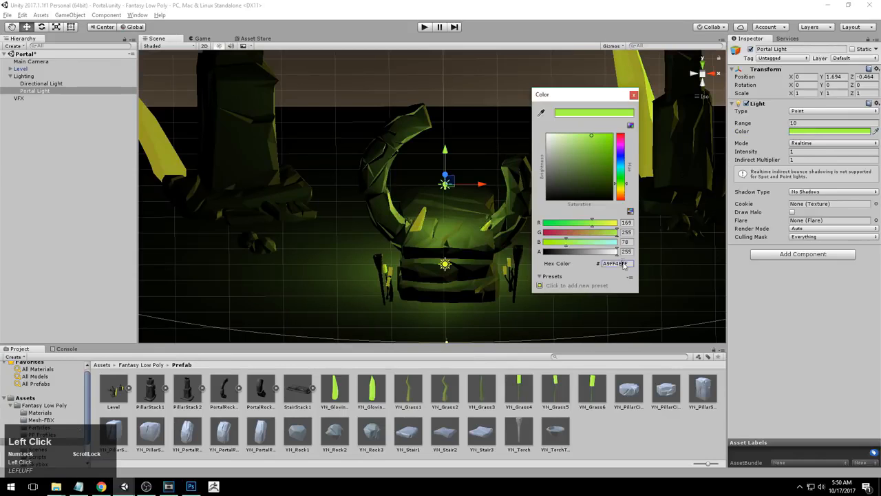
type("FEFE41FF")
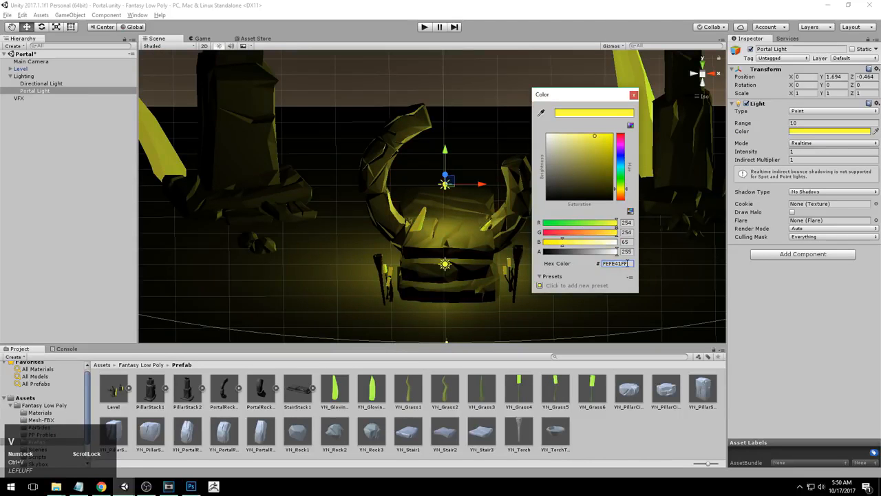
left_click(634, 94)
Set the Portal Light's range to about 12.1
right_click_drag(448, 290, 442, 325, "alt")
right_click_drag(411, 234, 403, 235, "alt")
middle_click_drag(402, 234, 386, 296, "alt")
left_click_drag(385, 296, 440, 199, "alt")
right_click_drag(440, 200, 375, 182, "alt")
left_click_drag(376, 182, 551, 228, "alt")
right_click_drag(548, 229, 470, 232, "alt")
middle_click_drag(470, 232, 478, 201, "alt")
left_click_drag(478, 201, 480, 227, "alt")
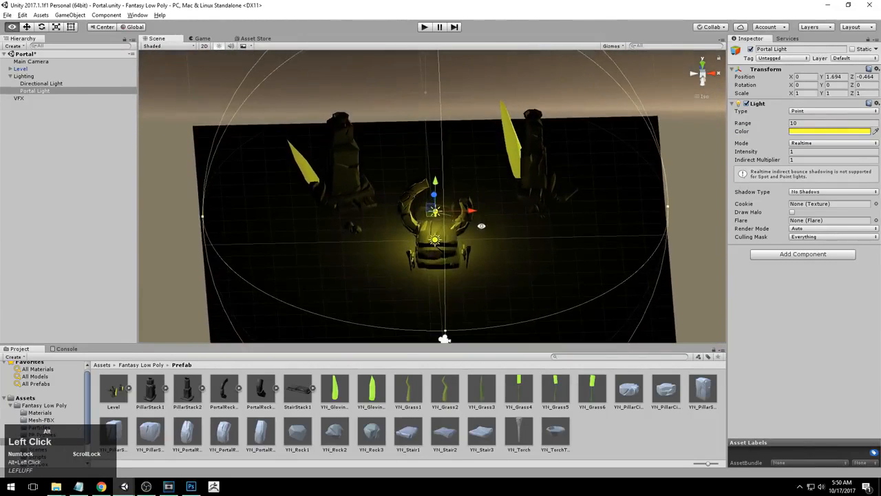
right_click_drag(480, 227, 553, 236, "alt")
middle_click_drag(577, 225, 559, 233, "alt")
right_click_drag(558, 232, 484, 232, "alt")
middle_click_drag(485, 232, 512, 216, "alt")
right_click_drag(551, 210, 507, 211, "alt")
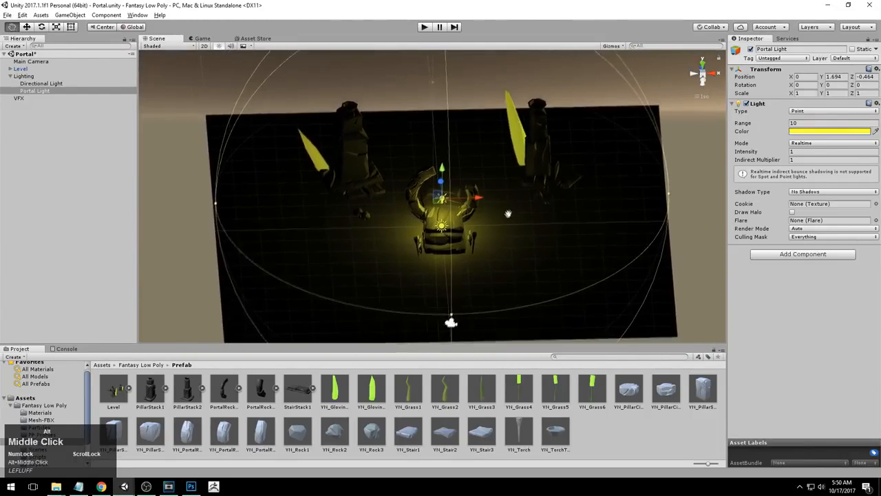
middle_click_drag(507, 211, 503, 216, "alt")
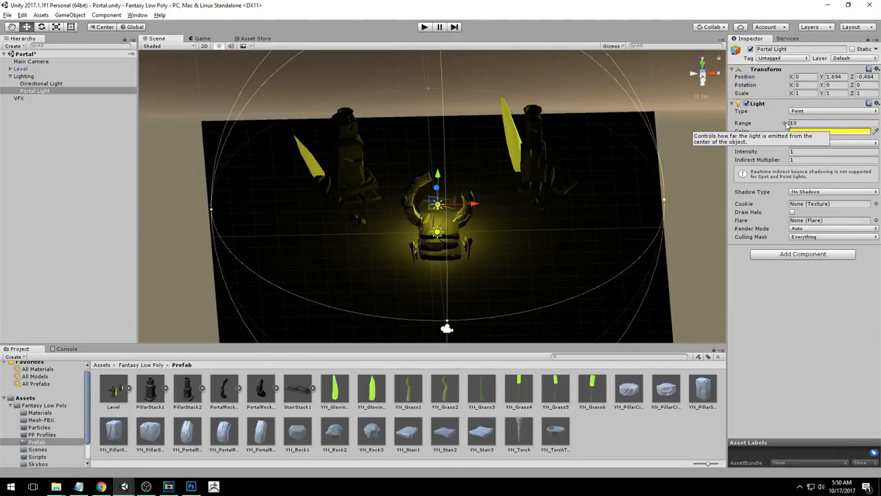
left_click_drag(786, 124, 35, 129)
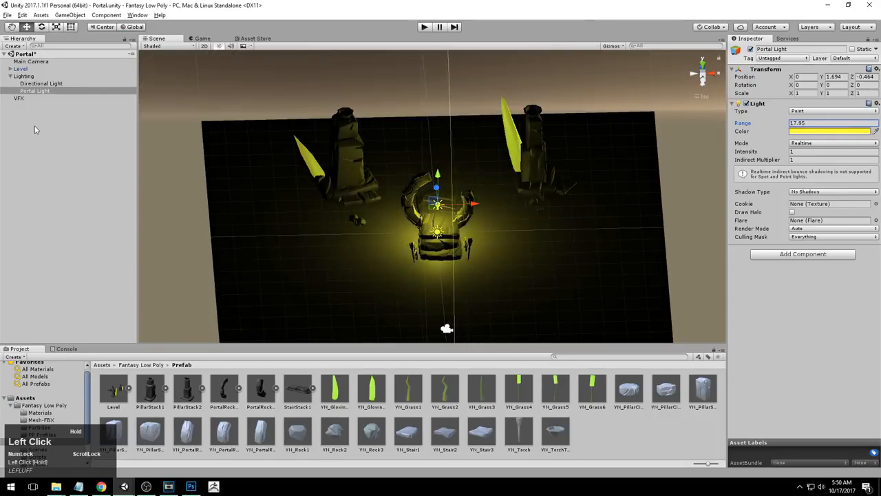
left_click_drag(854, 129, 818, 122)
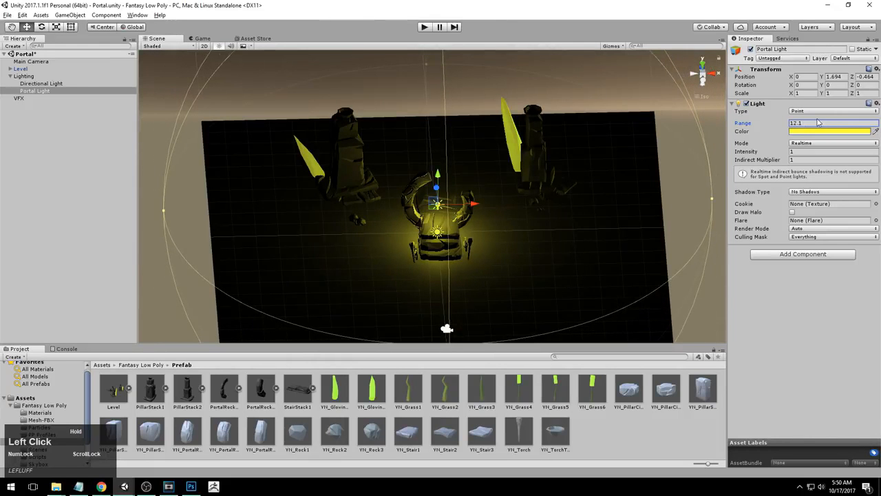
Orbit around the scene to examine the portal's glow
left_click_drag(624, 216, 617, 181, "alt")
left_click(553, 62)
right_click_drag(551, 76, 548, 221, "alt")
middle_click_drag(548, 221, 543, 197, "alt")
left_click_drag(542, 196, 507, 162, "alt")
left_click(405, 181)
right_click_drag(506, 161, 489, 169, "alt")
left_click_drag(489, 169, 488, 160, "alt")
left_click(551, 156)
scroll(551, 156, "down", 5)
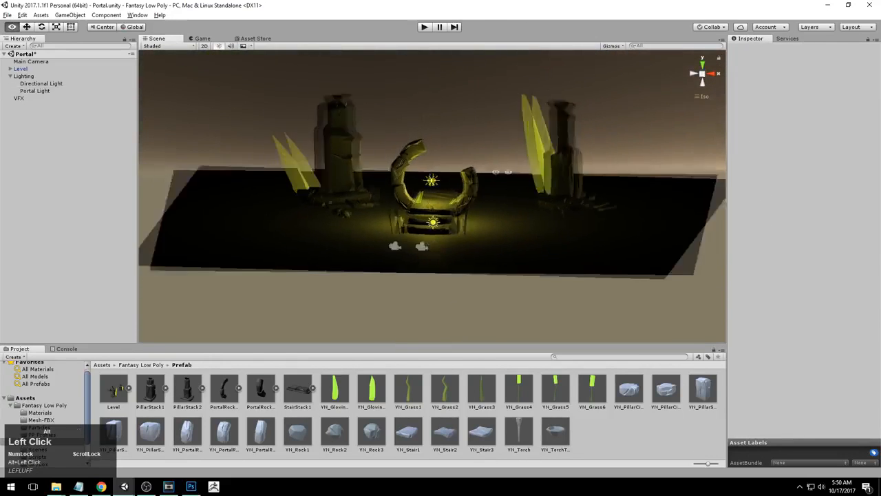
Create a new material named Ground in the Materials folder
left_click_drag(551, 156, 383, 169, "alt")
left_click(710, 78)
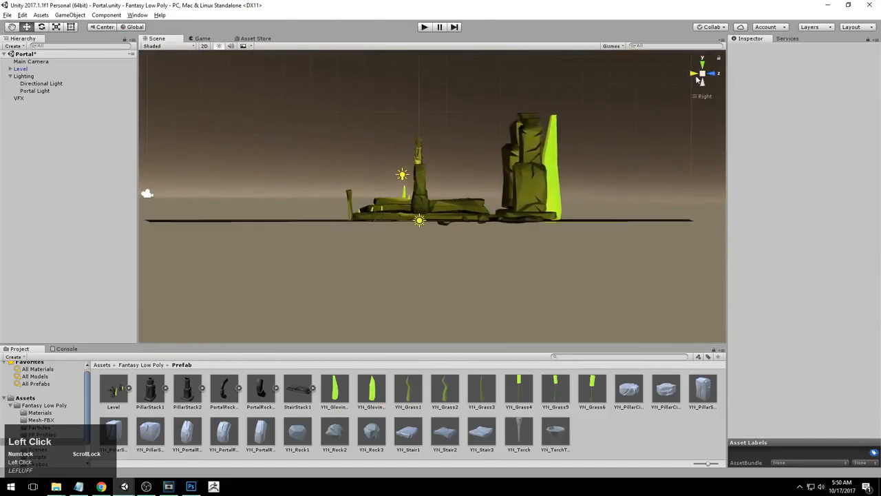
right_click_drag(440, 175, 458, 183, "alt")
middle_click_drag(458, 182, 463, 213, "alt")
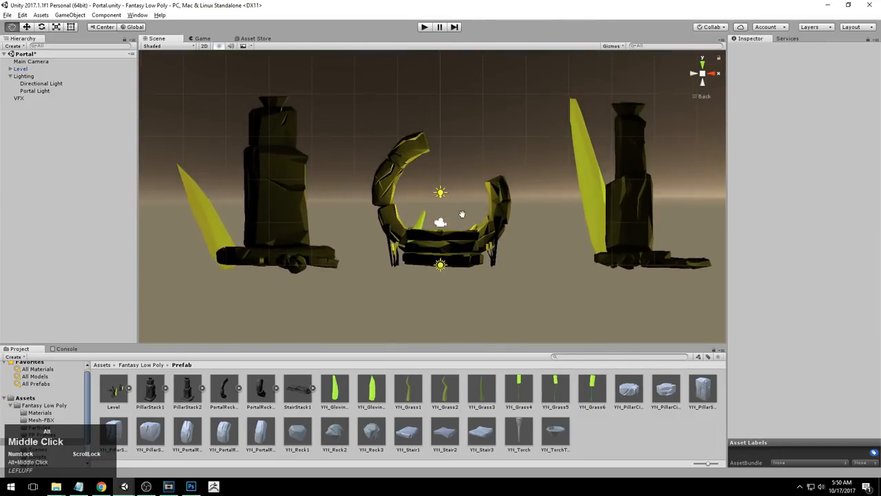
right_click_drag(463, 213, 453, 217, "alt")
left_click_drag(453, 217, 468, 275, "alt")
right_click_drag(469, 276, 525, 292, "alt")
middle_click_drag(524, 292, 528, 243, "alt")
right_click_drag(527, 243, 440, 244, "alt")
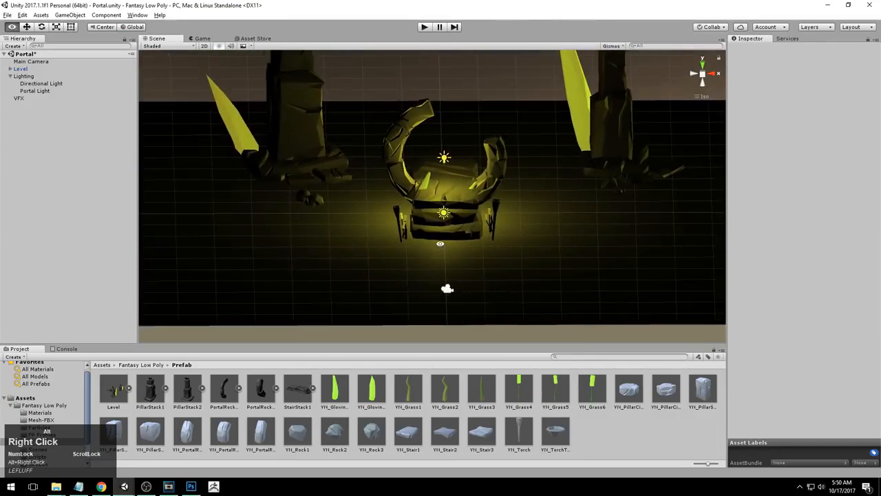
middle_click_drag(439, 243, 433, 252, "alt")
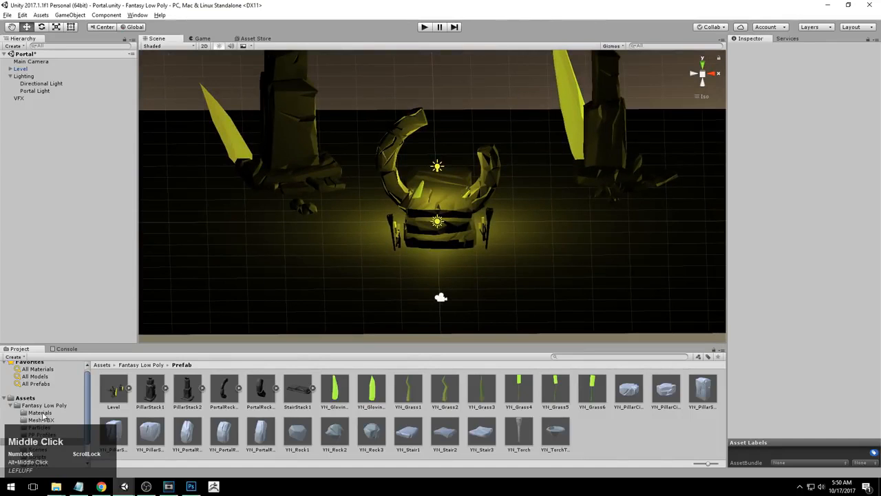
left_click(40, 413)
right_click(211, 389)
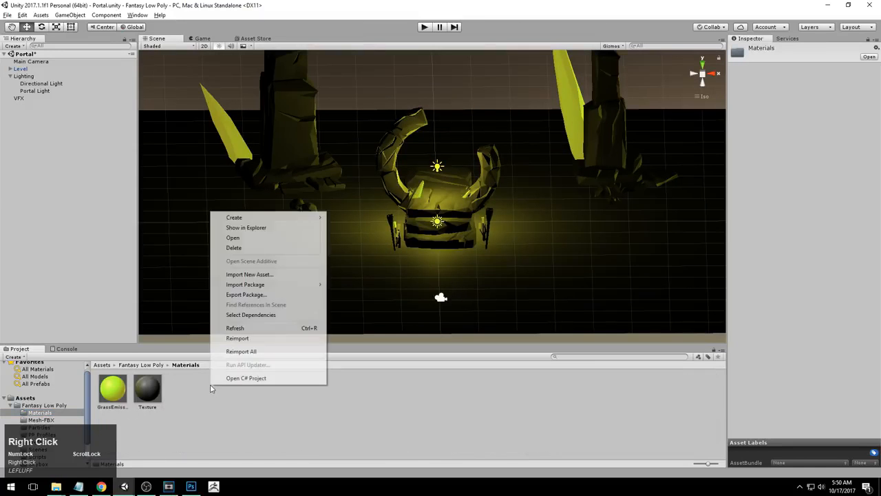
left_click(262, 218)
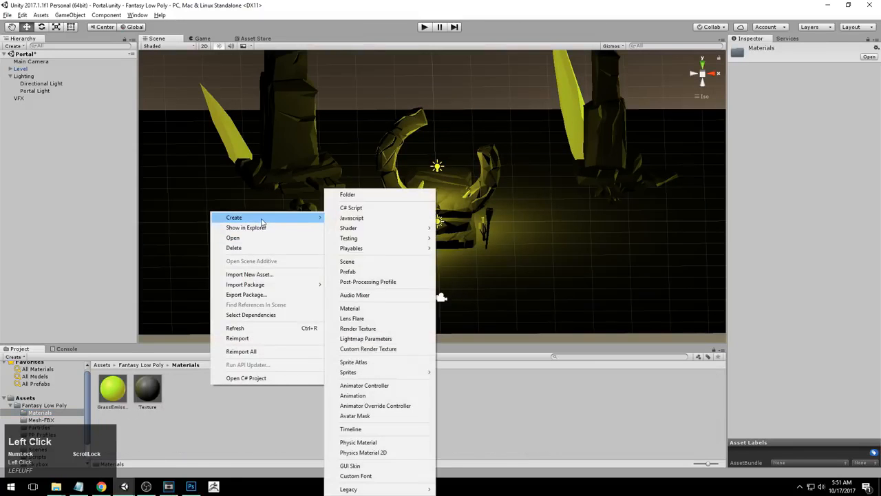
left_click(350, 309)
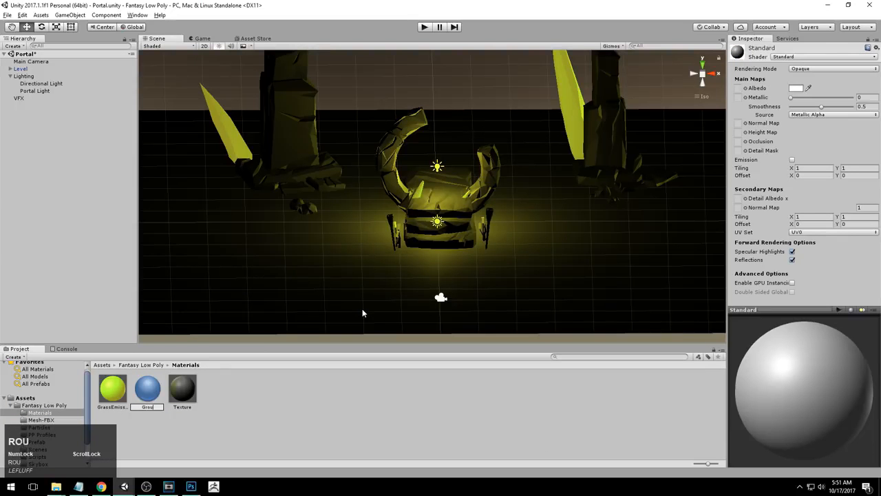
key("Return")
Apply the Ground material to the ground plane of the scene
left_click_drag(364, 217, 434, 272, "alt")
mouse_move(433, 272)
right_mouse_down("alt")
mouse_move(338, 310)
mouse_move(445, 278)
right_mouse_up("alt")
left_click_drag(445, 277, 469, 267, "alt")
left_click(146, 391)
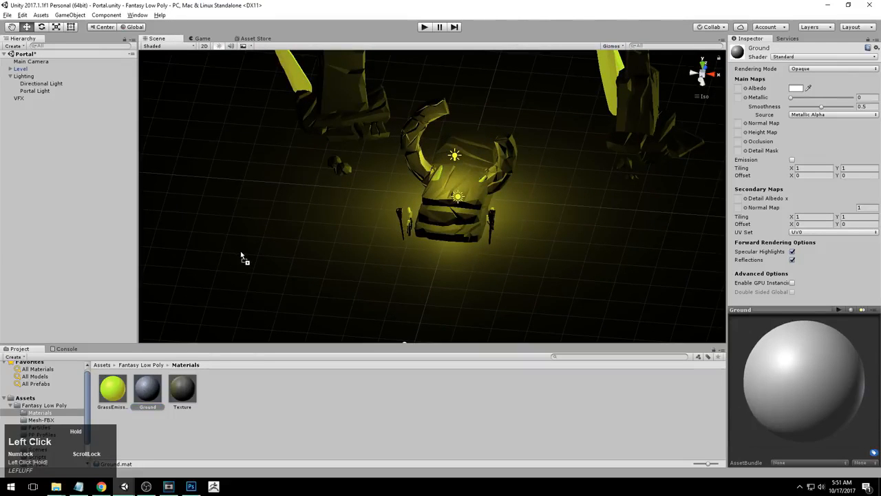
left_click_drag(241, 256, 240, 251)
Set the Ground material's albedo color to black
left_click_drag(451, 298, 453, 279, "alt")
right_click_drag(453, 279, 511, 277, "alt")
middle_click_drag(511, 277, 494, 280, "alt")
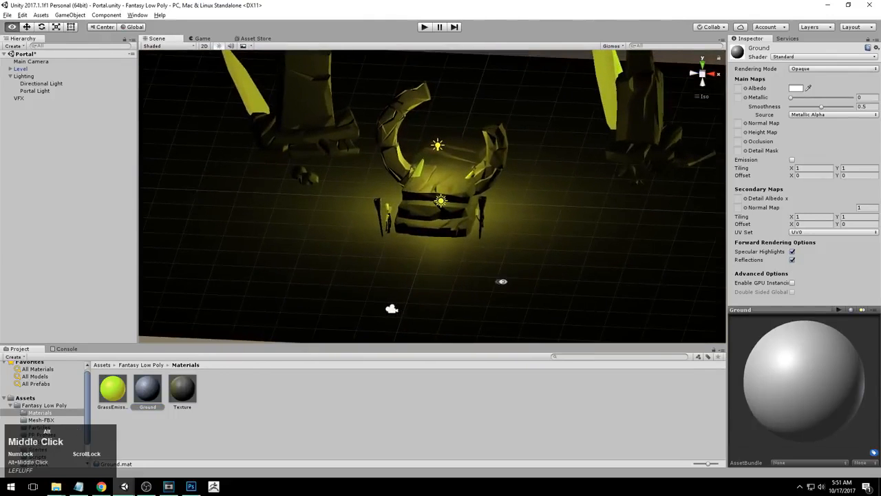
left_click_drag(494, 280, 498, 282, "alt")
left_click(796, 90)
left_click_drag(581, 177, 533, 210)
Set the Ground material's albedo color to dark grey 3A3A3AFF and close the color picker
middle_click(390, 243)
middle_click_drag(448, 252, 397, 283)
left_click_drag(397, 283, 374, 314, "alt")
middle_click_drag(374, 315, 415, 315, "alt")
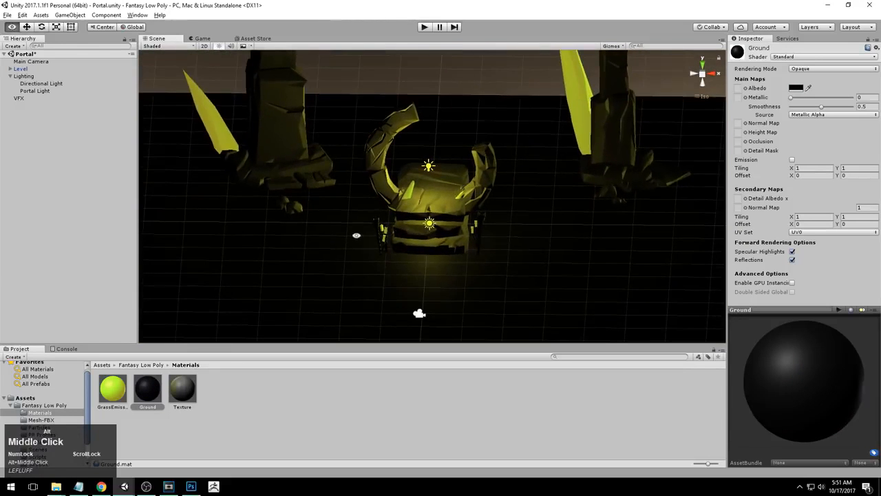
left_click_drag(415, 315, 423, 299, "alt")
middle_click_drag(423, 299, 432, 330, "alt")
left_click_drag(481, 247, 498, 274, "alt")
middle_click_drag(497, 274, 494, 240, "alt")
left_click_drag(494, 240, 495, 273, "alt")
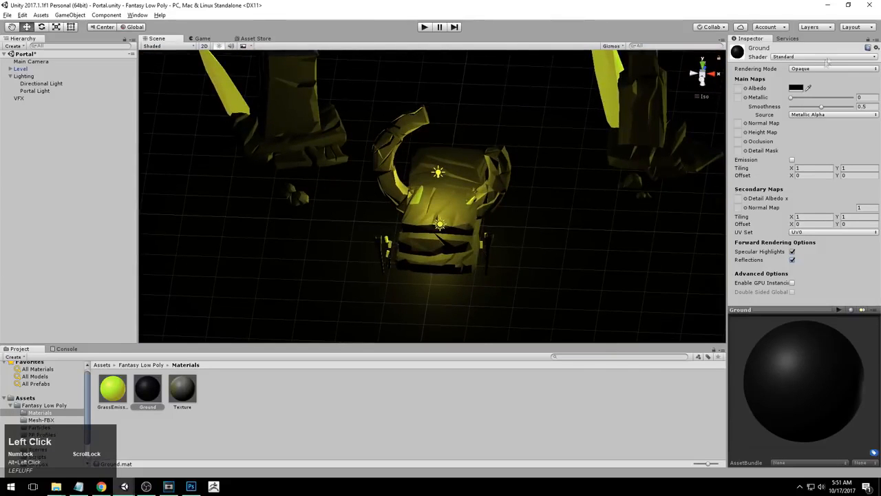
left_click(797, 87)
mouse_move(548, 180)
left_mouse_down()
mouse_move(539, 211)
mouse_move(533, 187)
left_mouse_up()
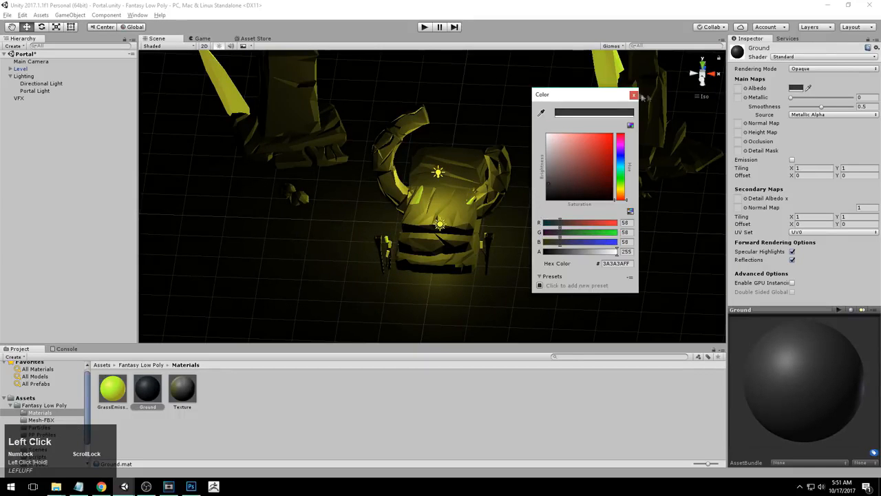
left_click(634, 95)
Orbit around the scene to examine the darkened ground under the portal light
left_click_drag(584, 295, 533, 184, "alt")
middle_click_drag(579, 190, 580, 252, "alt")
left_click_drag(580, 253, 508, 257, "alt")
right_click_drag(508, 257, 487, 224, "alt")
middle_click_drag(488, 224, 485, 170, "alt")
left_click_drag(485, 169, 468, 217, "alt")
right_click_drag(469, 218, 468, 224, "alt")
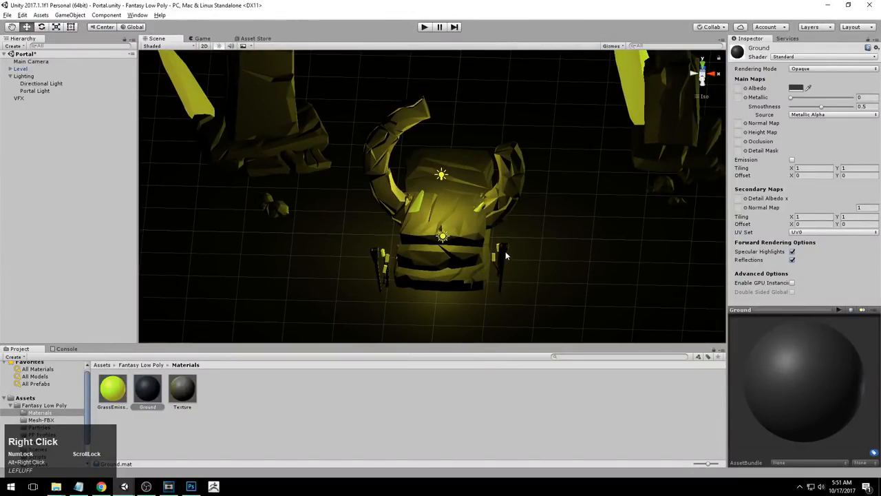
middle_click_drag(507, 251, 497, 358, "alt")
left_click_drag(507, 324, 559, 262, "alt")
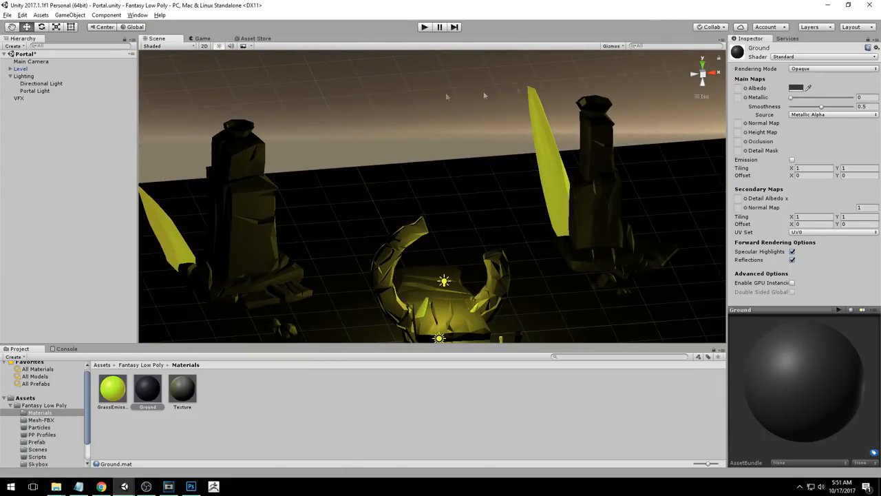
middle_click_drag(626, 131, 492, 207, "alt")
left_click_drag(493, 206, 524, 255, "alt")
right_click_drag(523, 255, 585, 227, "alt")
left_click_drag(585, 227, 593, 203, "alt")
middle_click_drag(594, 203, 577, 221, "alt")
left_click_drag(576, 220, 551, 224, "alt")
Duplicate the Portal Light and rename the copy Torch Light
left_click(38, 91)
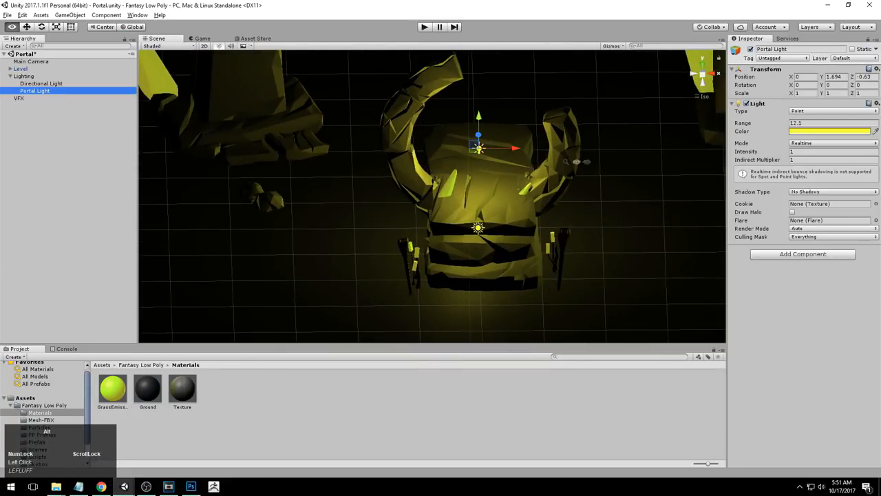
right_click_drag(462, 172, 449, 153, "alt")
key("ctrl+d")
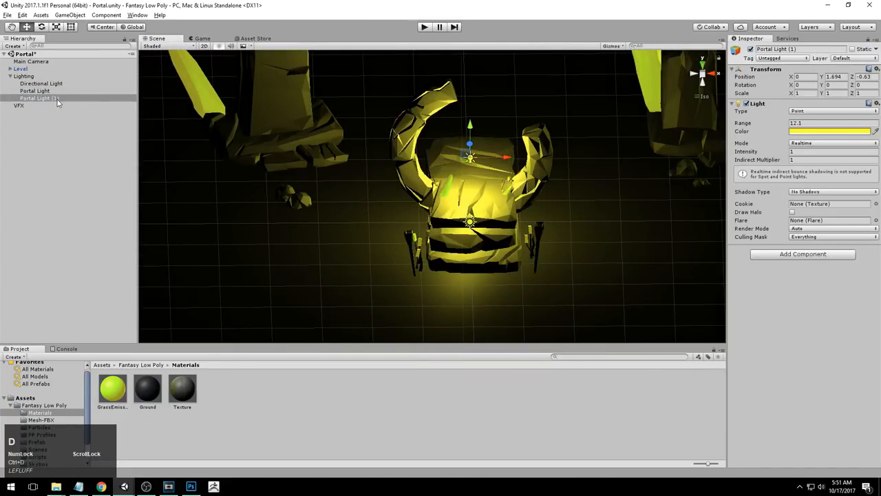
left_click(58, 99)
left_click(57, 99)
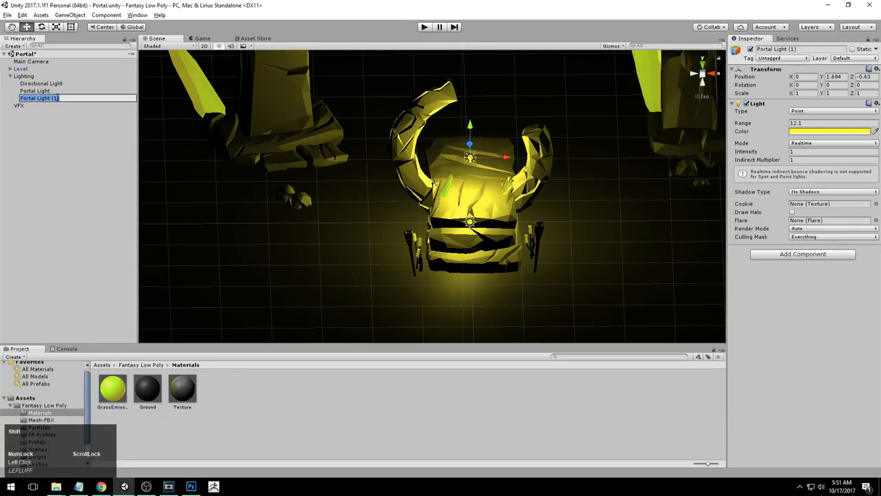
type("Torch")
key("Return")
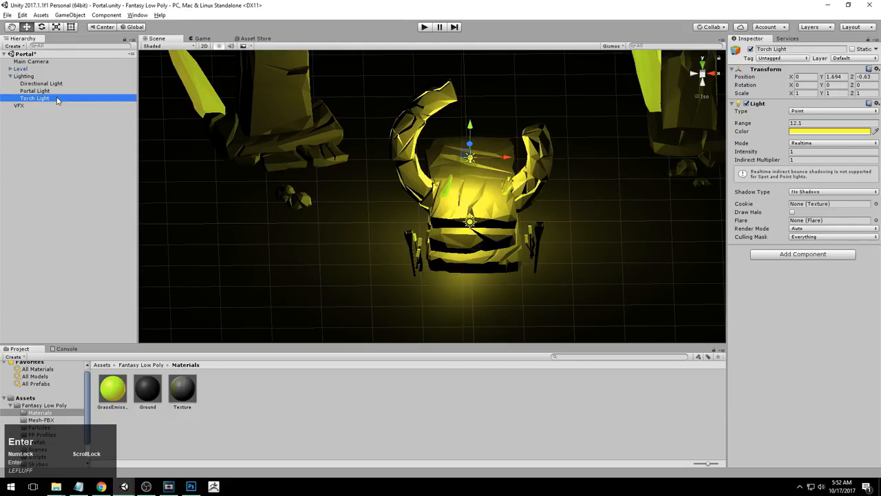
Move the Torch Light to the left torch in front of the portal, about X -1.29, Z -2.57
right_click_drag(498, 194, 560, 174, "alt")
left_click(703, 63)
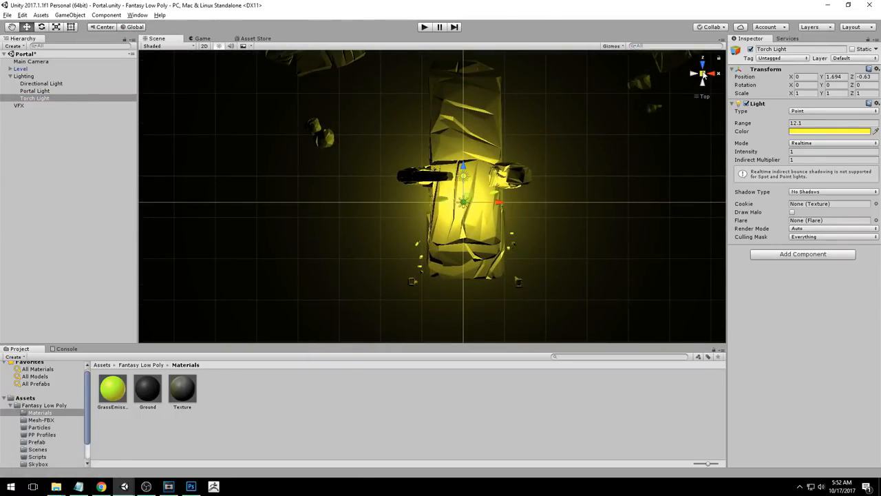
left_click(703, 74)
left_click(703, 73)
right_click_drag(486, 231, 530, 235, "alt")
middle_click_drag(529, 235, 535, 175, "alt")
right_click_drag(535, 175, 505, 212, "alt")
middle_click_drag(505, 212, 497, 230, "alt")
left_click_drag(475, 118, 478, 249)
left_click_drag(512, 285, 435, 288)
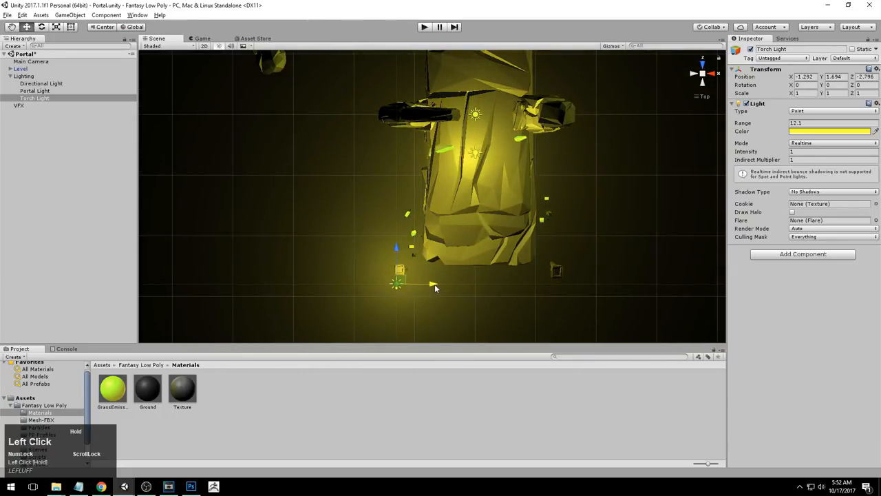
left_click_drag(398, 254, 394, 239)
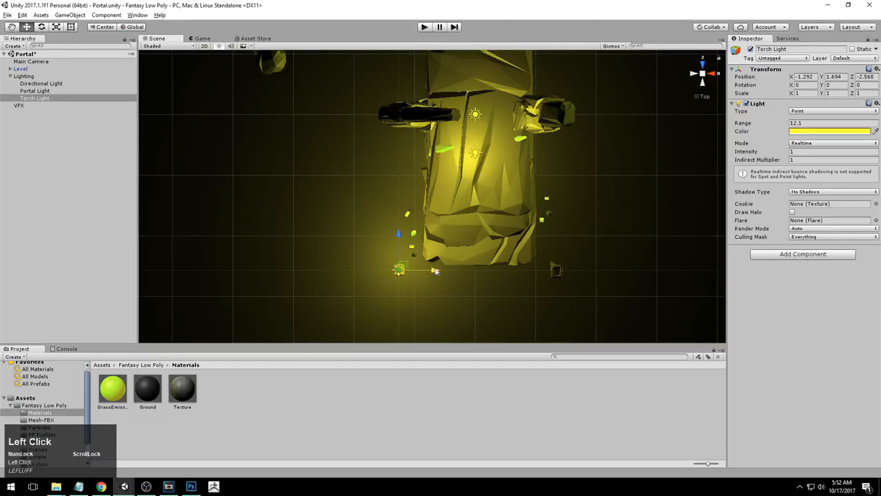
Shrink the Torch Light's range to about 1.14
scroll(426, 267, "down", 10)
right_click_drag(280, 276, 522, 308, "alt")
left_click_drag(535, 305, 285, 242, "alt")
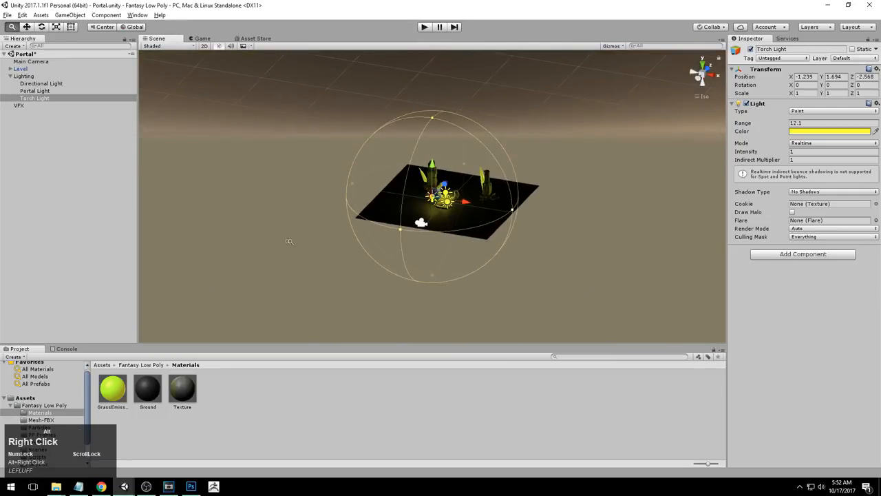
right_click_drag(285, 242, 446, 229, "alt")
left_click_drag(446, 230, 371, 232, "alt")
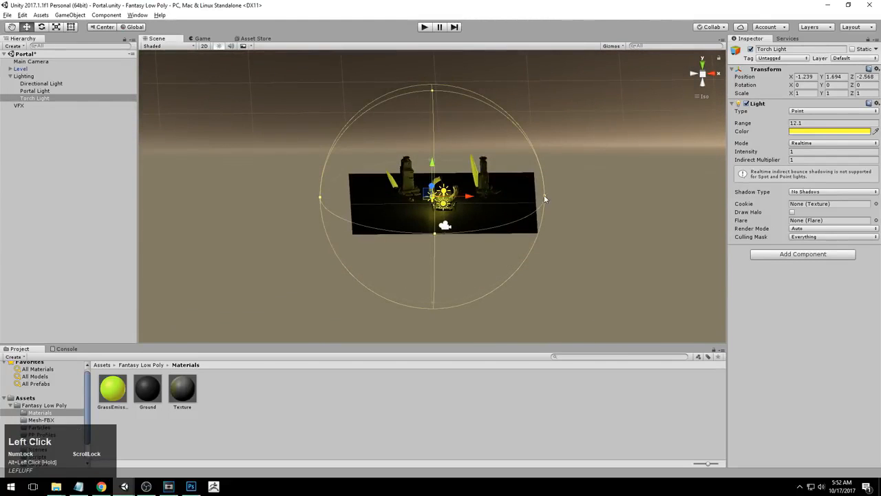
left_click_drag(545, 199, 450, 195)
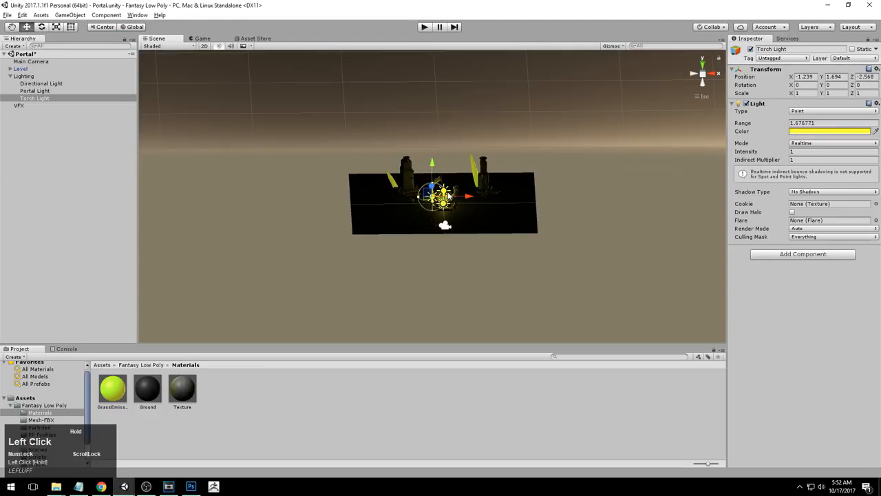
key("f")
left_click_drag(400, 220, 506, 200, "alt")
left_click_drag(395, 69, 389, 79)
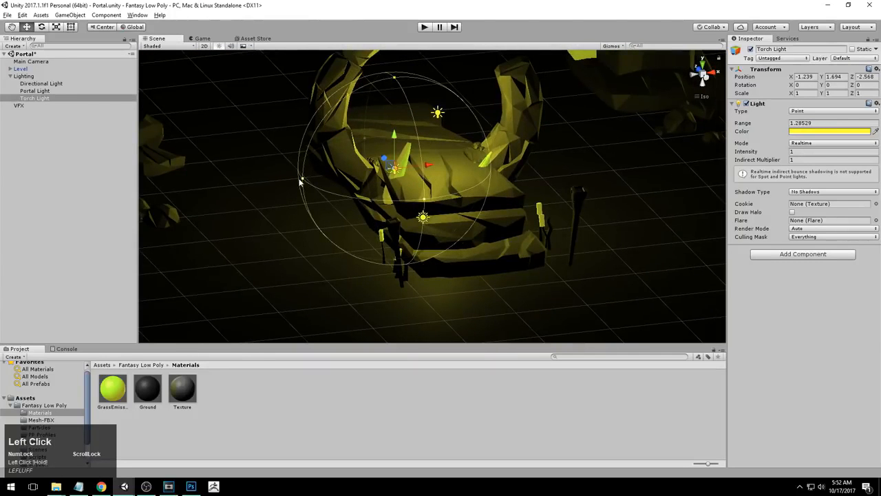
left_click_drag(426, 204, 475, 159, "alt")
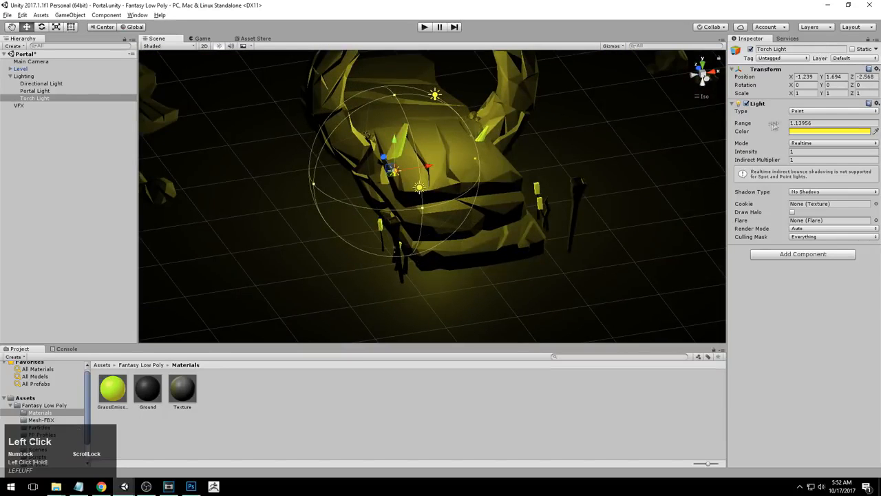
left_click_drag(790, 123, 783, 124)
key("ctrl+z")
Lower the Torch Light onto the left torch, to about Y 1.04
left_click(703, 65)
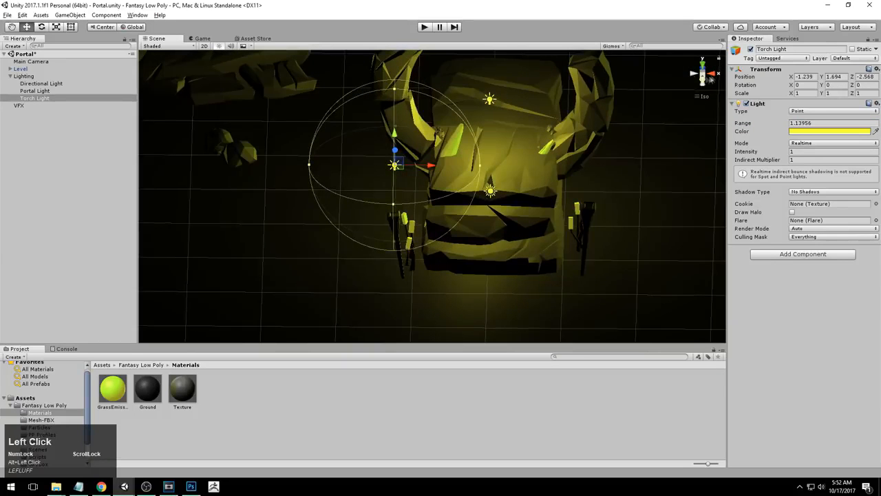
left_click(711, 74)
left_click(695, 74)
right_click(488, 216)
left_click_drag(390, 134, 389, 184)
left_click_drag(421, 218, 423, 217)
left_click_drag(453, 150, 422, 211, "alt")
right_click_drag(421, 211, 407, 207, "alt")
left_click_drag(406, 206, 385, 206, "alt")
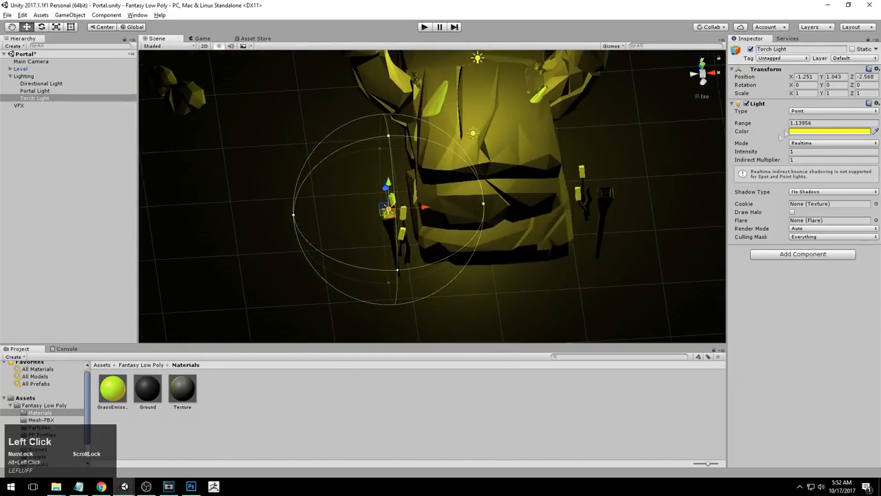
Set the Torch Light's range to about 0.91
left_click_drag(789, 123, 787, 123)
left_click_drag(416, 303, 398, 199, "alt")
left_click(713, 76)
left_click(695, 74)
middle_click_drag(487, 250, 485, 236)
Duplicate the Torch Light and move the copy to the portal's right torch, about X 1.33
left_click(30, 98)
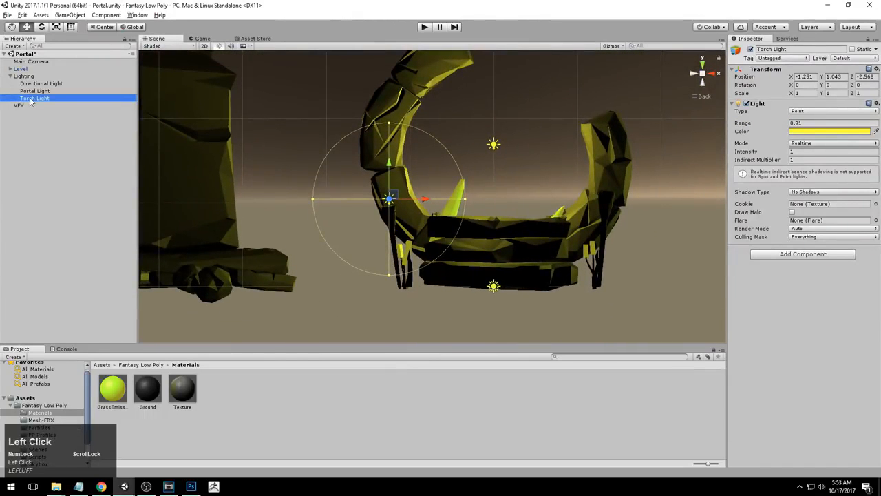
key("ctrl+d")
left_click_drag(426, 204, 643, 193)
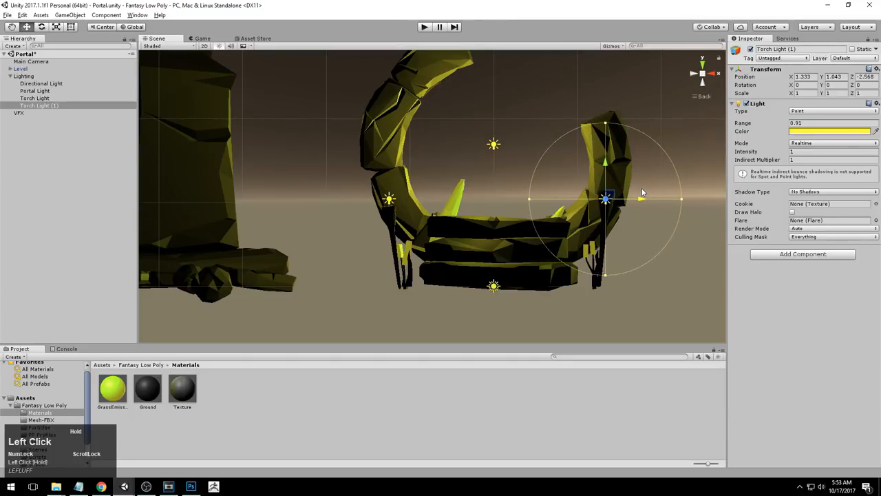
Adjust the second torch light's position to about Y 1.25 and Z -2.61
left_click_drag(607, 164, 610, 146)
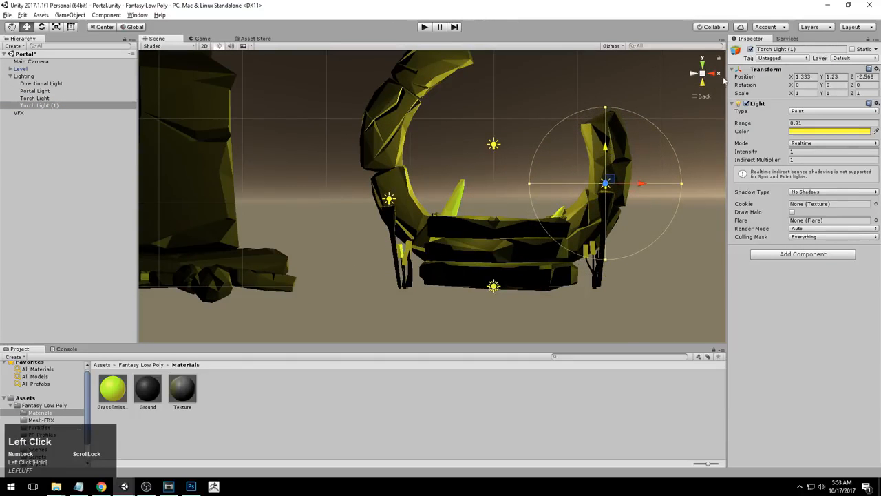
left_click(713, 75)
left_click_drag(479, 183, 473, 185)
left_click_drag(436, 148, 438, 150)
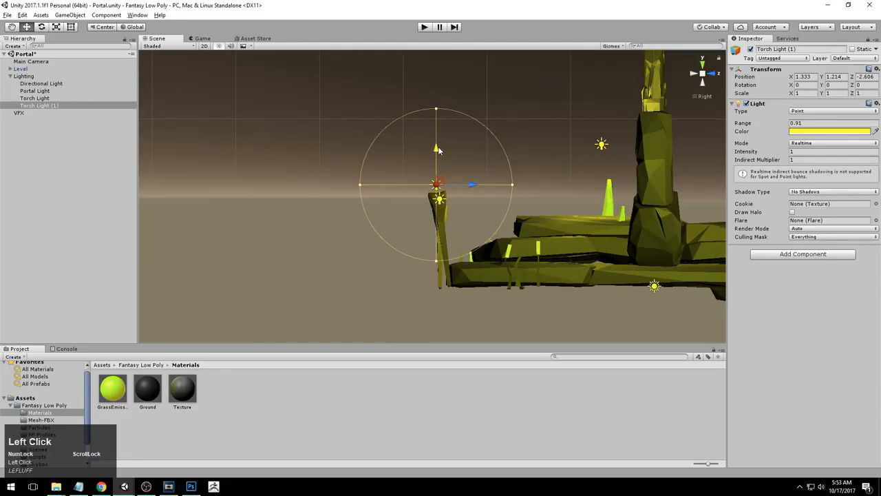
left_click_drag(470, 184, 467, 186)
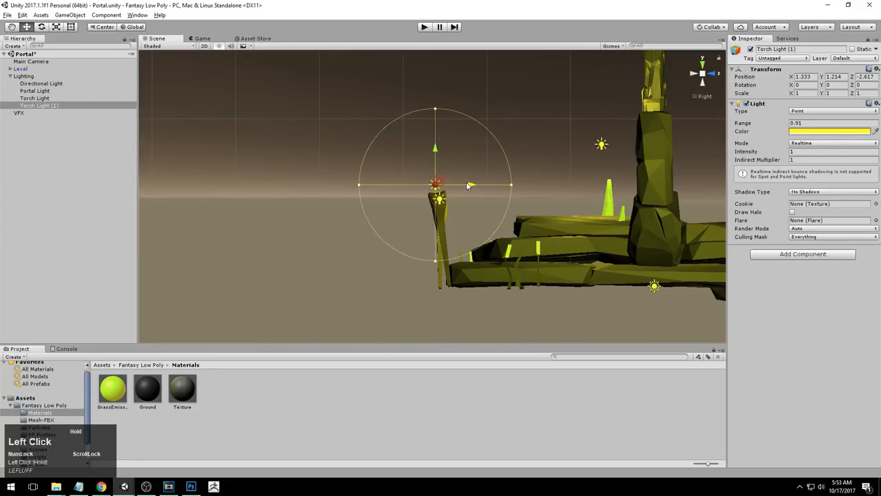
left_click_drag(437, 148, 435, 146)
left_click_drag(471, 186, 471, 187)
left_click_drag(435, 150, 435, 148)
left_click_drag(346, 268, 586, 284, "alt")
middle_click_drag(544, 283, 519, 287)
left_click_drag(519, 288, 547, 267, "alt")
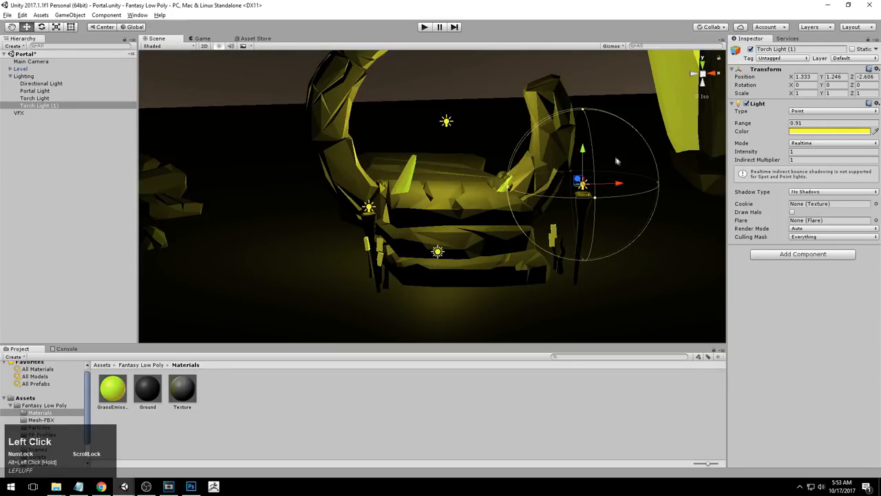
middle_click_drag(617, 161, 606, 146, "alt")
Set the second torch light's range to about 1.61
left_click_drag(791, 122, 800, 123)
Rename the duplicated torch light to "Torch Light R"
left_click_drag(205, 127, 185, 104, "alt")
scroll(196, 108, "down", 6)
left_click(53, 107)
double_click(53, 108)
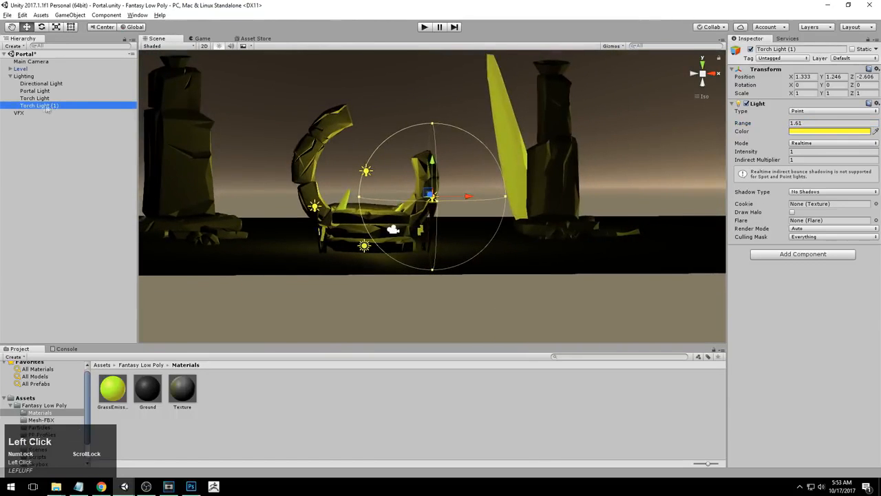
left_click(52, 107)
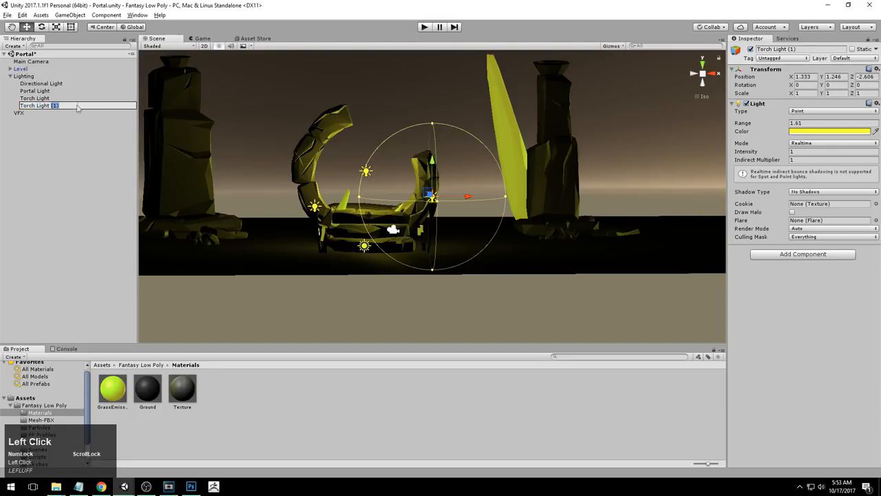
type("R")
key("Return")
Rename the original torch light to "Torch Light L"
left_click(45, 98)
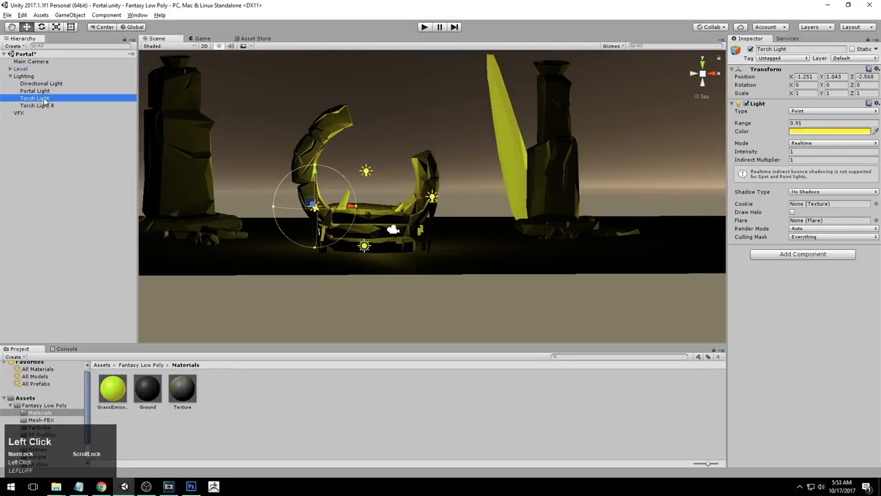
left_click(45, 99)
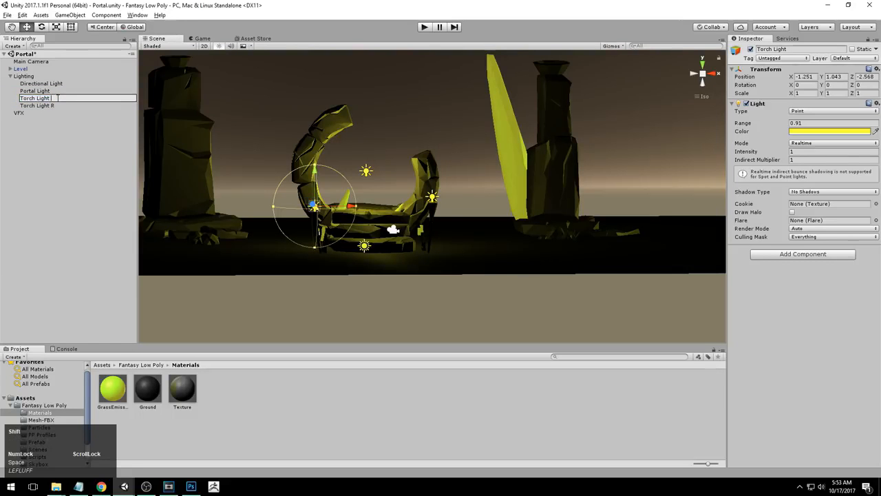
key("Return")
Duplicate the Portal Light and move the copy over the right pillar, about X 4.32 and Z 3.99
right_click_drag(396, 166, 255, 185, "alt")
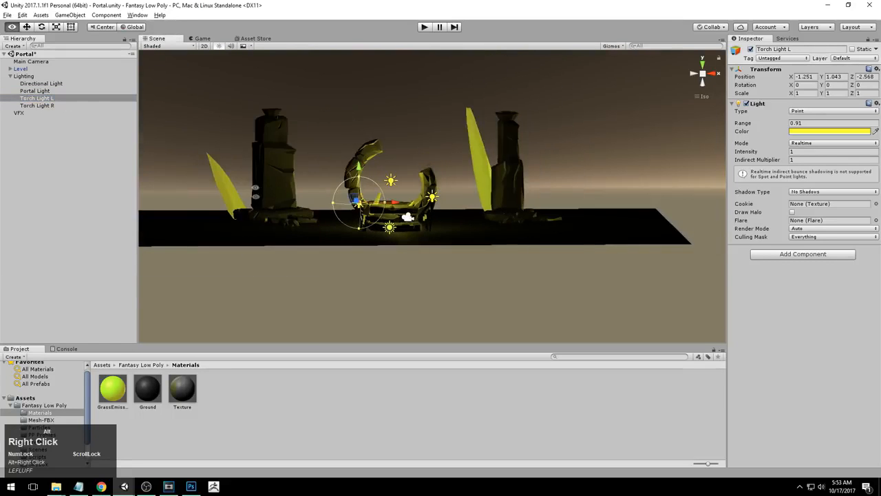
left_click_drag(254, 184, 251, 253, "alt")
left_click(42, 91)
right_click_drag(551, 97, 497, 68, "alt")
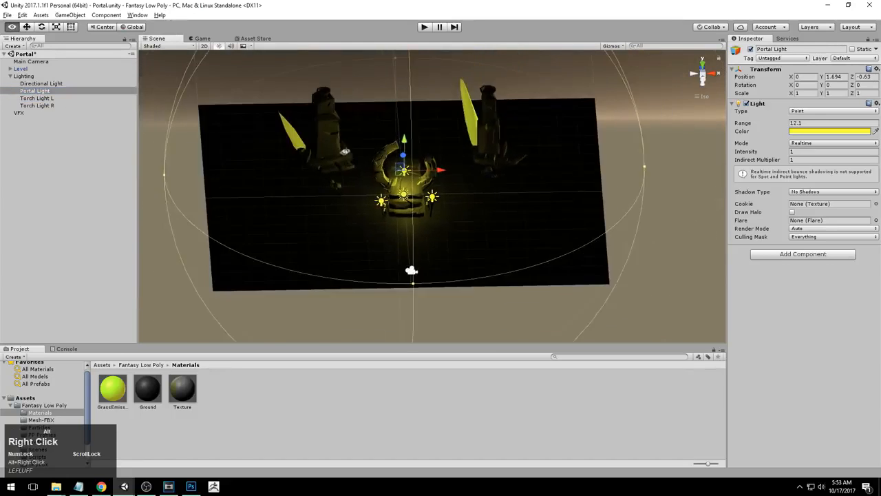
middle_click_drag(497, 69, 493, 116, "alt")
left_click_drag(493, 104, 514, 147, "alt")
left_click(702, 63)
right_click_drag(518, 180, 470, 158, "alt")
middle_click_drag(470, 158, 469, 191, "alt")
key("ctrl+d")
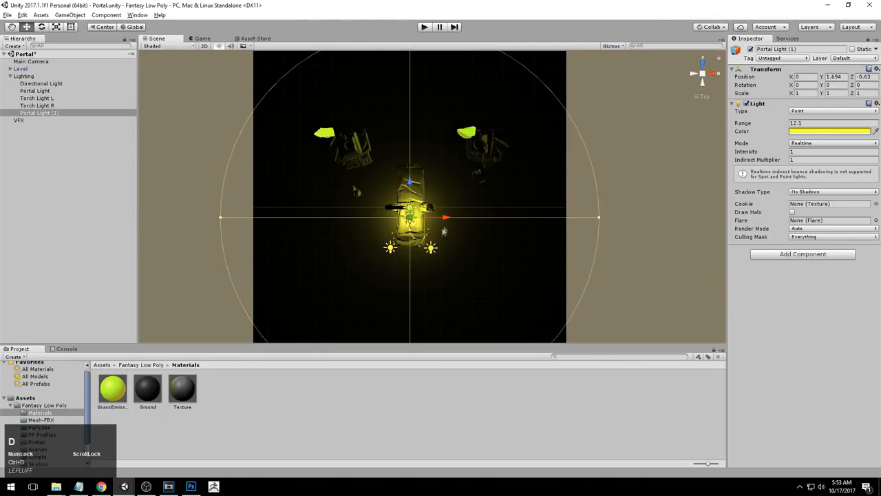
left_click_drag(416, 206, 477, 146)
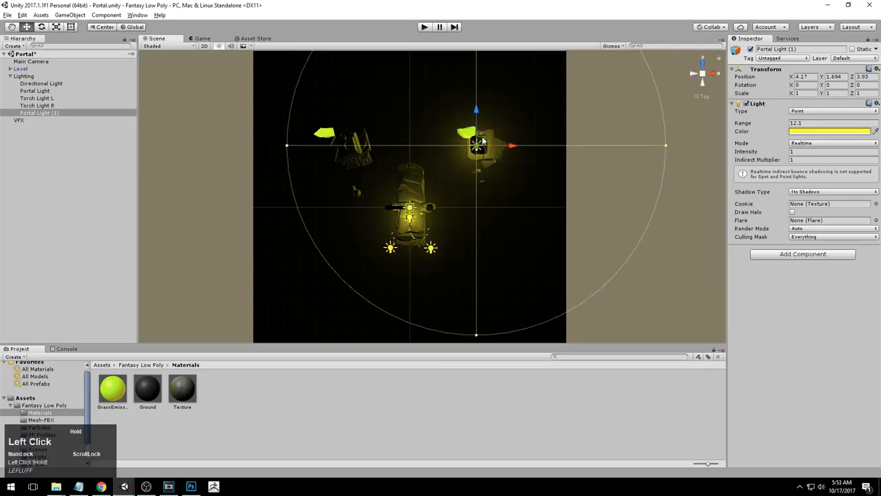
key("f")
left_click_drag(453, 279, 462, 93, "alt")
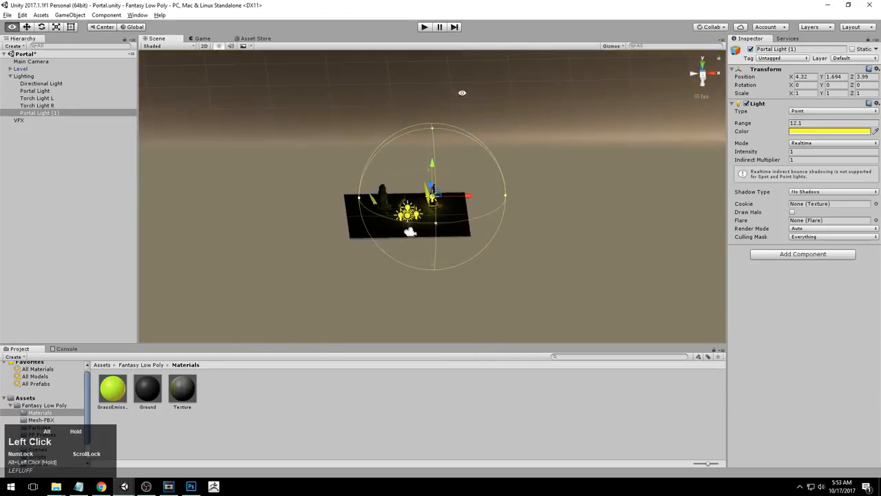
Reduce the copied portal light's range to about 5.35
left_click_drag(506, 194, 467, 190)
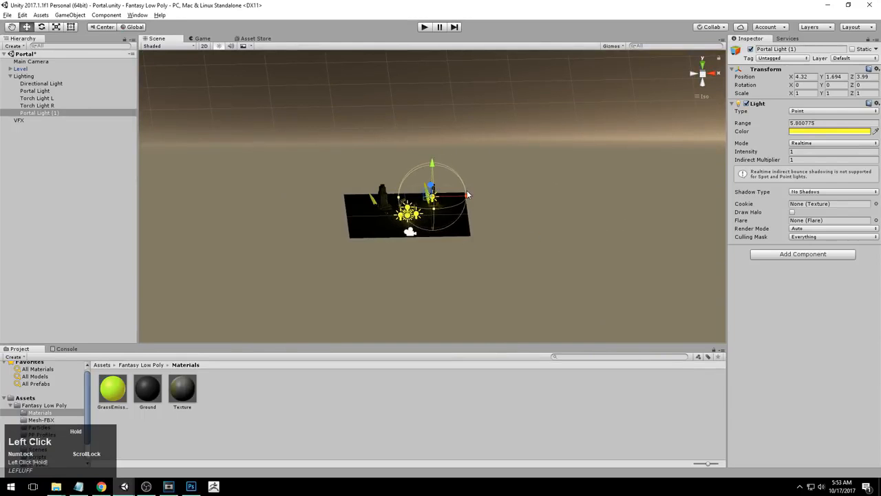
key("f")
right_click_drag(486, 194, 578, 191, "alt")
left_click_drag(578, 192, 435, 162, "alt")
left_click(707, 77)
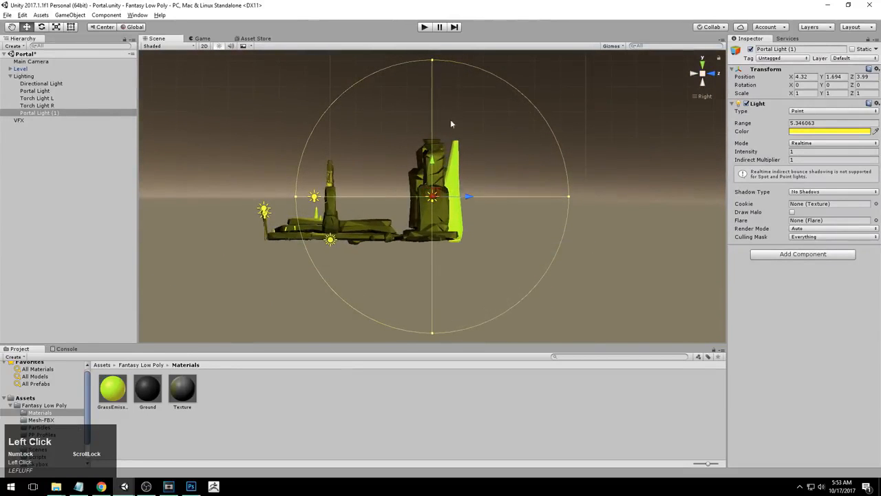
Raise the copied light to the top of the right pillar, about Y 4.06 and Z 4.01
left_click_drag(435, 163, 433, 100)
left_click_drag(463, 134, 464, 133)
left_click_drag(386, 189, 599, 217, "alt")
right_click_drag(599, 217, 719, 195, "alt")
middle_click_drag(479, 200, 477, 226, "alt")
left_click_drag(478, 226, 503, 202, "alt")
right_click_drag(504, 203, 419, 190, "alt")
middle_click_drag(543, 189, 539, 211, "alt")
left_click_drag(539, 211, 482, 202, "alt")
left_click_drag(434, 179, 250, 201, "alt")
left_click_drag(422, 104, 413, 121)
Shrink the right pillar light's range to about 3.4
left_click(713, 76)
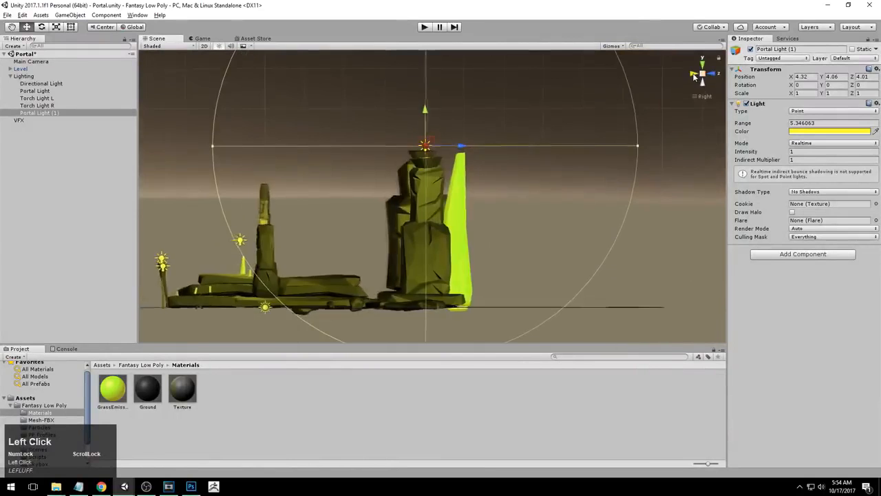
left_click(694, 74)
right_click_drag(657, 155, 594, 150, "alt")
left_click(583, 160)
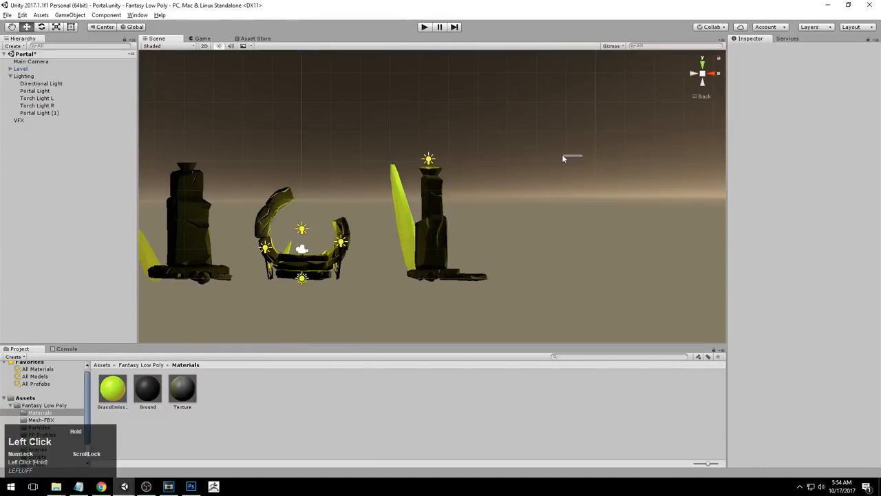
key("ctrl+z")
left_click_drag(586, 161, 453, 207)
middle_click_drag(452, 206, 485, 168, "alt")
Duplicate the pillar light and move the copy onto the left pillar, about X -3.92 and Z 3.98
key("ctrl+d")
left_click_drag(502, 128, 262, 118)
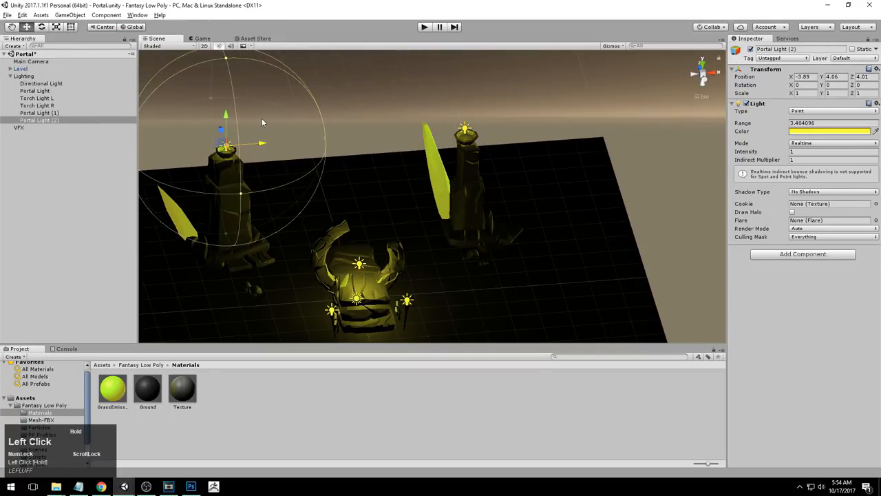
left_click(717, 74)
left_click(695, 74)
middle_click_drag(180, 206, 310, 216, "alt")
right_click_drag(310, 217, 374, 212, "alt")
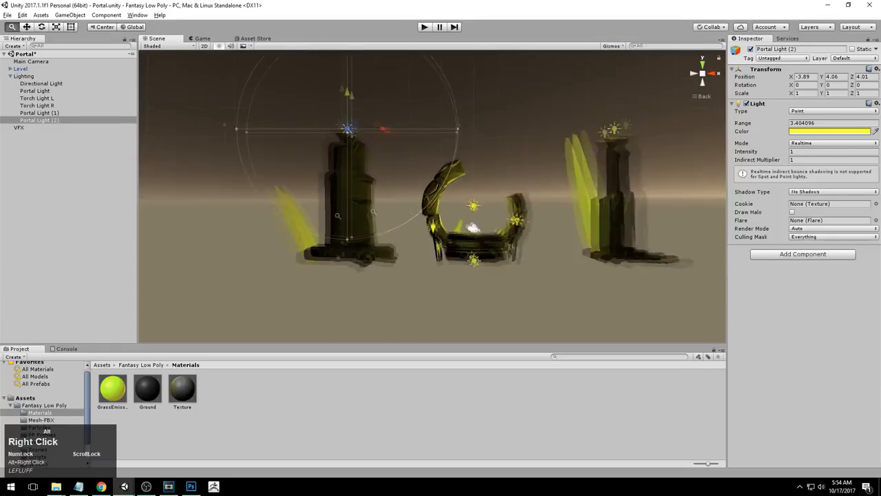
middle_click_drag(373, 212, 346, 180, "alt")
left_click_drag(369, 117, 366, 121)
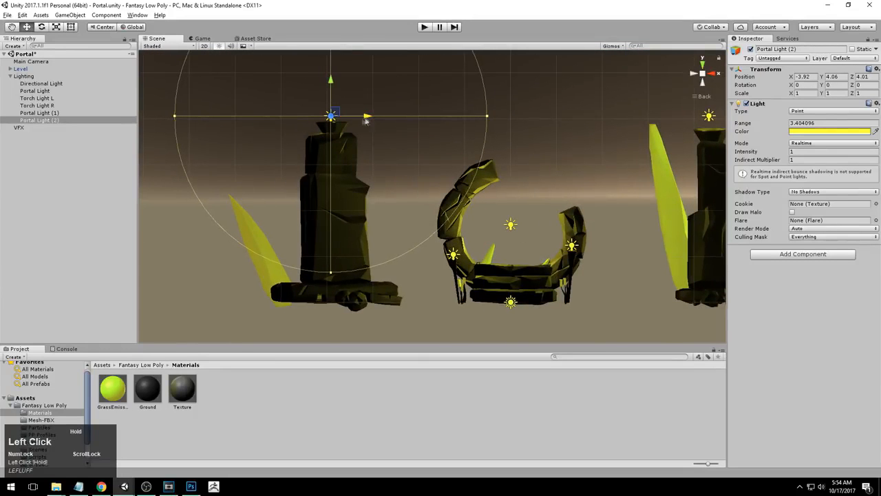
left_click(692, 74)
left_click_drag(388, 117, 473, 113)
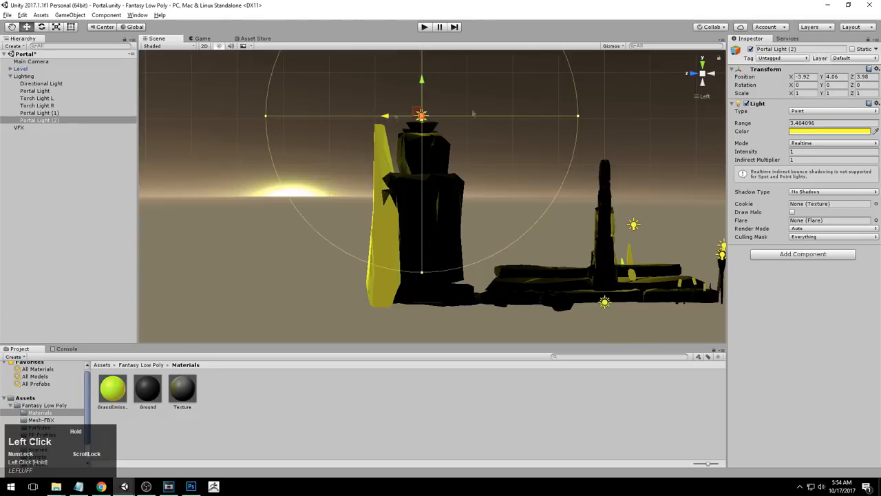
left_click(695, 76)
left_click_drag(275, 176, 631, 183, "alt")
right_click_drag(631, 182, 544, 178, "alt")
left_click_drag(544, 178, 468, 248, "alt")
middle_click_drag(468, 248, 461, 231, "alt")
left_click_drag(461, 231, 482, 229, "alt")
right_click_drag(482, 229, 496, 231, "alt")
middle_click_drag(496, 230, 477, 222, "alt")
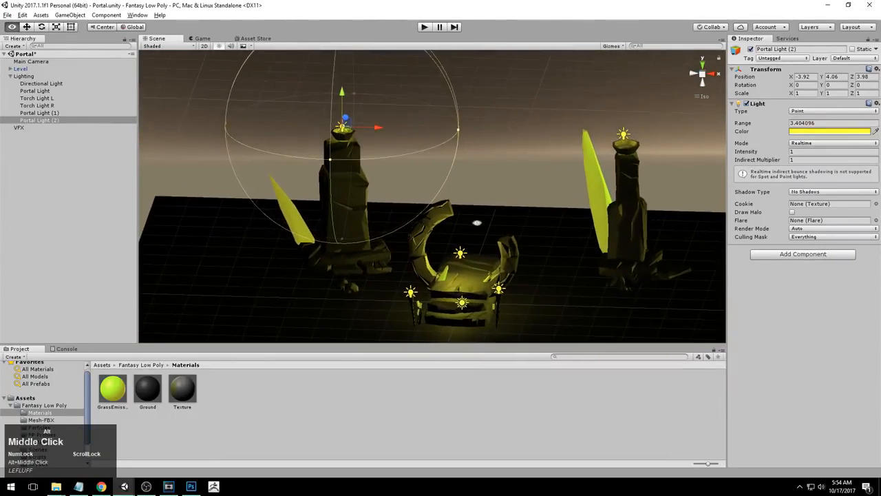
left_click_drag(477, 223, 486, 215, "alt")
Rename the left pillar's light to "Pillar Light L"
left_click(40, 120)
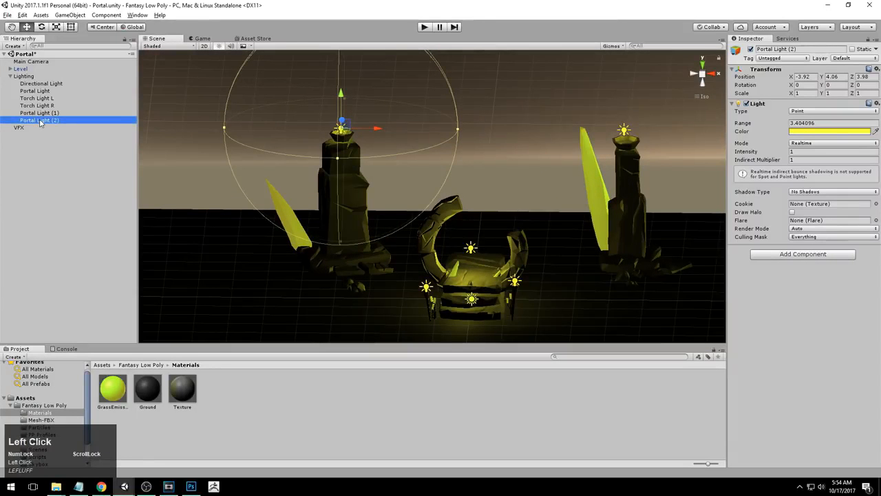
left_click(40, 121)
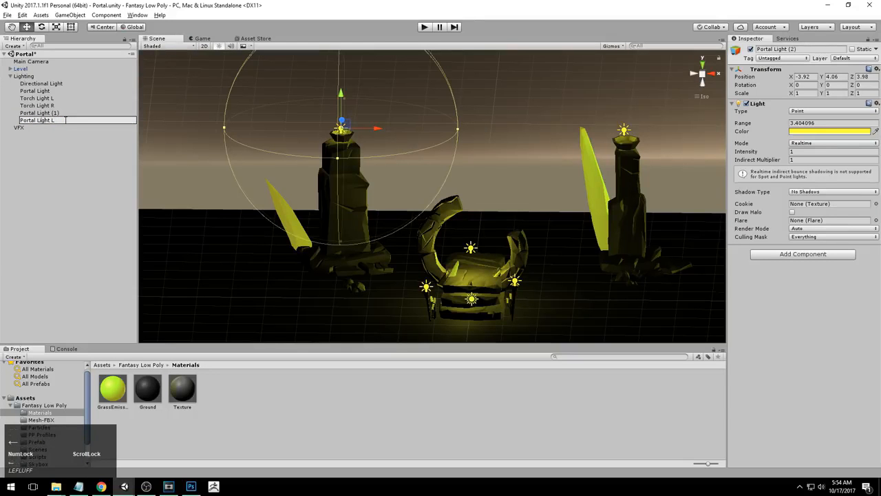
key("BackSpace")
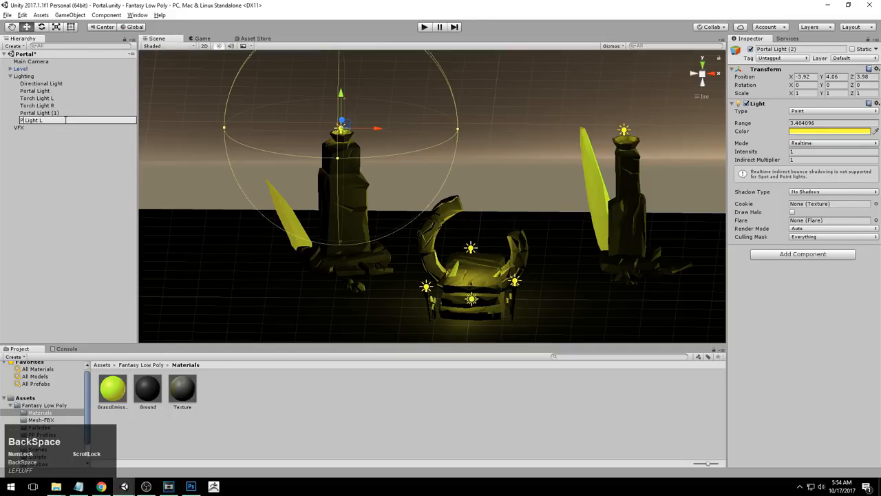
type("illar")
key("Return")
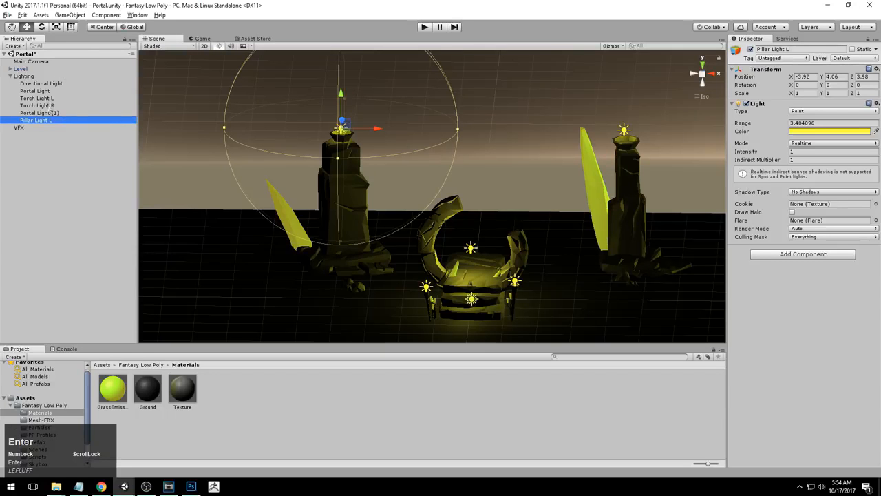
Rename the right pillar's light to "Pillar Light R"
left_click(47, 113)
left_click(47, 115)
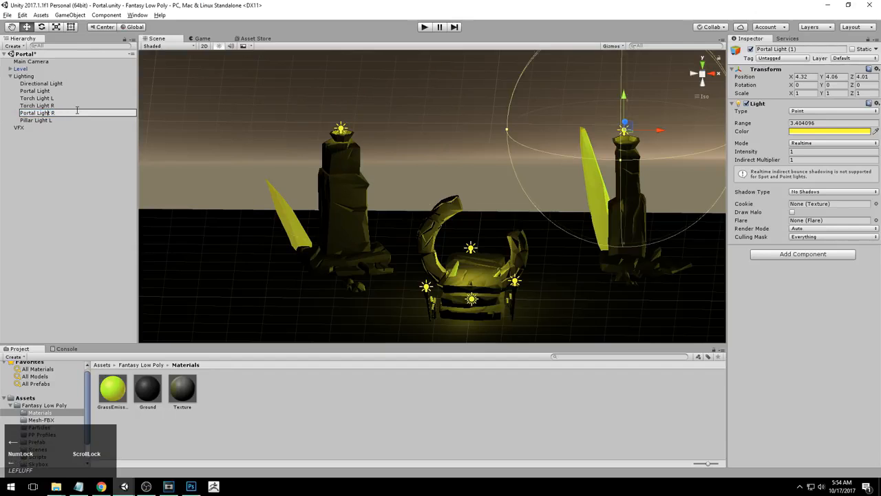
key("BackSpace")
key("BackSpace")
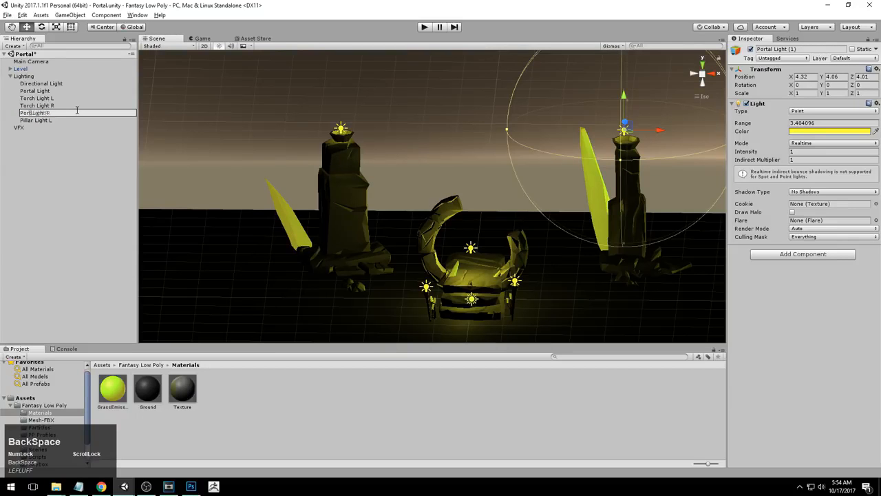
type("illar")
key("Return")
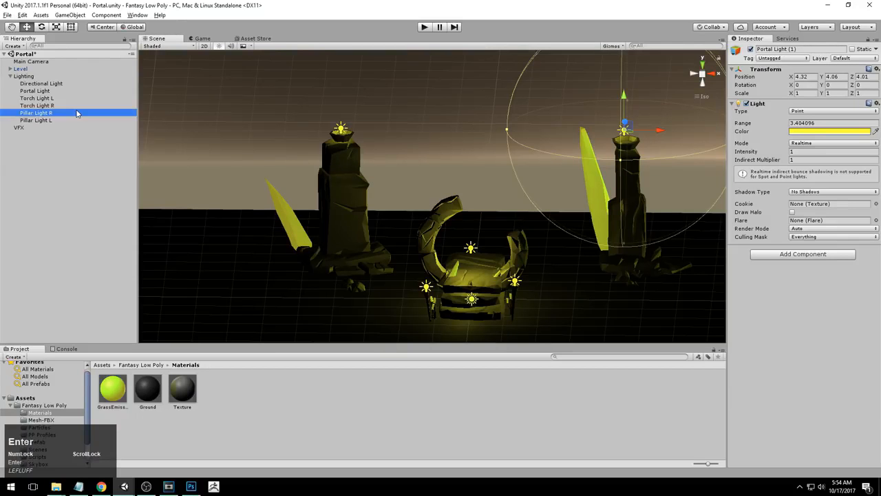
Set Pillar Light R's intensity to 1.5
left_click_drag(564, 213, 577, 230, "alt")
right_click_drag(577, 230, 544, 238, "alt")
middle_click_drag(544, 238, 521, 248, "alt")
left_click_drag(521, 248, 516, 219, "alt")
right_click_drag(516, 219, 548, 228, "alt")
middle_click_drag(547, 228, 539, 219, "alt")
left_click_drag(538, 219, 522, 243, "alt")
right_click_drag(522, 242, 539, 247, "alt")
middle_click_drag(538, 247, 525, 244, "alt")
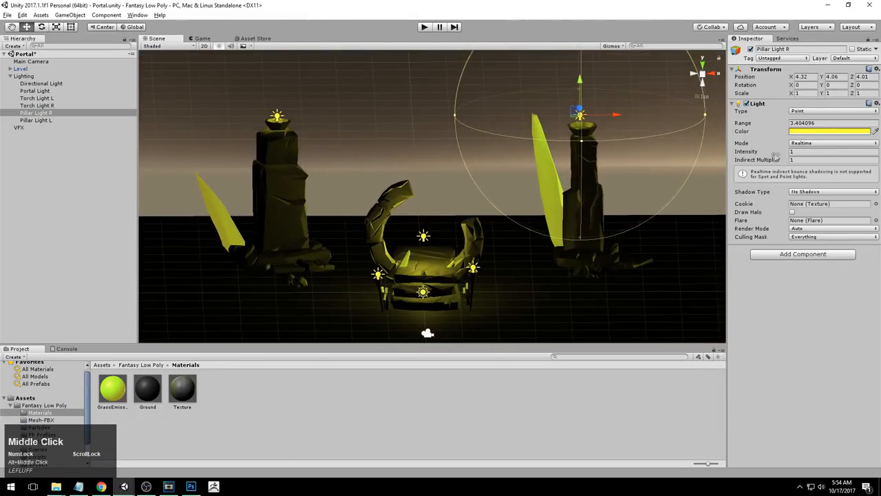
left_click_drag(790, 153, 765, 150)
left_click_drag(697, 153, 772, 152)
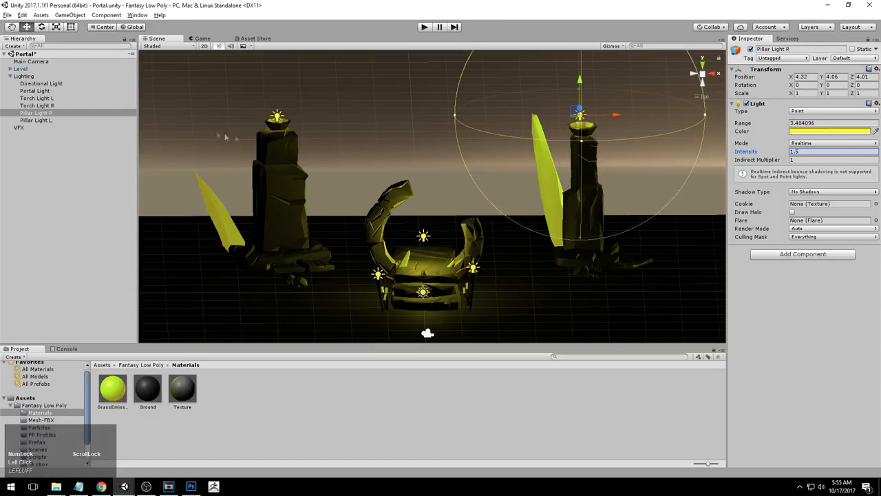
left_click(41, 120)
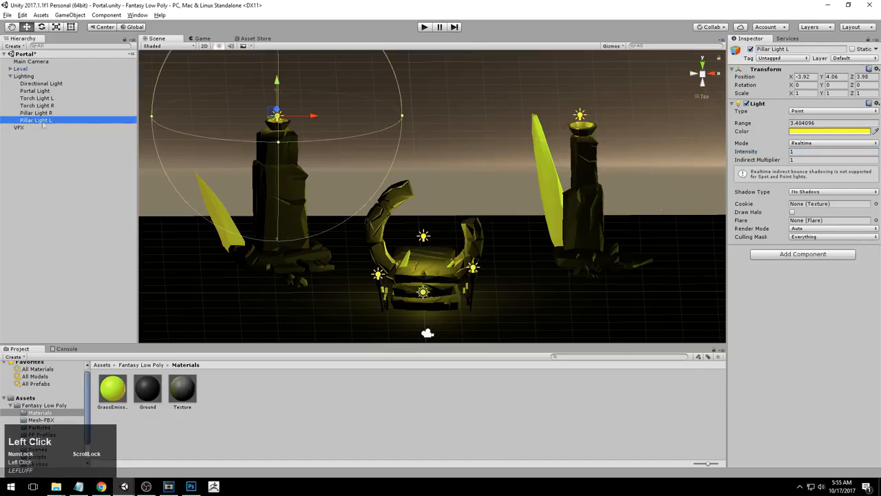
left_click(794, 150)
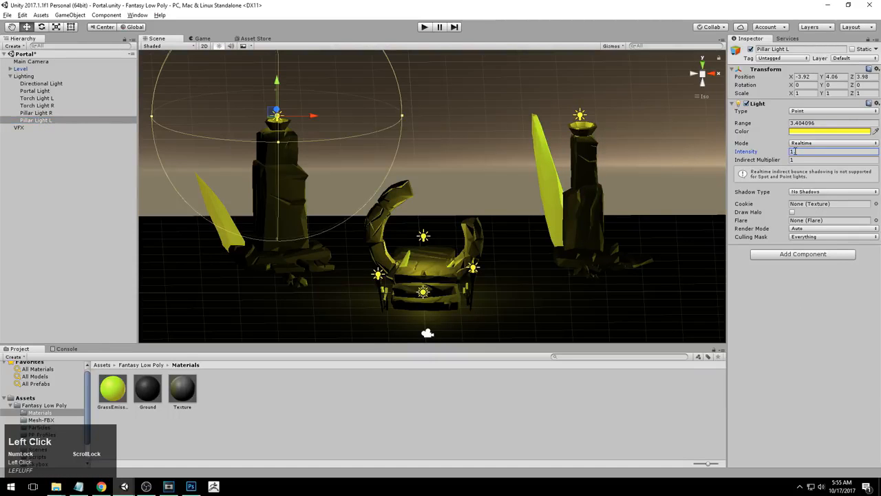
left_click_drag(414, 207, 451, 209, "alt")
right_click_drag(451, 209, 359, 199, "alt")
Examine the left torch mesh and Torch Light L's placement up close
left_click(37, 98)
right_click_drag(275, 165, 413, 200, "alt")
middle_click_drag(413, 200, 475, 145)
right_click_drag(482, 151, 418, 177, "alt")
middle_click_drag(417, 176, 416, 157, "alt")
right_click_drag(416, 157, 423, 165, "alt")
left_click_drag(423, 165, 406, 172, "alt")
right_click_drag(406, 172, 400, 195, "alt")
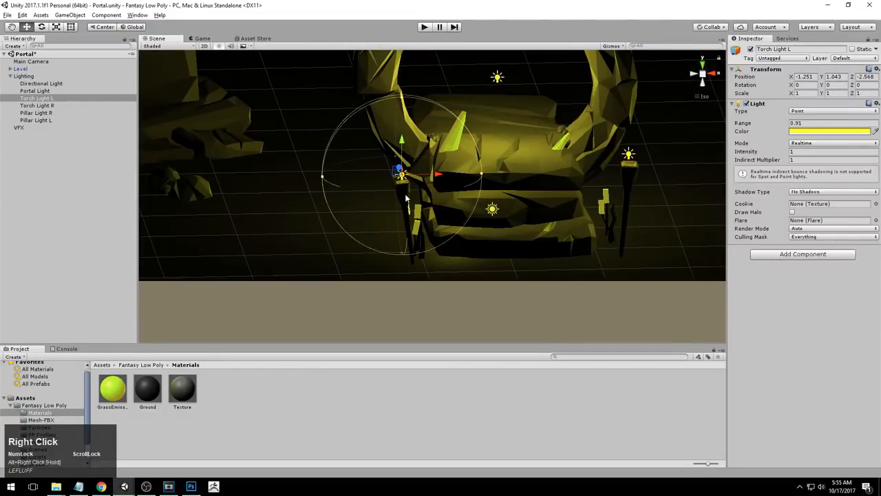
left_click(405, 199)
left_click(405, 198)
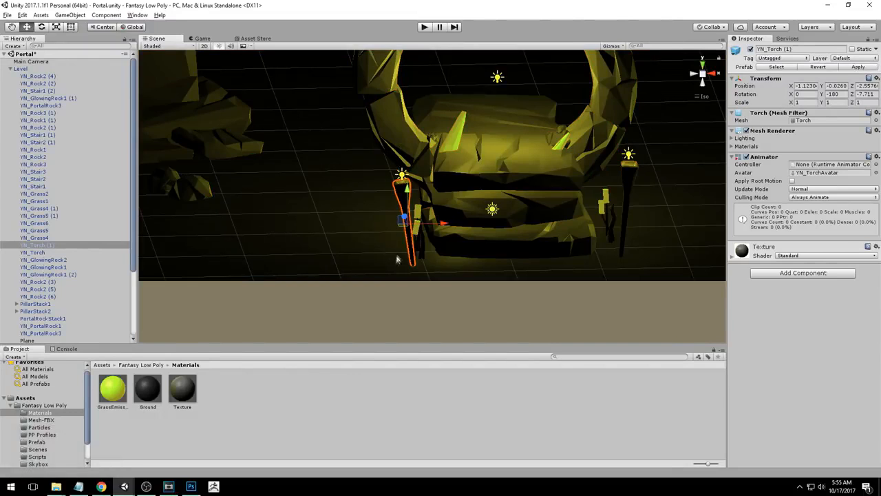
key("f")
middle_click_drag(416, 202, 396, 229, "alt")
right_click_drag(396, 229, 493, 186, "alt")
left_click_drag(493, 187, 228, 160, "alt")
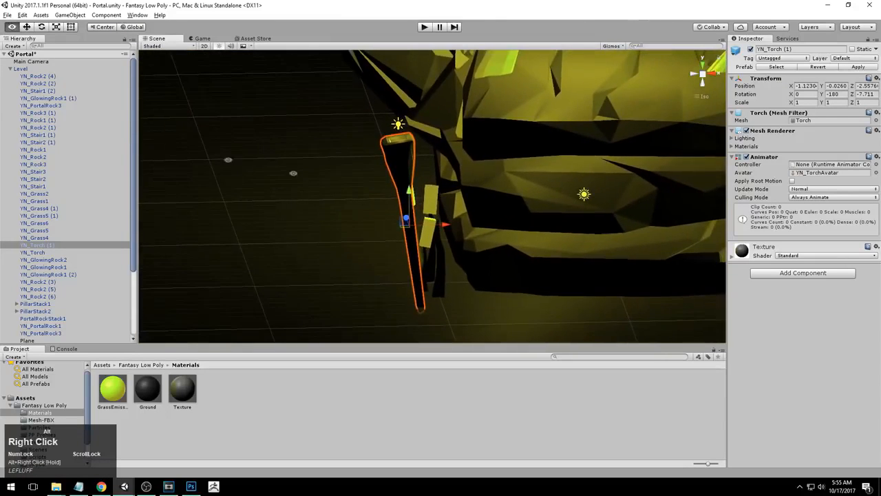
Raise Torch Light L's intensity to about 1.7
left_click(11, 69)
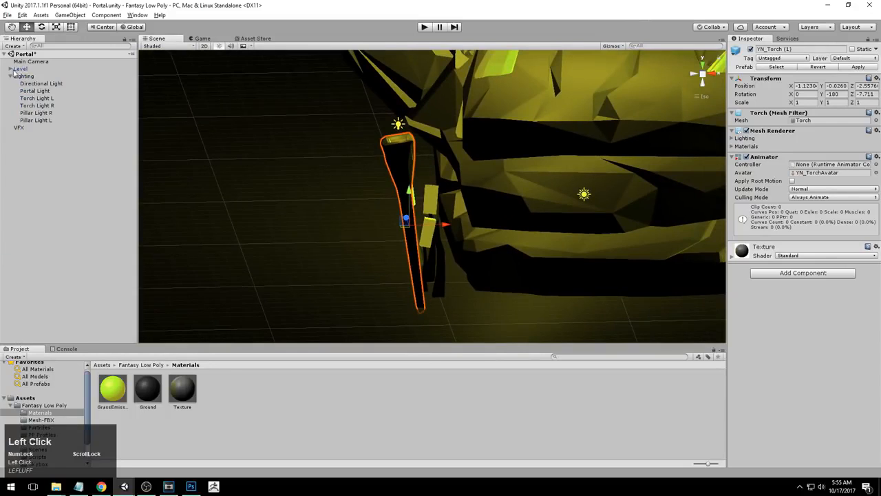
left_click(35, 98)
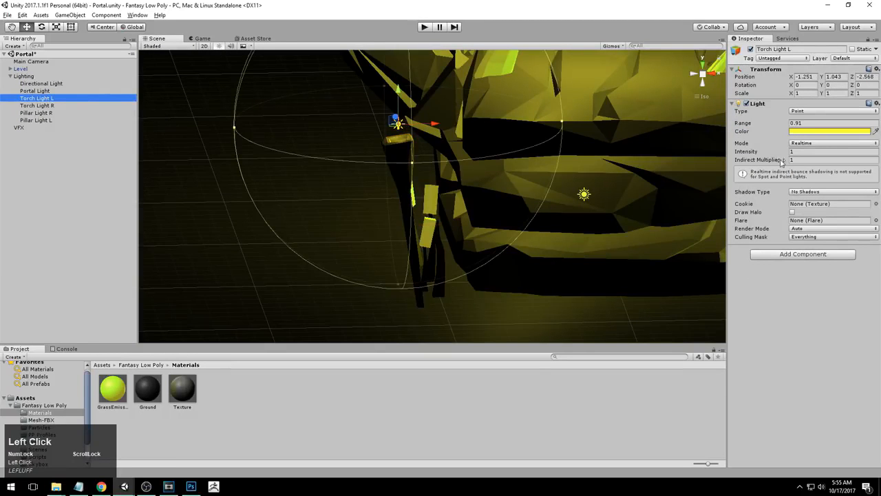
left_click_drag(789, 152, 802, 153)
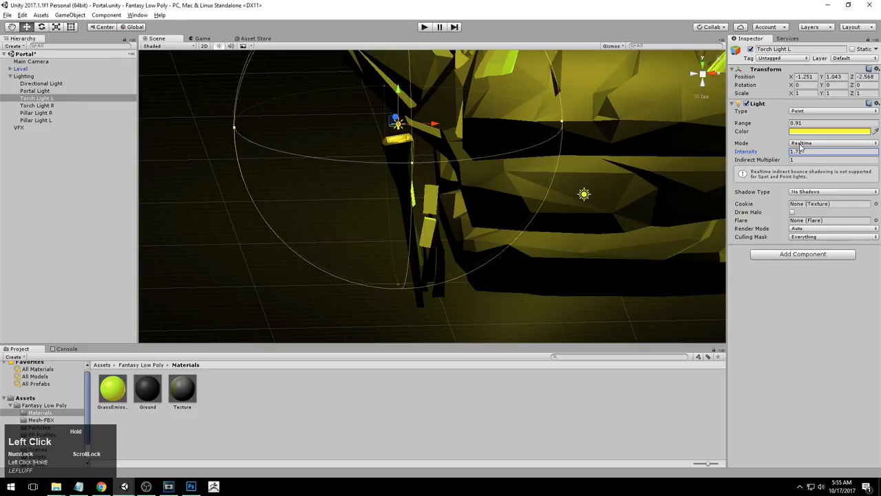
Nudge Torch Light L slightly upward so it sits just above the left torch
left_click_drag(406, 201, 541, 186, "alt")
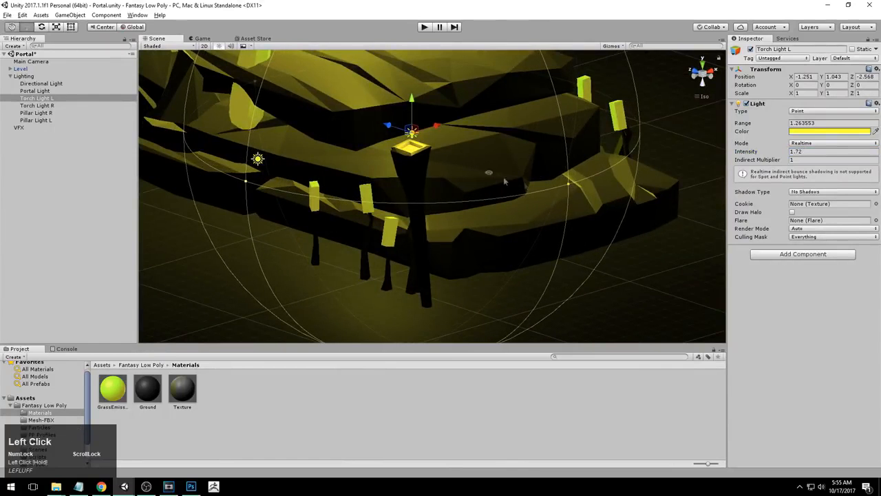
mouse_move(410, 102)
left_mouse_down()
mouse_move(410, 75)
mouse_move(410, 109)
mouse_move(410, 97)
left_mouse_up()
middle_click_drag(410, 96, 337, 132, "alt")
left_click_drag(337, 132, 661, 217, "alt")
middle_click_drag(661, 217, 357, 248, "alt")
middle_click_drag(442, 225, 448, 138, "alt")
Select Torch Light R and shift it slightly to sit over the right torch
left_click(434, 127)
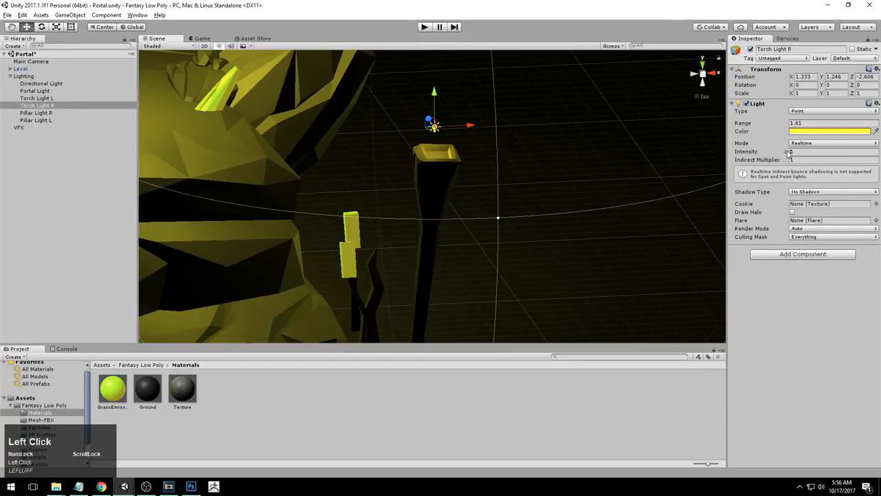
right_click_drag(448, 190, 356, 183, "alt")
left_click_drag(356, 183, 466, 225, "alt")
right_click_drag(466, 226, 421, 210, "alt")
left_click_drag(371, 126, 387, 139)
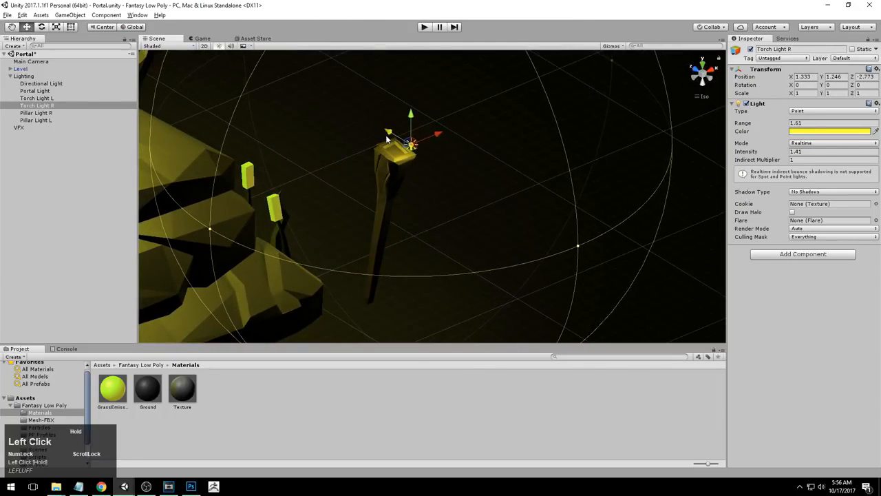
left_click_drag(606, 208, 344, 201, "alt")
right_click_drag(344, 201, 440, 196, "alt")
left_click_drag(441, 197, 647, 192, "alt")
right_click_drag(648, 193, 626, 193, "alt")
middle_click_drag(626, 193, 598, 172, "alt")
left_click_drag(598, 172, 372, 152, "alt")
middle_click_drag(488, 246, 492, 214, "alt")
left_click_drag(493, 214, 499, 187, "alt")
left_click_drag(525, 249, 404, 146, "alt")
Fine-tune Torch Light R's position above the torch and raise its intensity to about 2.05
mouse_move(488, 125)
left_mouse_down()
mouse_move(473, 126)
mouse_move(488, 126)
left_mouse_up()
left_click_drag(459, 94, 460, 96)
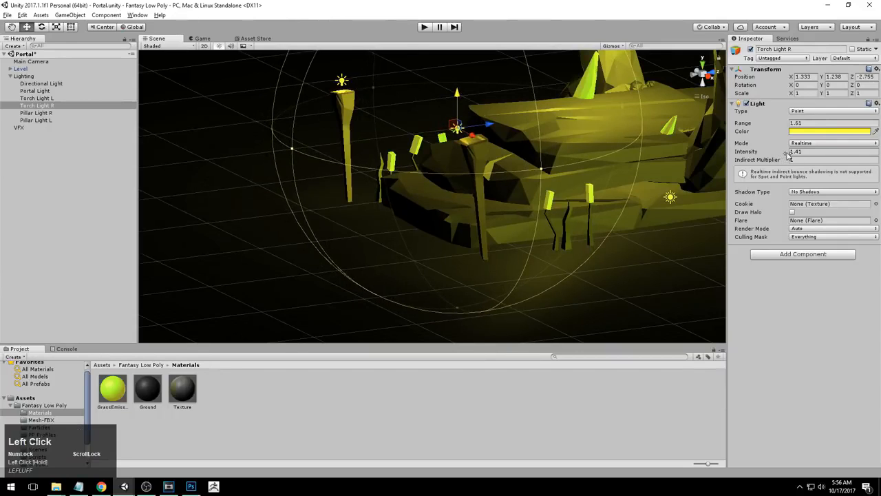
left_click_drag(487, 122, 490, 124)
left_click_drag(461, 95, 461, 91)
left_click_drag(493, 123, 484, 124)
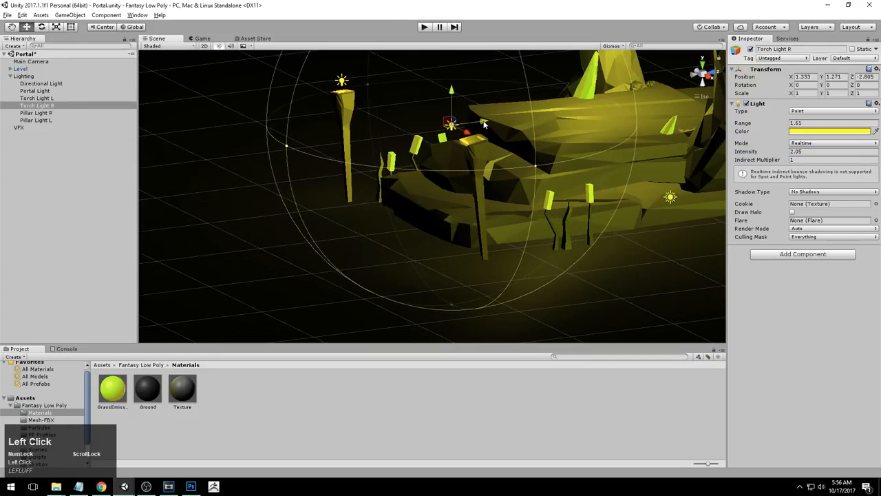
Inspect both torch lights and their glow around the portal up close from several angles
left_click_drag(378, 147, 475, 140, "alt")
middle_click_drag(475, 139, 528, 141, "alt")
right_click_drag(528, 141, 488, 195, "alt")
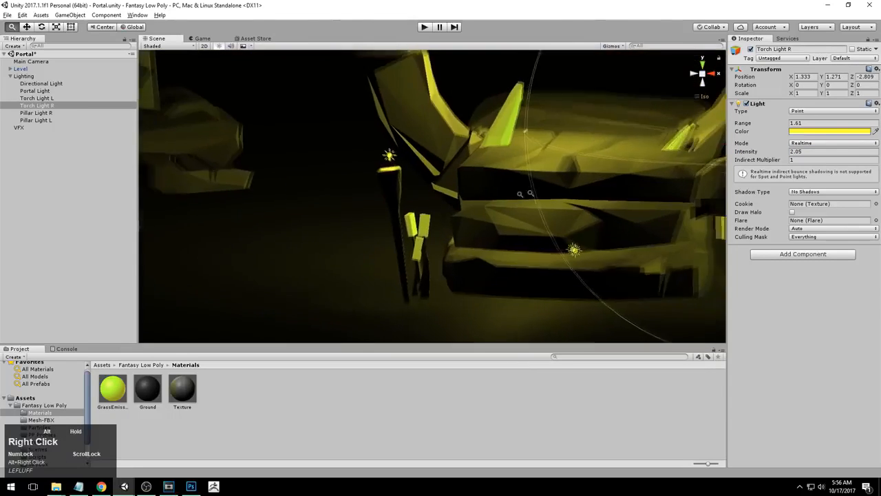
left_click_drag(489, 194, 423, 182, "alt")
left_click(370, 153)
left_click_drag(370, 153, 367, 181, "alt")
right_click_drag(384, 273, 441, 227, "alt")
left_click_drag(675, 199, 561, 179, "alt")
middle_click_drag(561, 179, 482, 216, "alt")
left_click_drag(482, 216, 406, 204, "alt")
left_click_drag(510, 196, 313, 182, "alt")
right_click_drag(324, 184, 517, 206, "alt")
middle_click_drag(518, 205, 505, 152, "alt")
left_click_drag(505, 151, 356, 168, "alt")
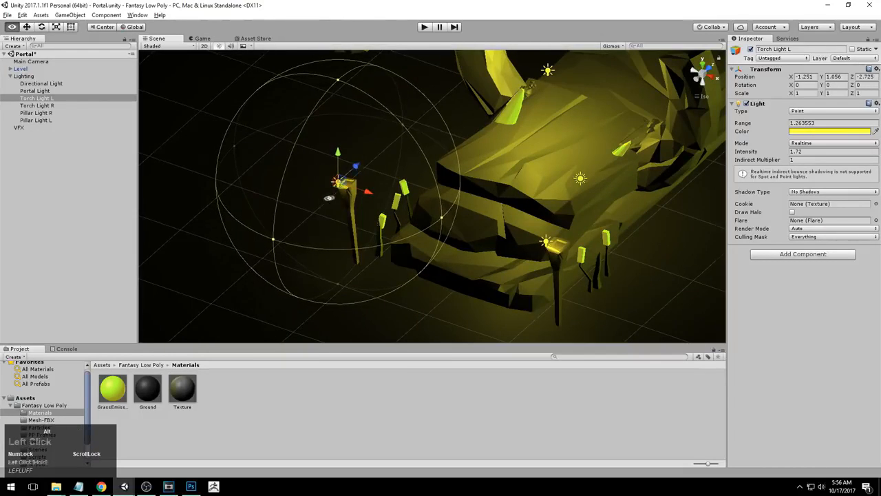
left_click_drag(329, 199, 447, 265, "alt")
Zoom out and review the whole portal scene lighting from the back and from above
left_click(105, 188)
scroll(441, 276, "down", 10)
left_click_drag(441, 317, 475, 165, "alt")
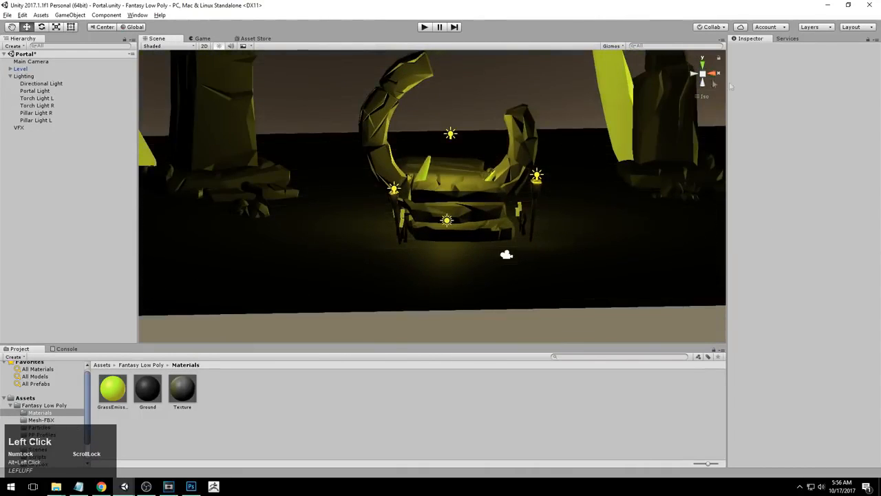
left_click(714, 75)
left_click(695, 74)
middle_click_drag(512, 143, 484, 220, "alt")
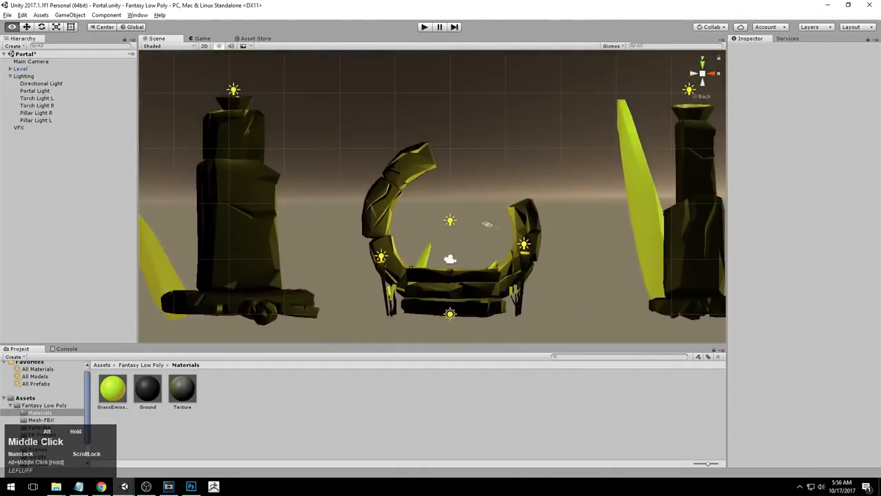
right_click_drag(484, 220, 461, 225, "alt")
middle_click_drag(500, 190, 458, 186, "alt")
left_click_drag(458, 185, 392, 264, "alt")
right_click_drag(392, 264, 330, 241, "alt")
left_click_drag(441, 190, 454, 285, "alt")
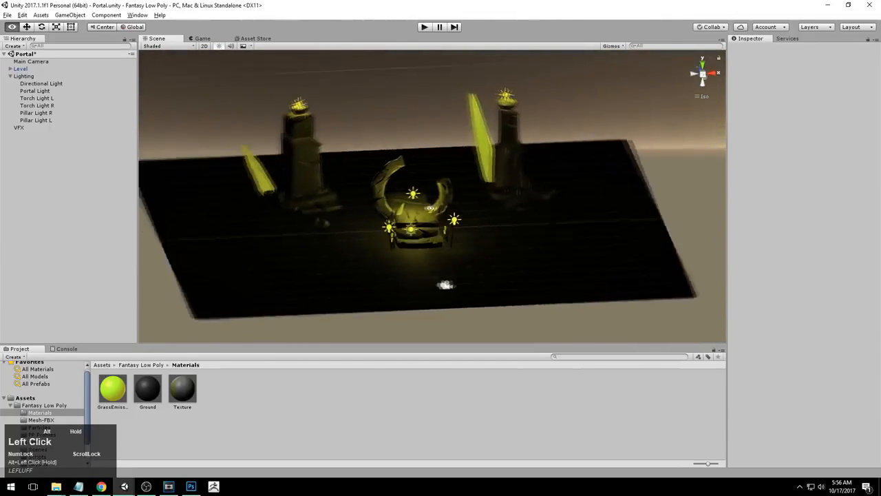
right_click_drag(454, 285, 694, 155, "alt")
Set the Directional Light's X rotation to 200
left_click(42, 84)
left_click_drag(492, 236, 476, 275, "alt")
right_click_drag(475, 276, 476, 244, "alt")
left_click_drag(477, 244, 458, 214, "alt")
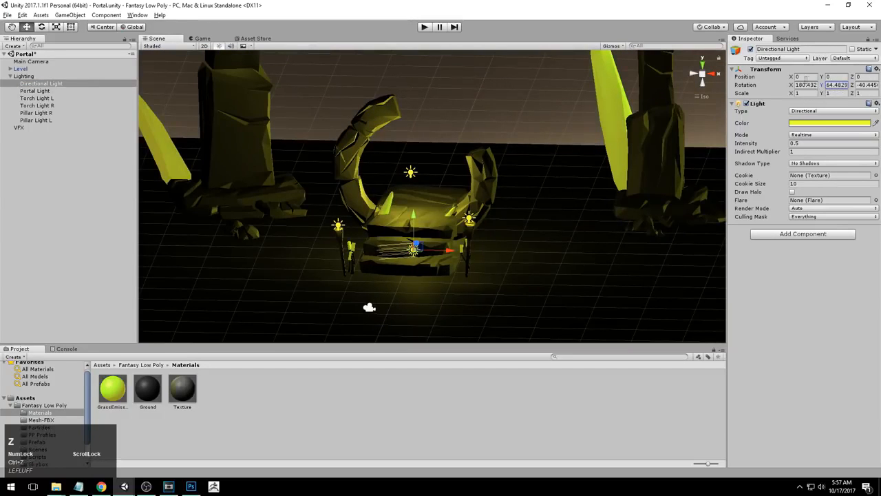
left_click_drag(790, 85, 810, 85)
type("200")
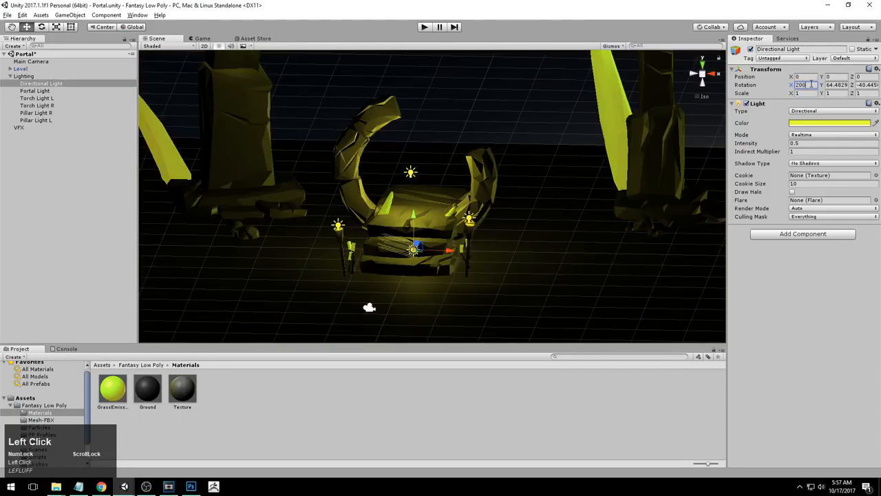
left_click(695, 73)
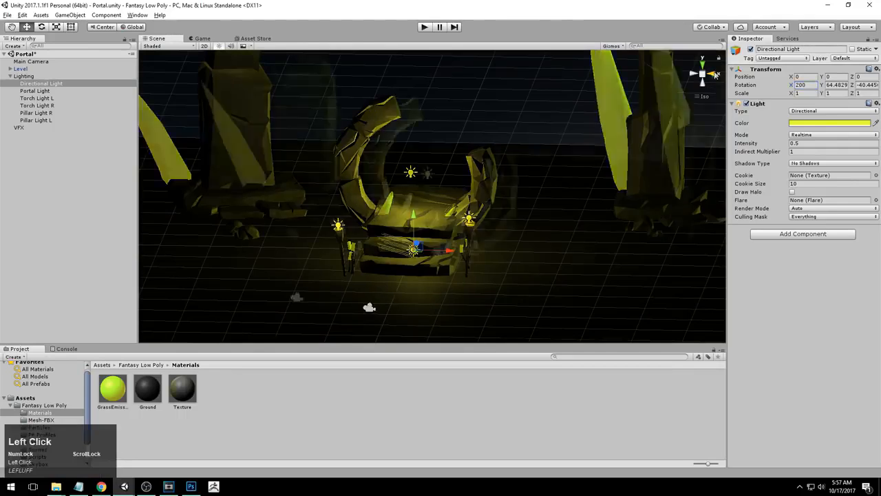
left_click(695, 75)
Review the re-angled directional lighting across the scene from the back view
right_click_drag(396, 230, 324, 238, "alt")
middle_click_drag(323, 238, 335, 245, "alt")
left_click_drag(343, 199, 697, 107, "alt")
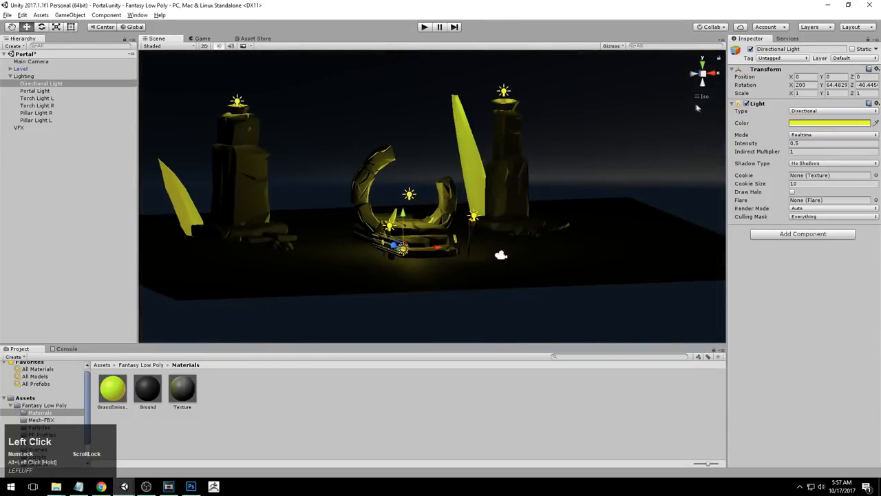
left_click(719, 74)
left_click(712, 73)
left_click(695, 73)
right_click_drag(438, 178, 520, 167, "alt")
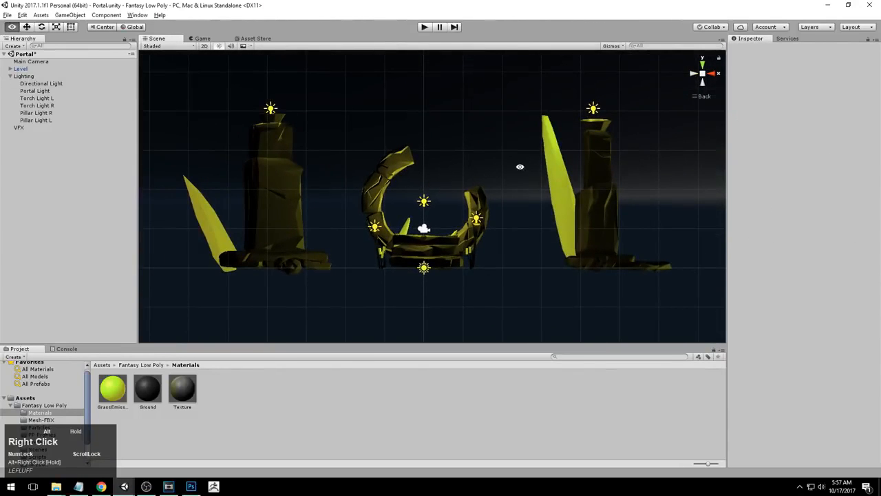